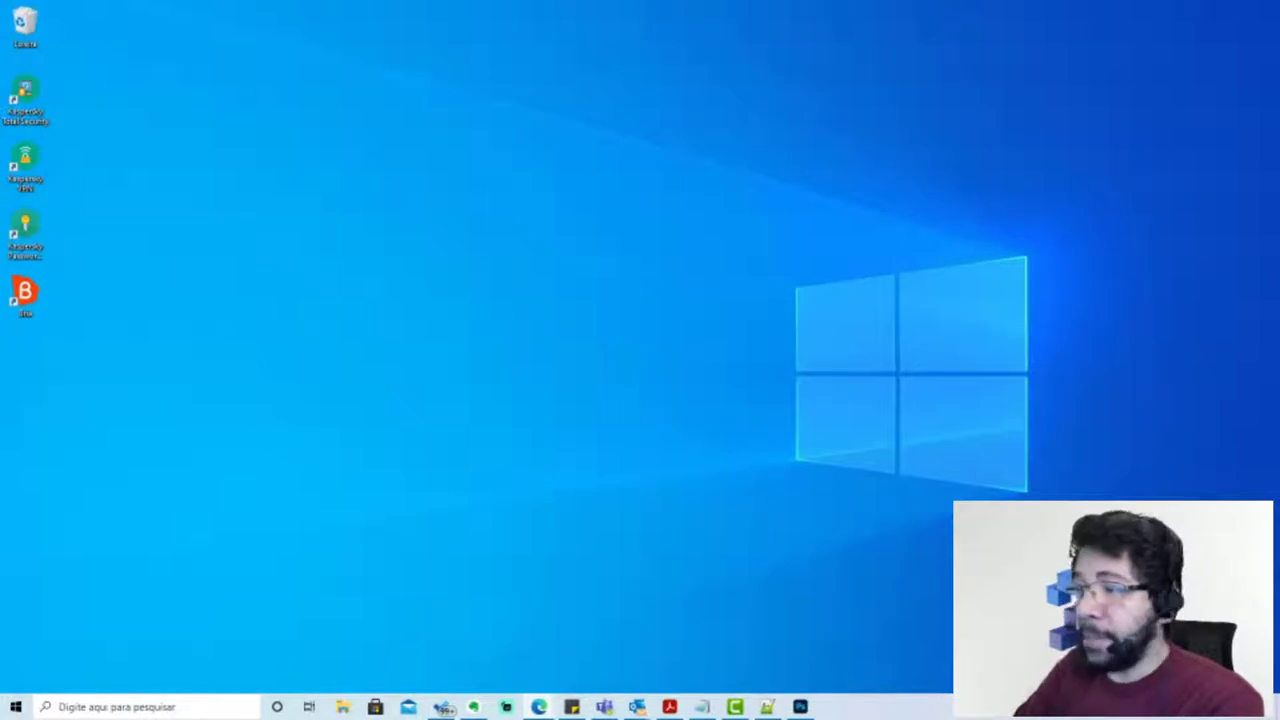
Bring the Edge window showing the CounterPath Bria Solo page to the front
click(25, 295)
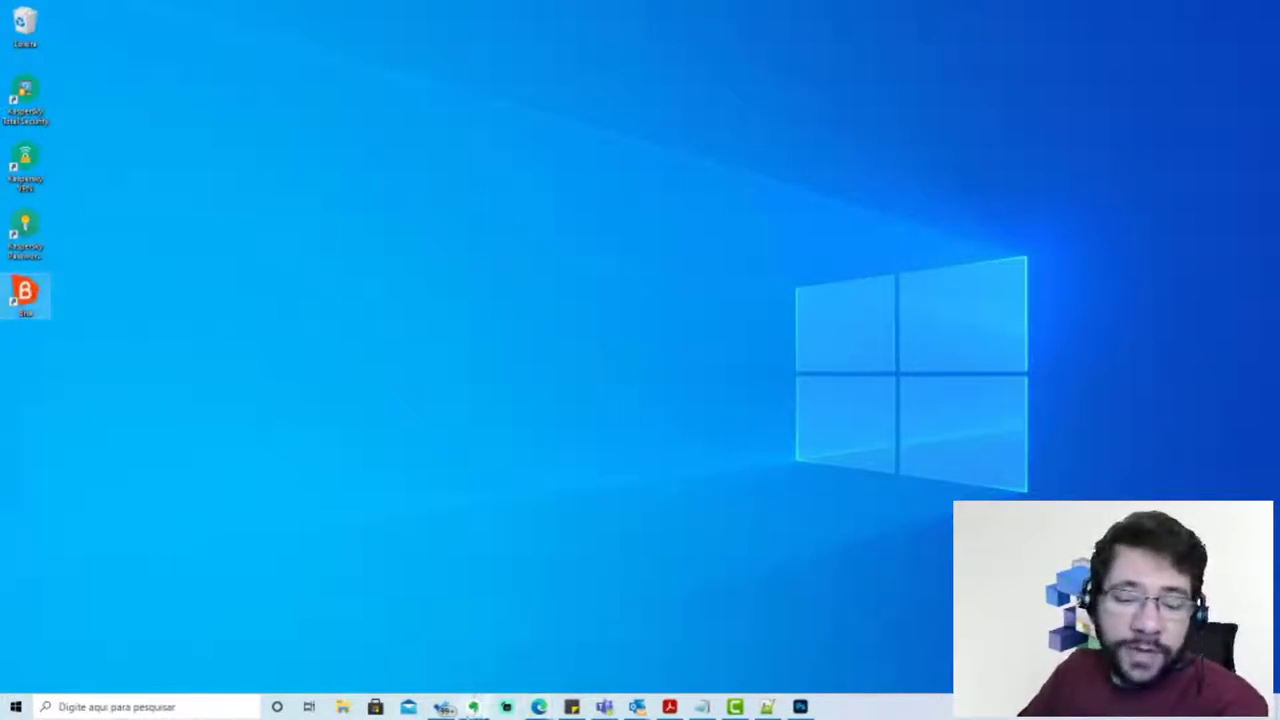
click(539, 708)
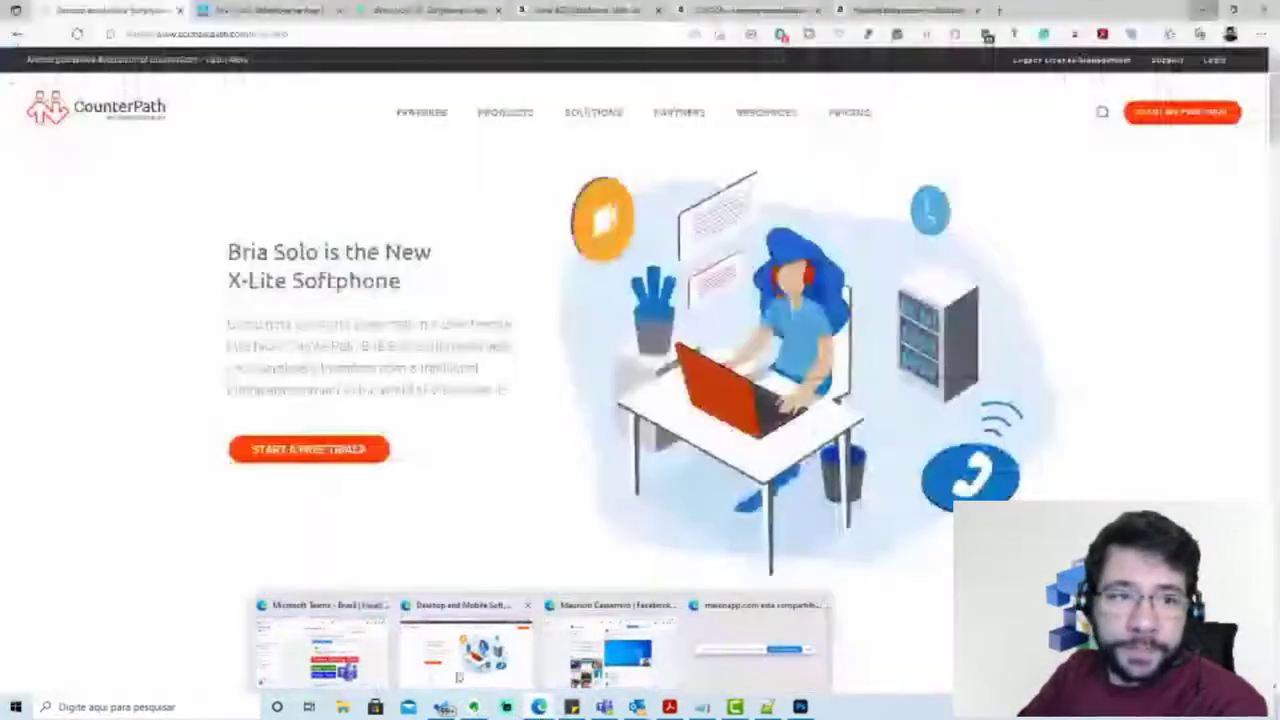
click(458, 678)
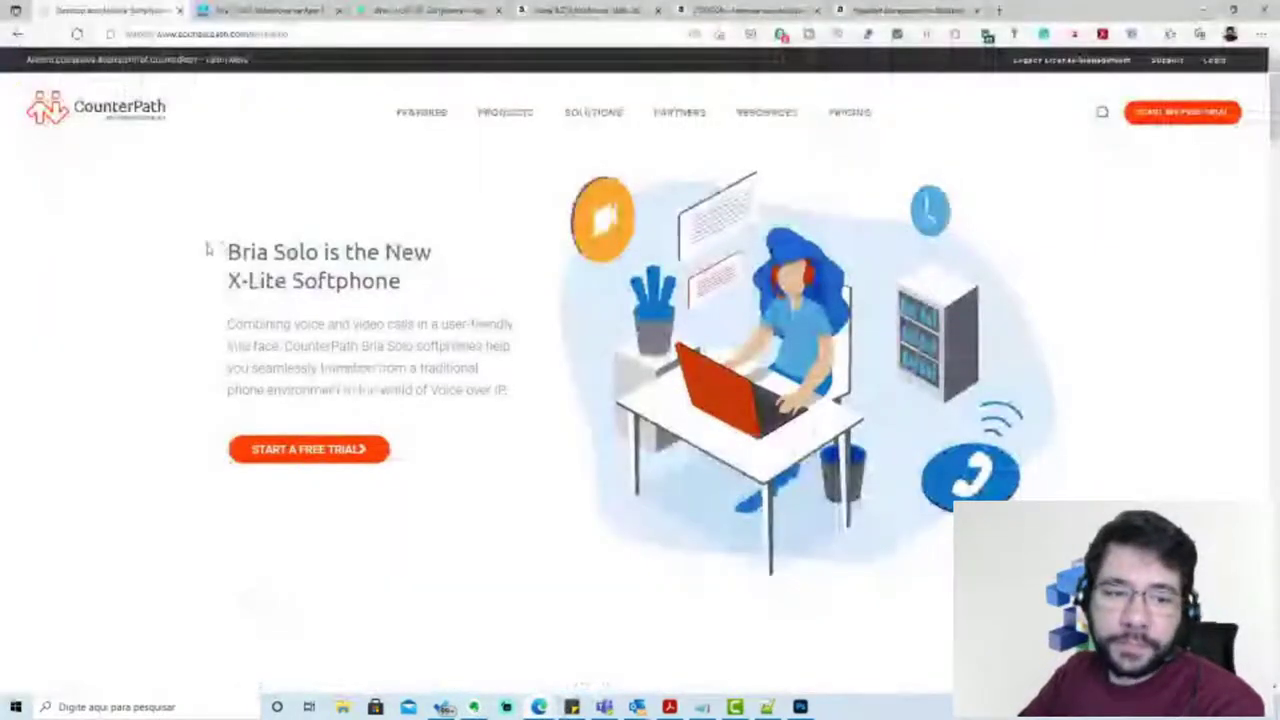
Translate the Bria Solo page into Portuguese and skim through it
right_click(112, 310)
click(174, 535)
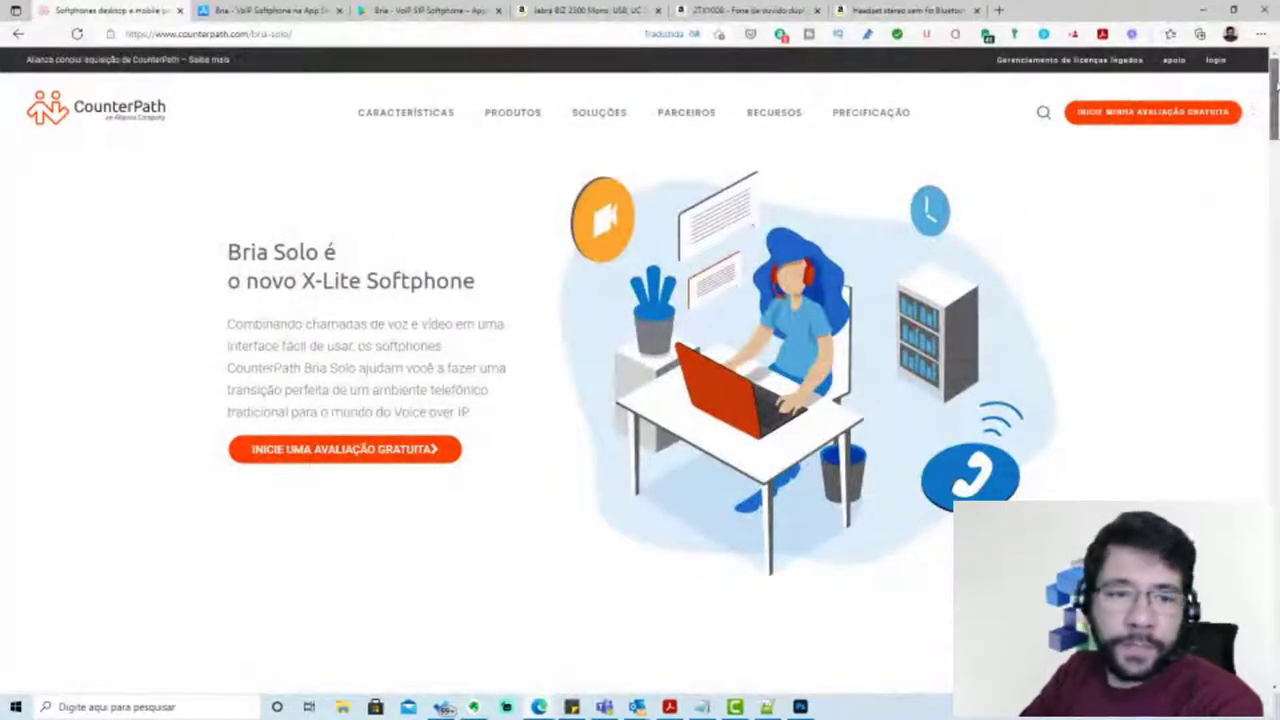
scroll(1276, 90, down, 1)
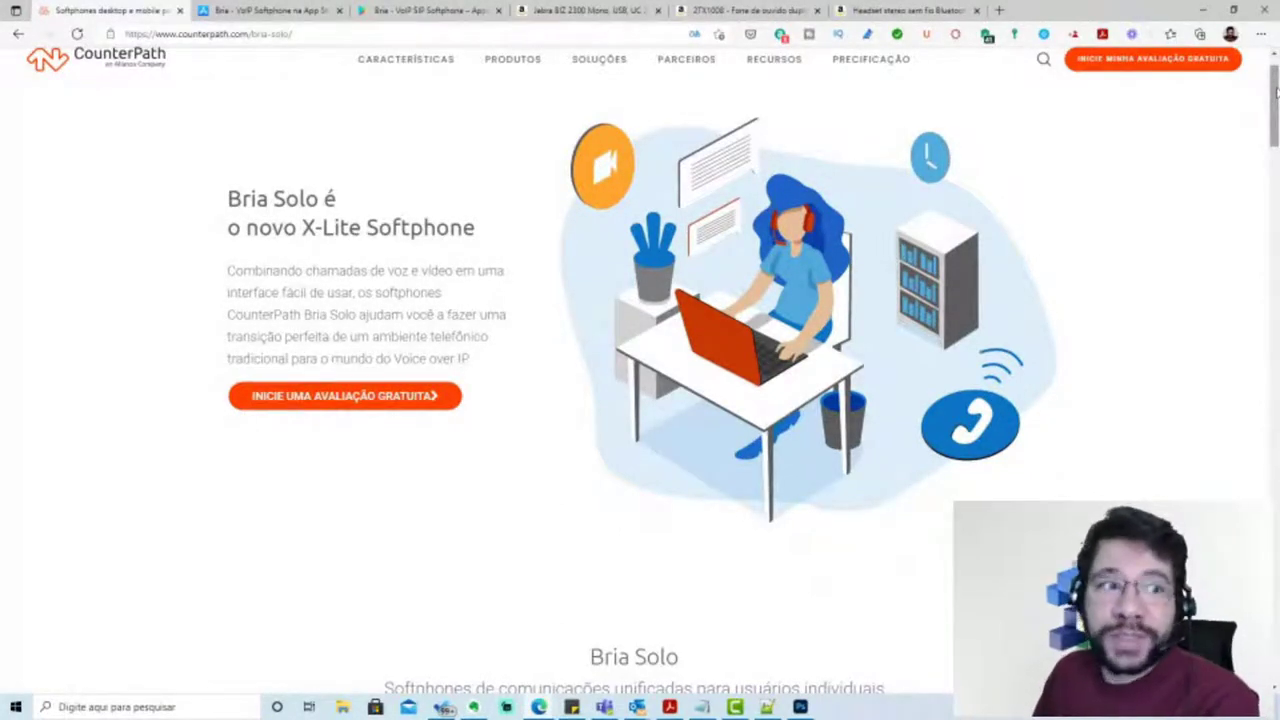
scroll(323, 197, up, 1)
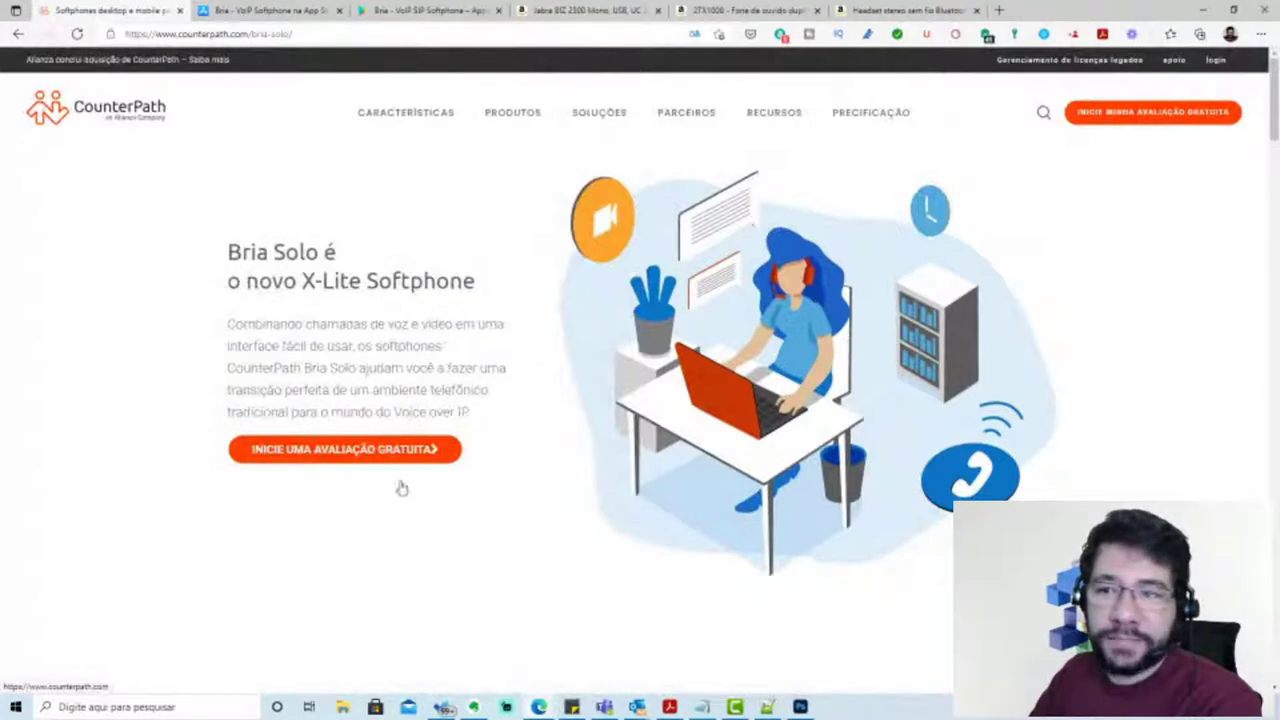
scroll(640, 360, down, 1)
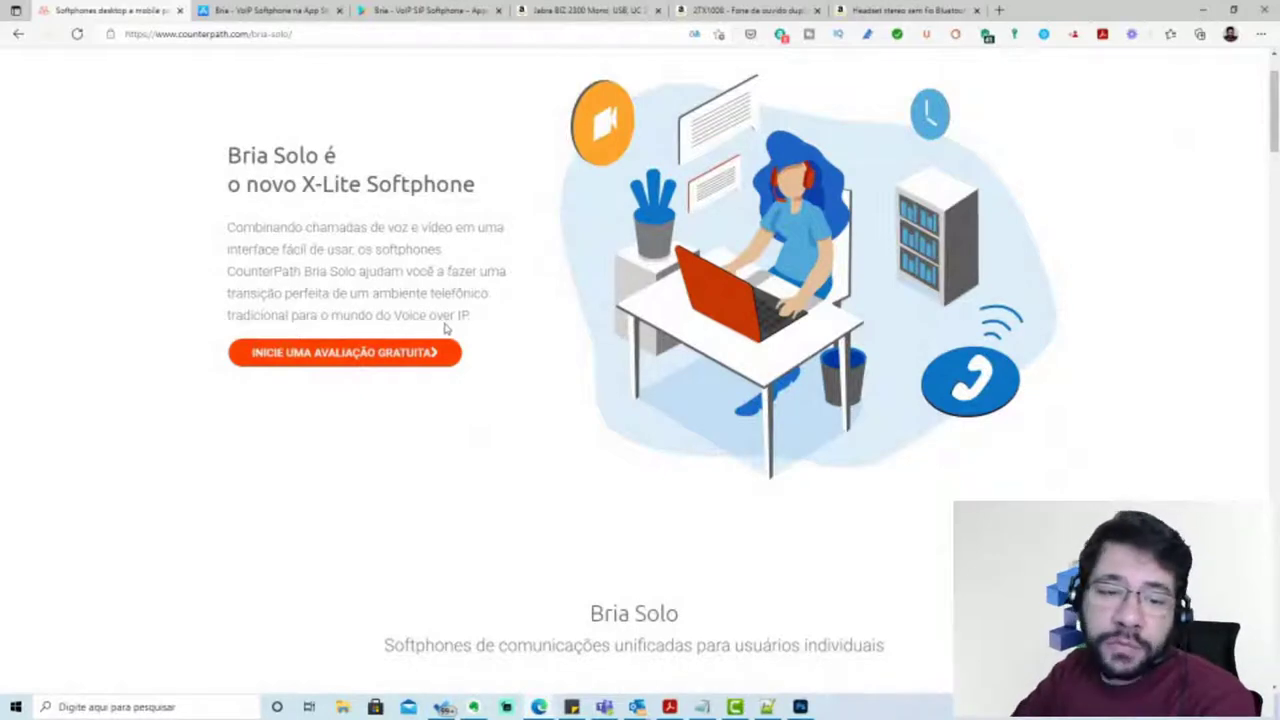
scroll(543, 383, down, 1)
Scroll down the translated page to the Recursos poderosos do Softphone section with the Bria screenshot
scroll(541, 385, down, 1)
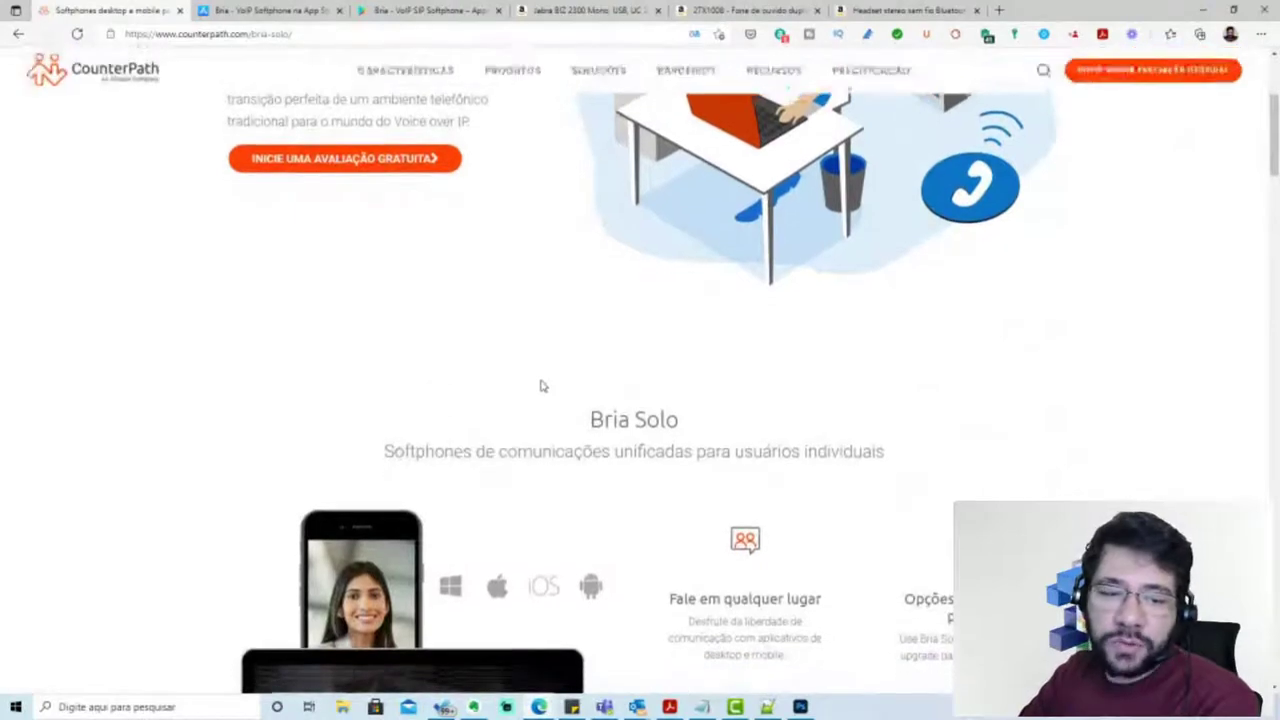
scroll(541, 385, down, 3)
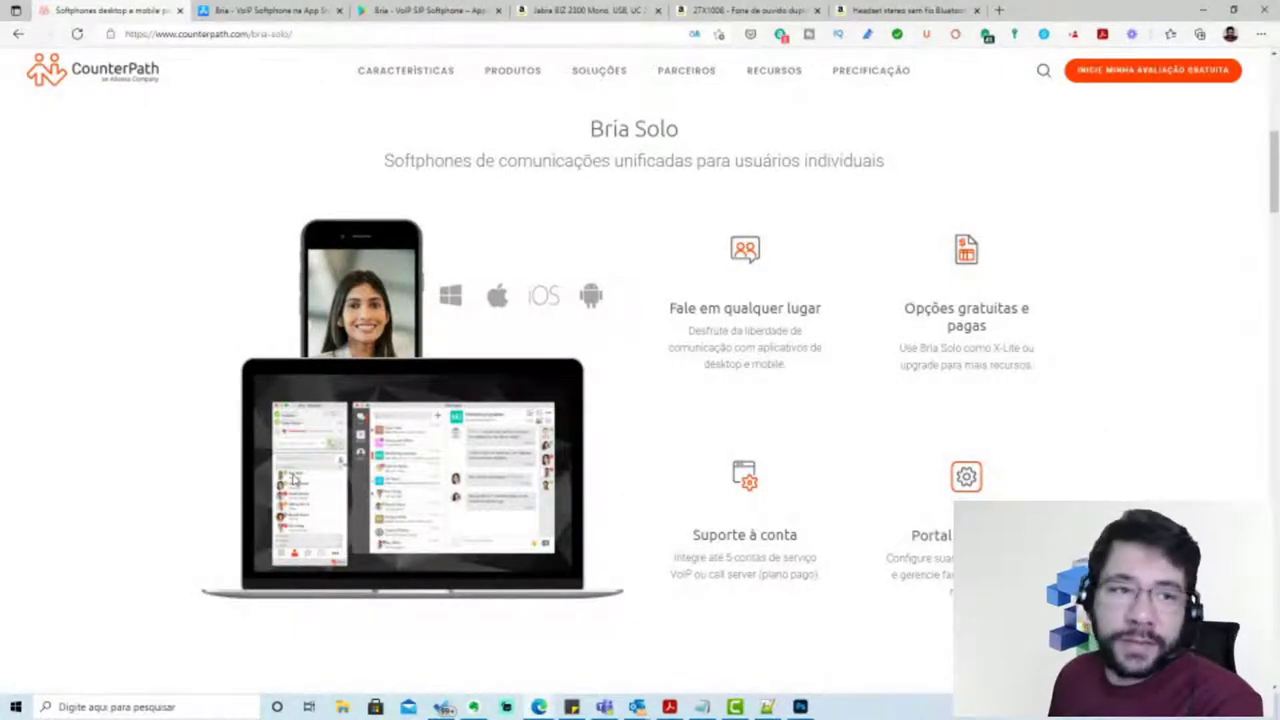
scroll(570, 525, down, 4)
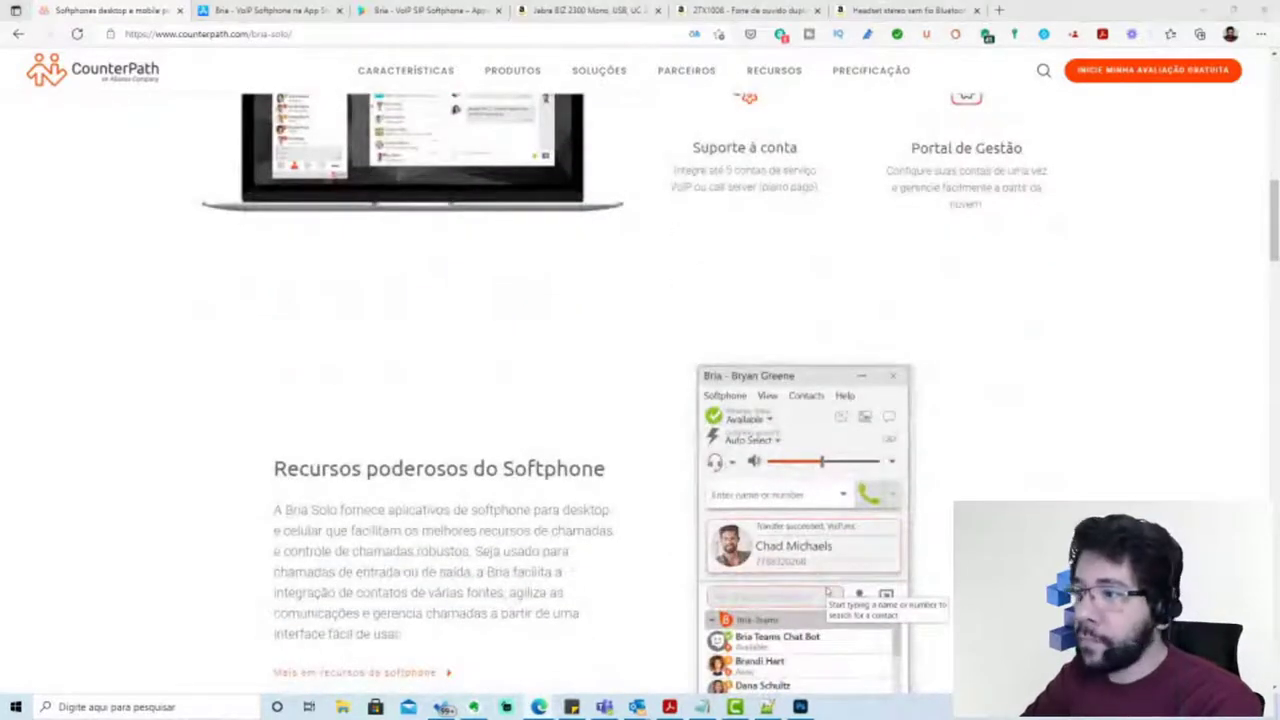
scroll(727, 476, down, 2)
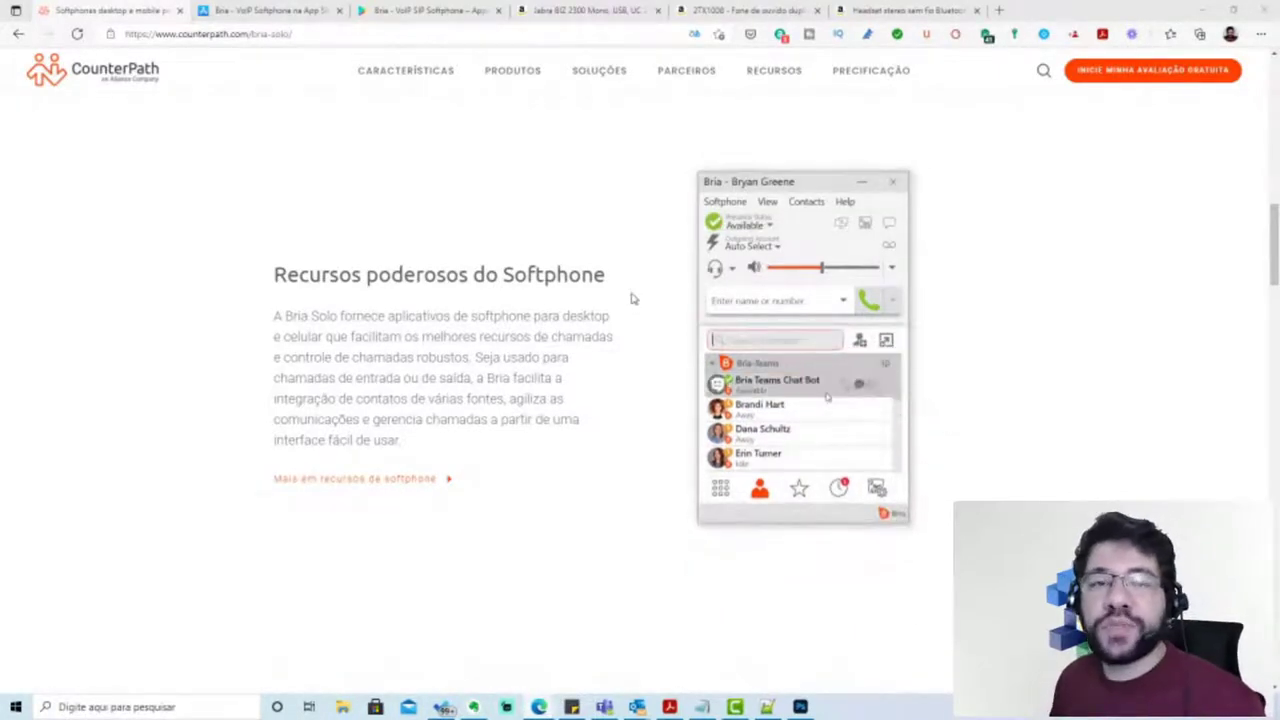
Scroll to the 21-day trial section and highlight '21 dias', the Bria Solo Free mention and 'X-Lite'
scroll(634, 420, down, 6)
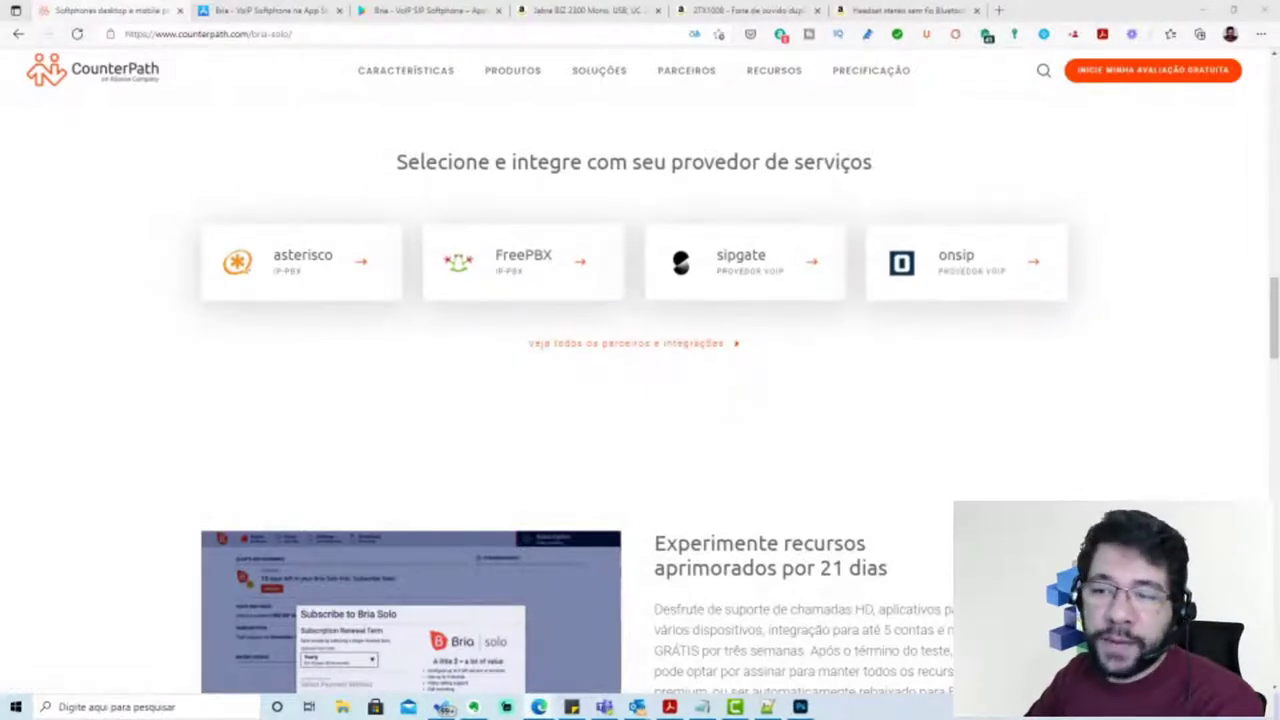
drag(1273, 300, 1275, 358)
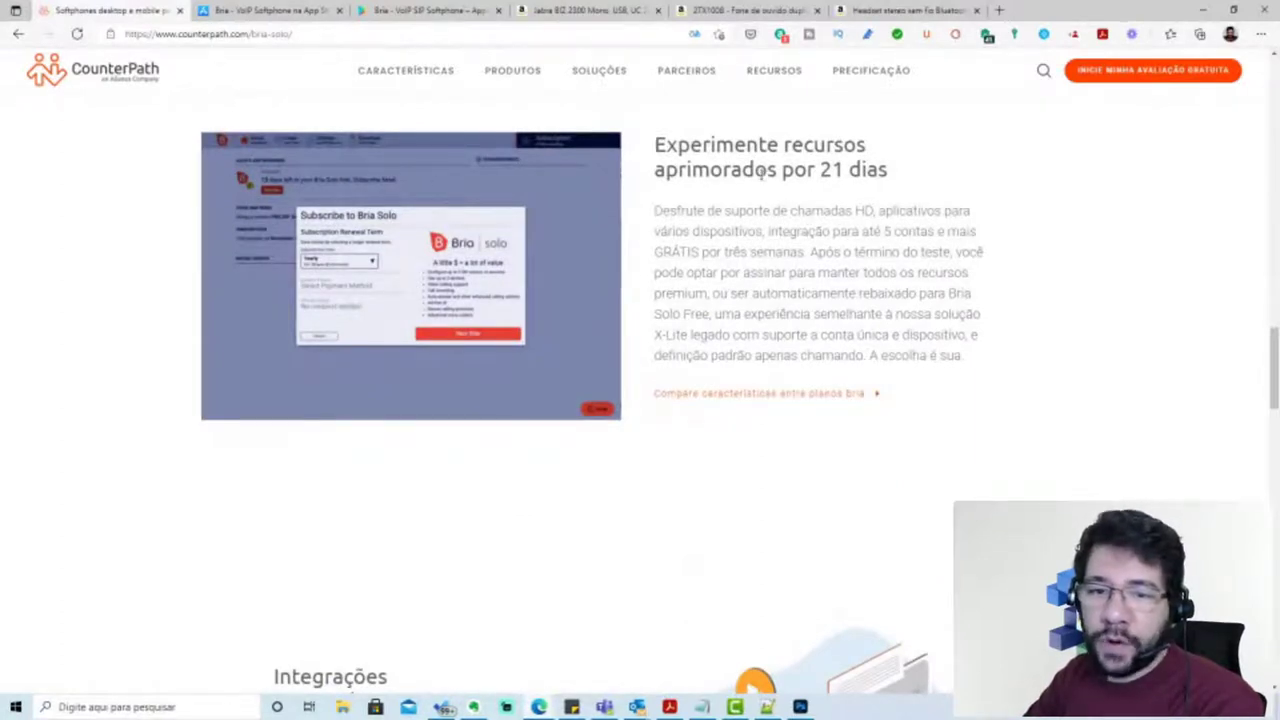
drag(818, 170, 872, 211)
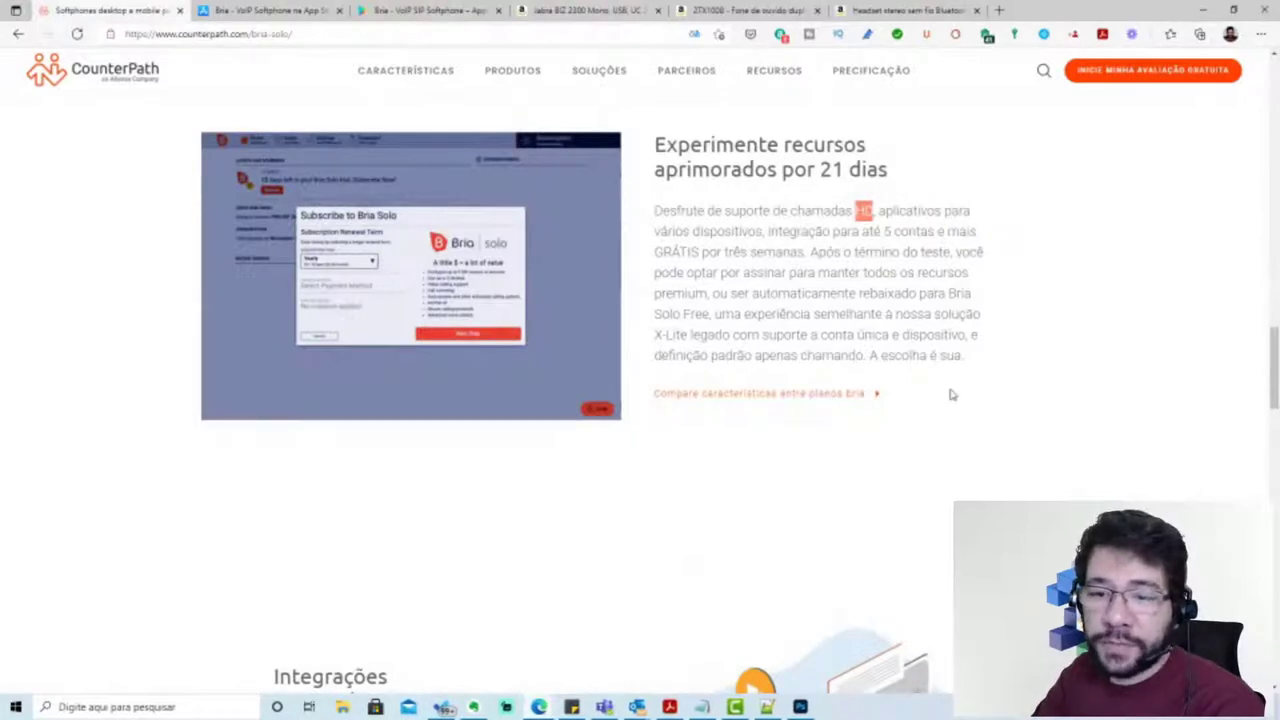
drag(948, 293, 956, 293)
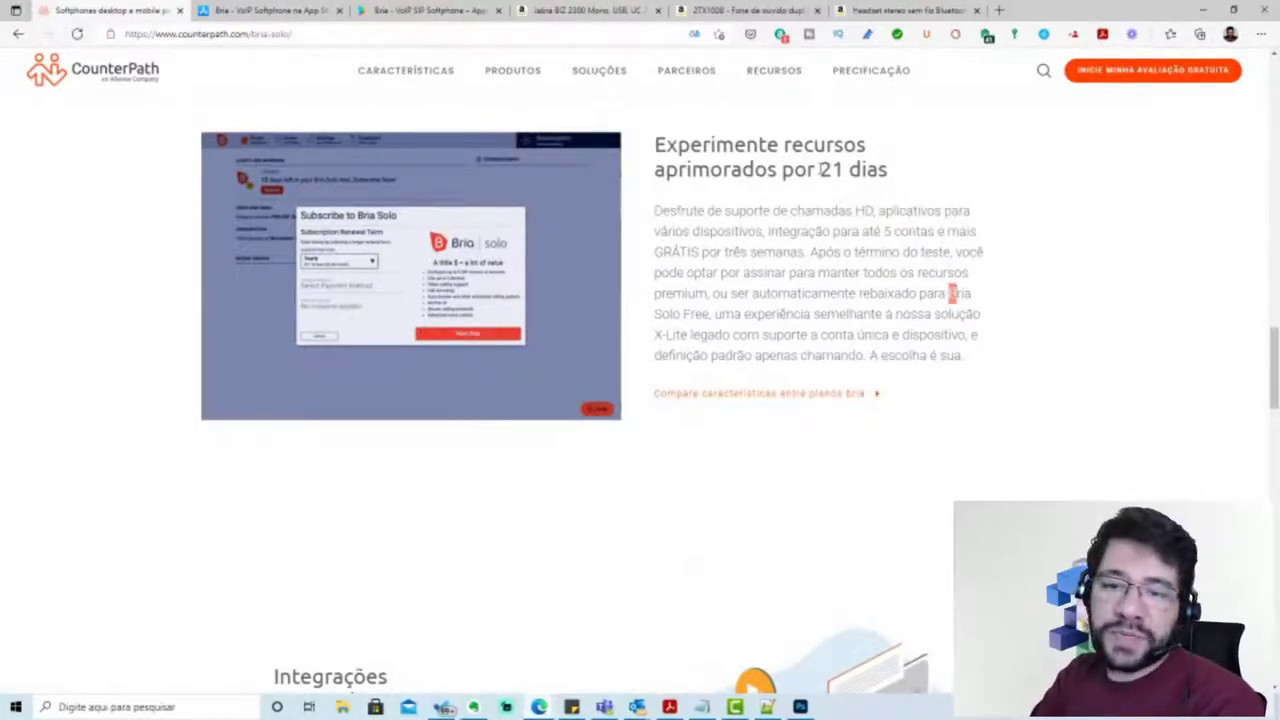
drag(818, 170, 894, 173)
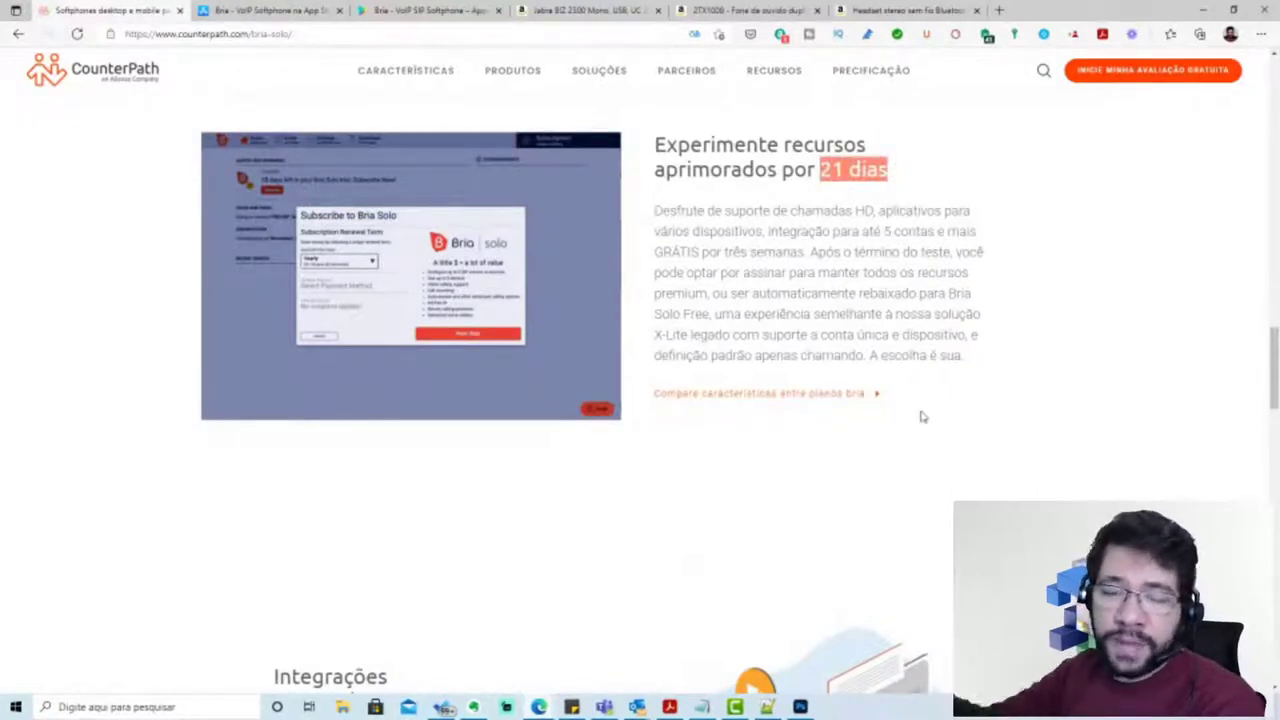
drag(947, 293, 688, 336)
click(680, 336)
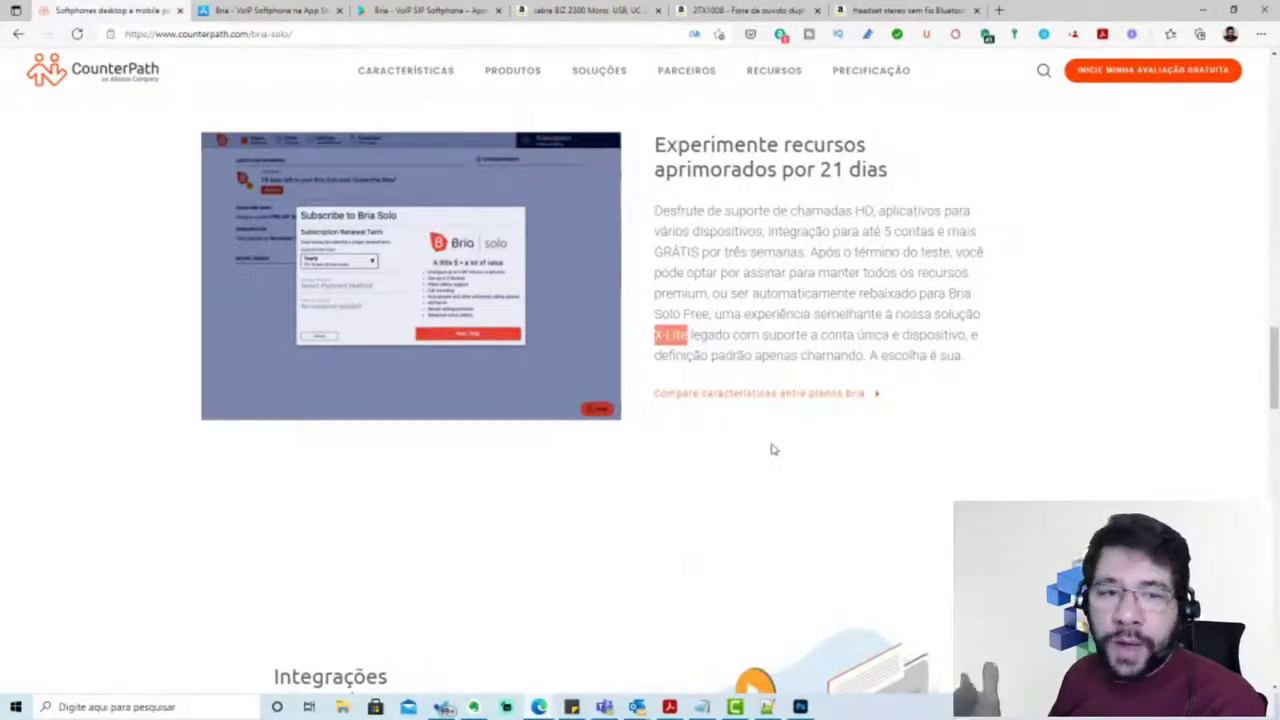
Browse the Bria Solo page to Especificações Técnicas & Recursos, then bring up the PRODUTOS menu
scroll(838, 482, down, 3)
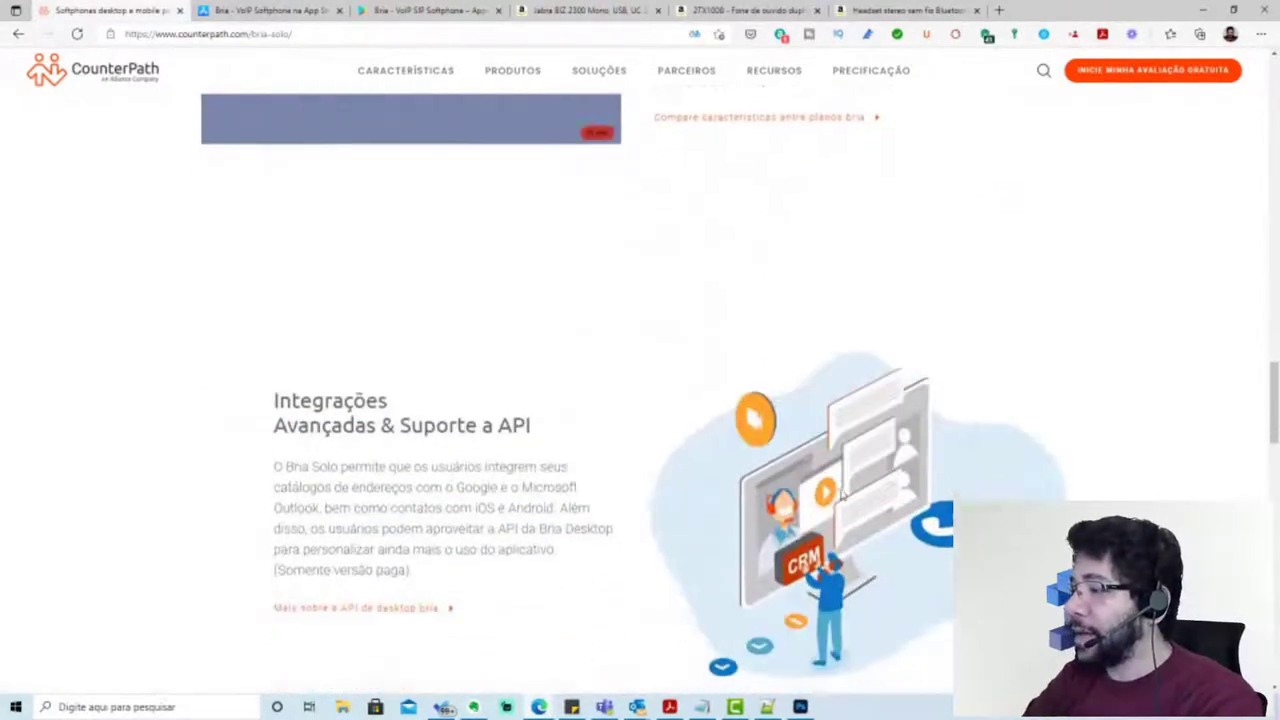
scroll(841, 494, down, 4)
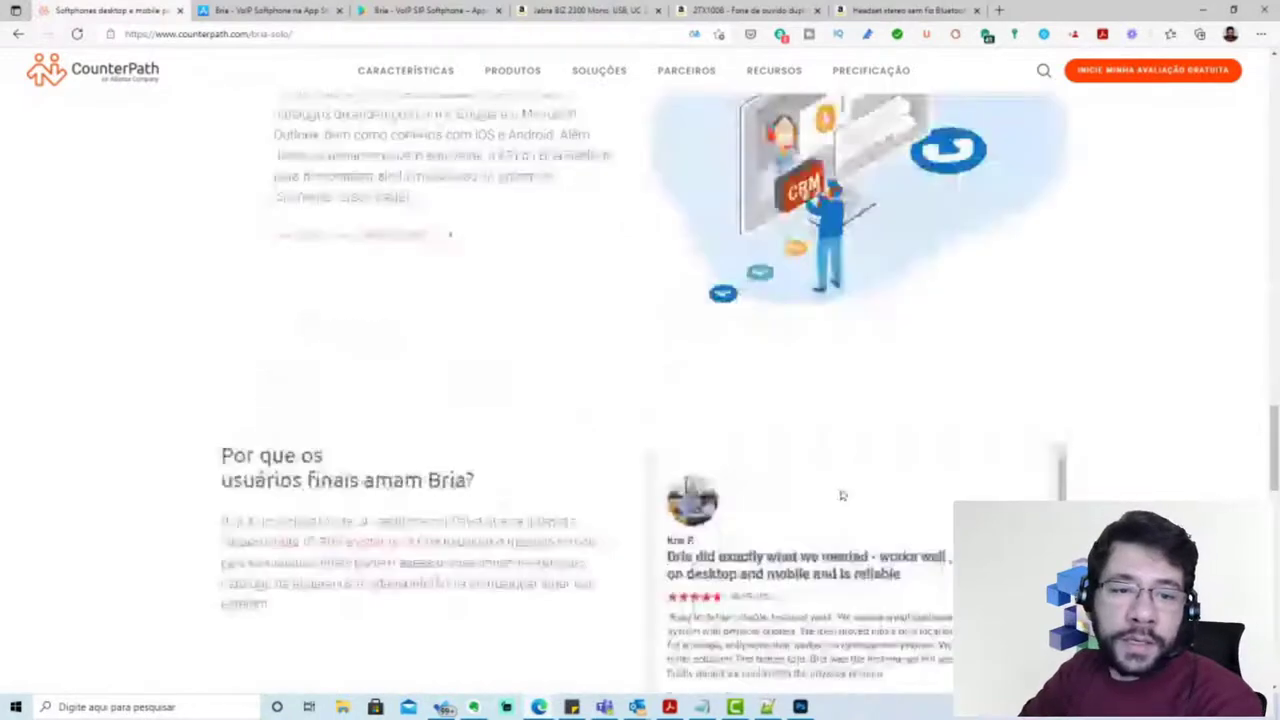
scroll(842, 495, up, 2)
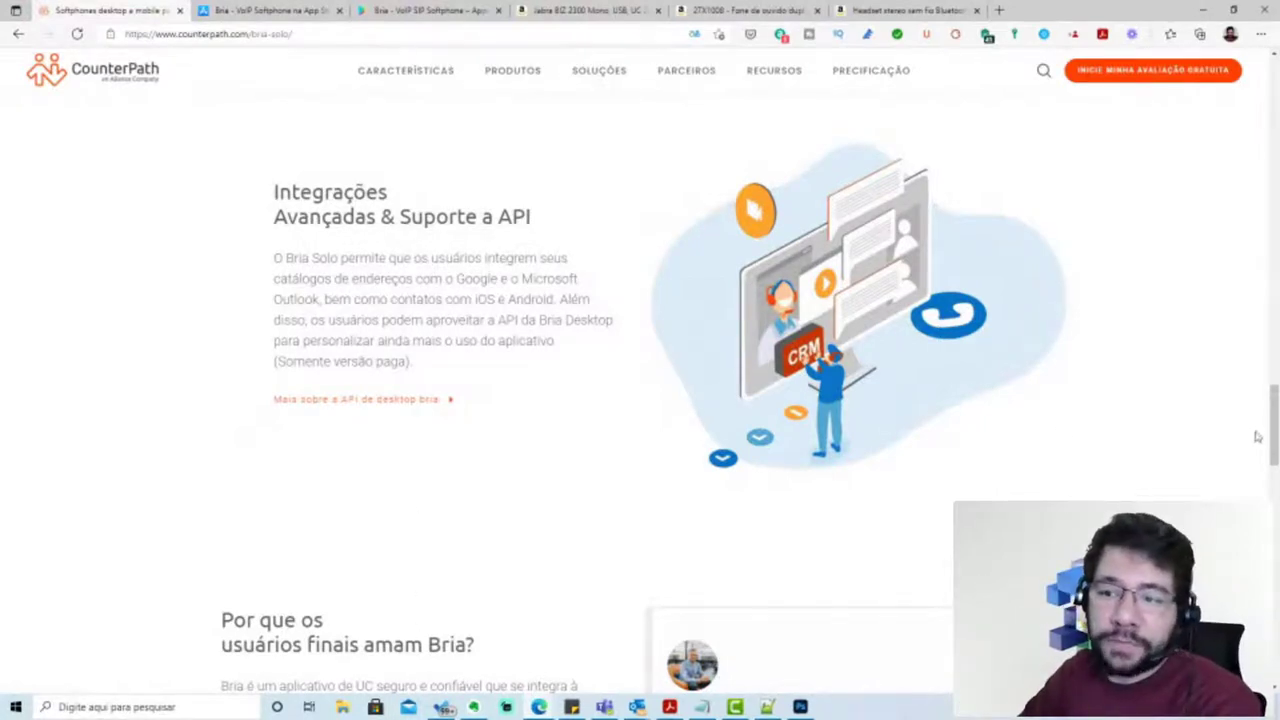
mouse_move(1273, 398)
mouse_down()
mouse_move(1274, 418)
mouse_move(1274, 403)
mouse_up()
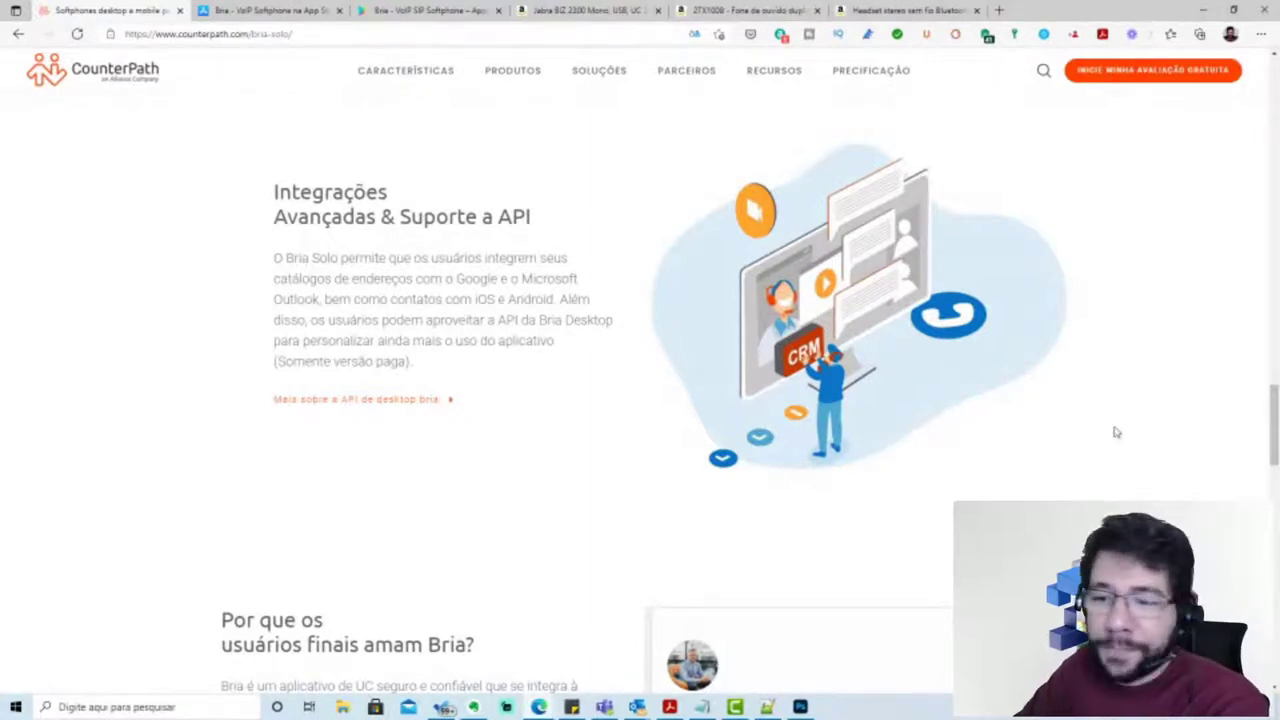
scroll(1116, 432, down, 3)
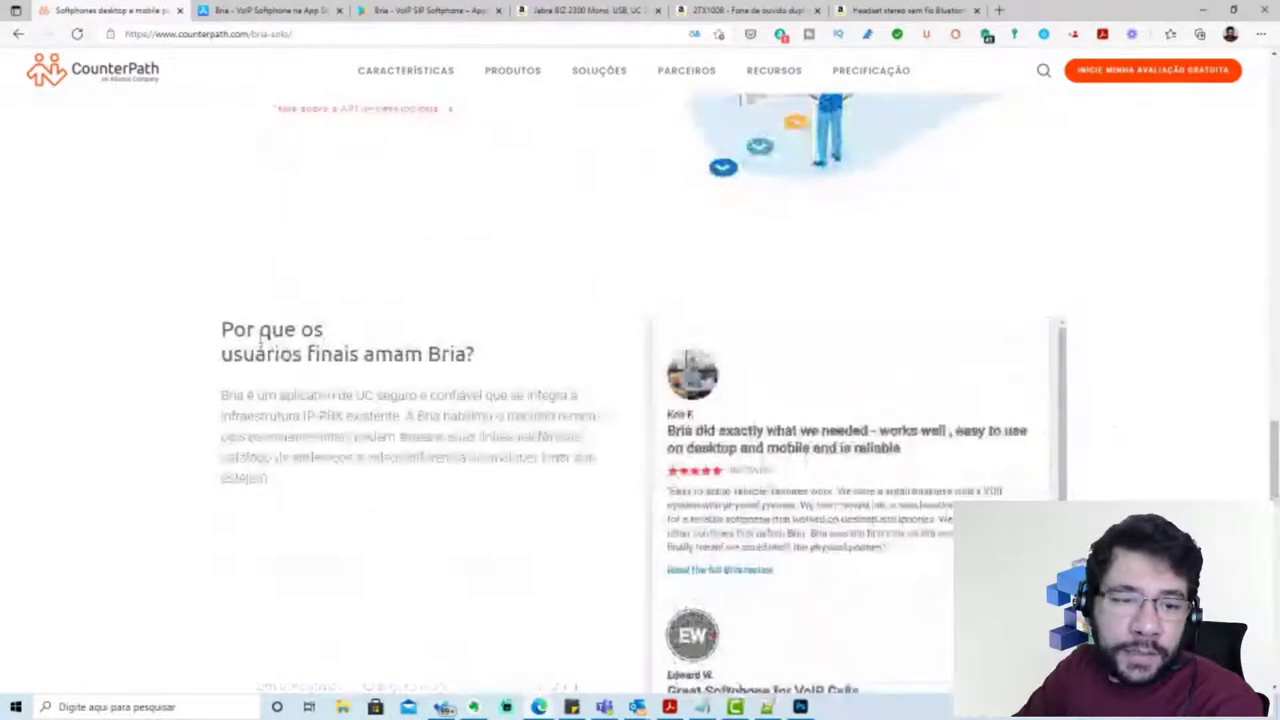
scroll(686, 403, down, 6)
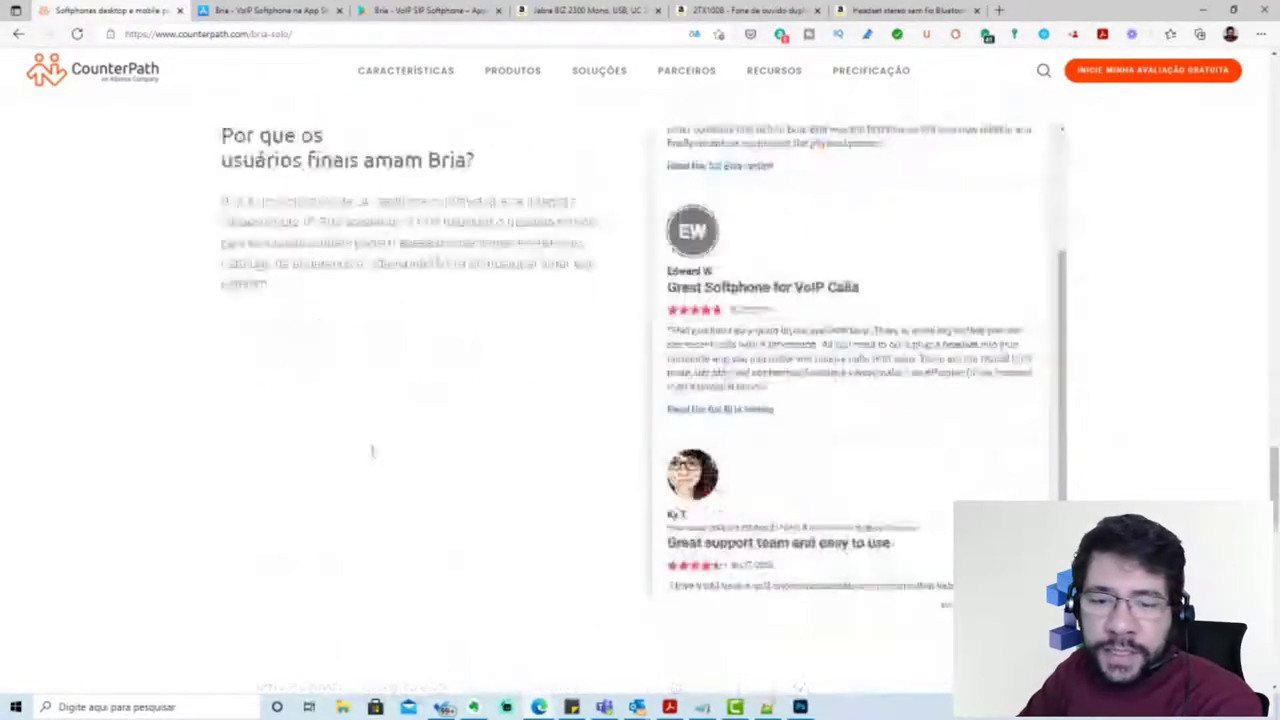
scroll(371, 451, up, 3)
scroll(489, 420, down, 6)
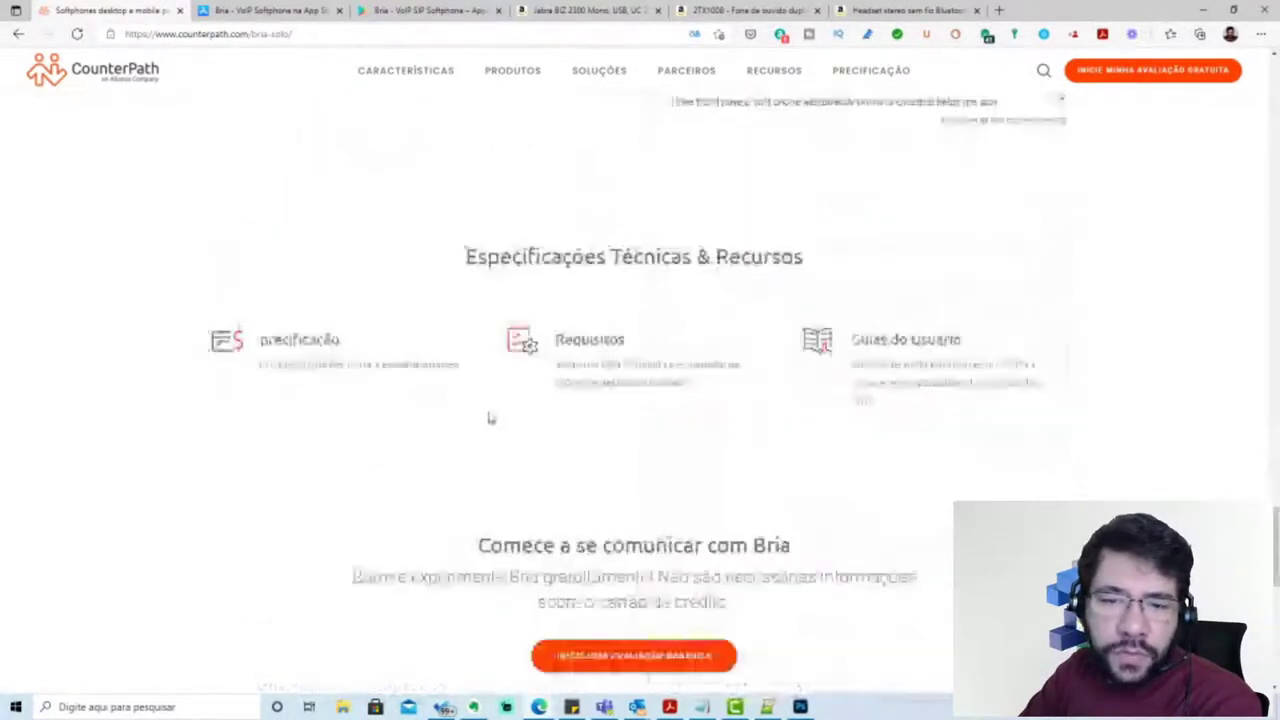
scroll(393, 482, down, 5)
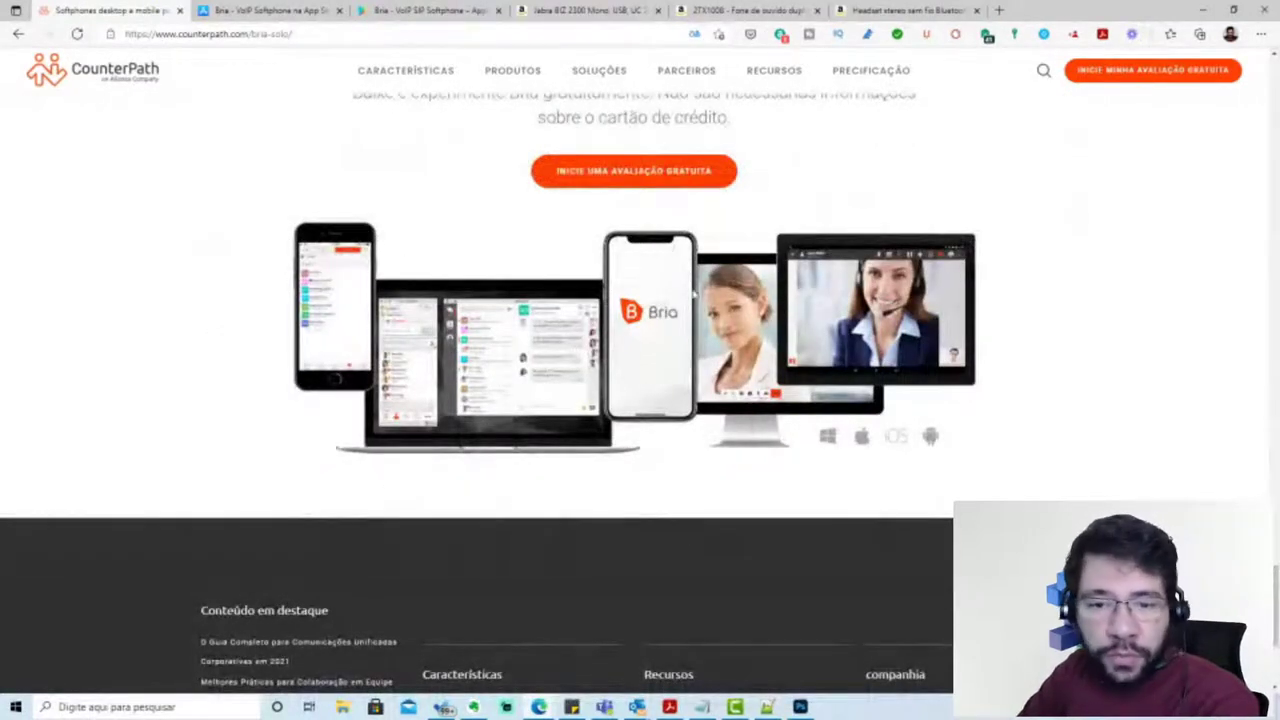
scroll(588, 533, up, 15)
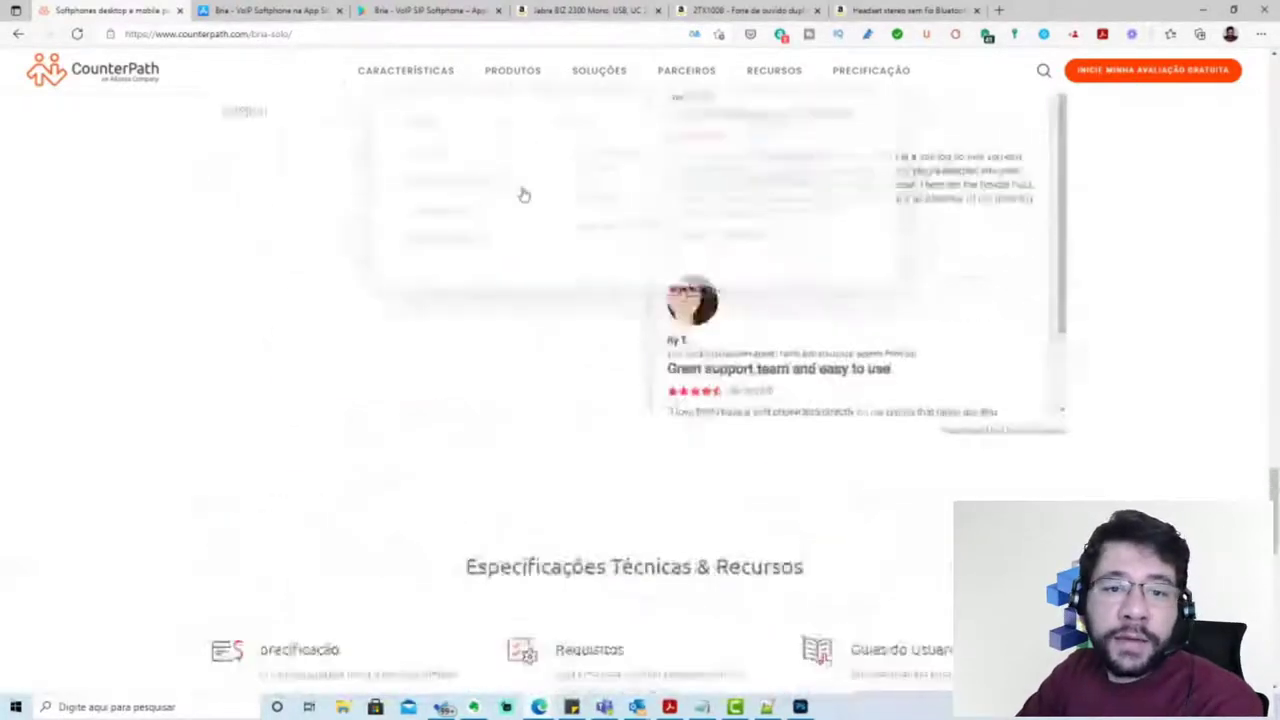
mouse_move(515, 78)
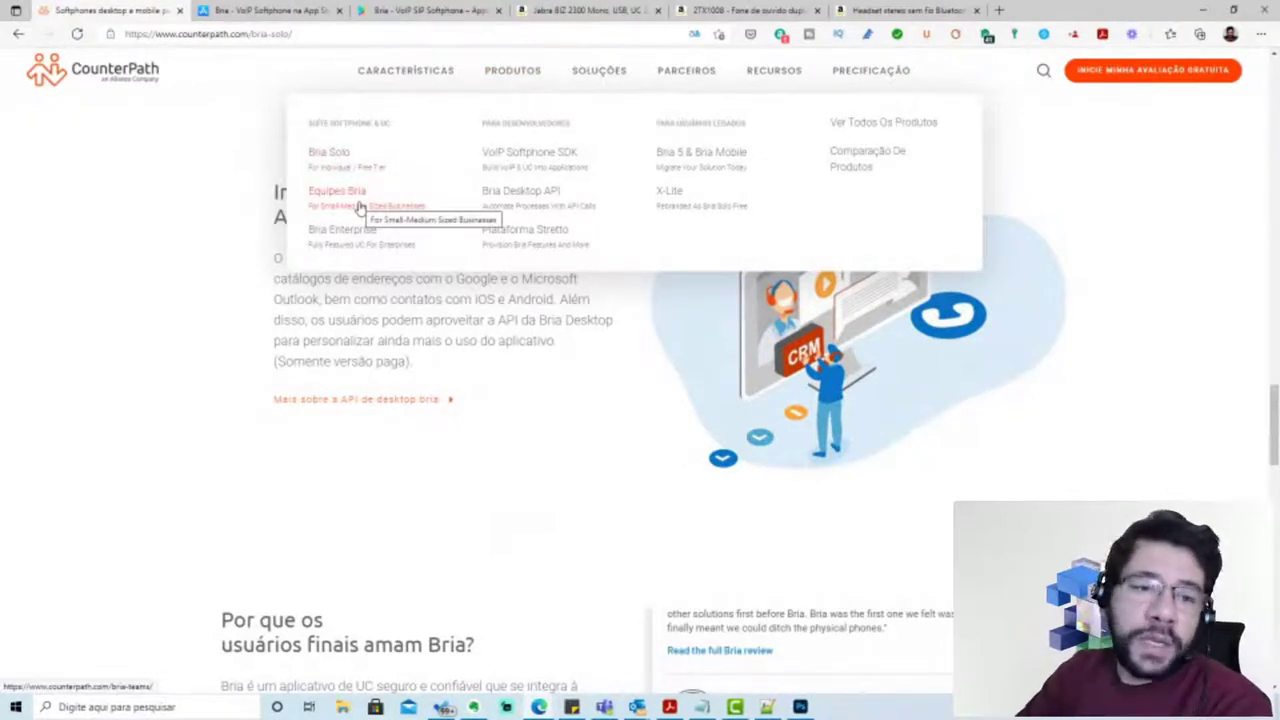
Restore the page to its original English and bring up the Stretto Platform link's context menu
right_click(167, 237)
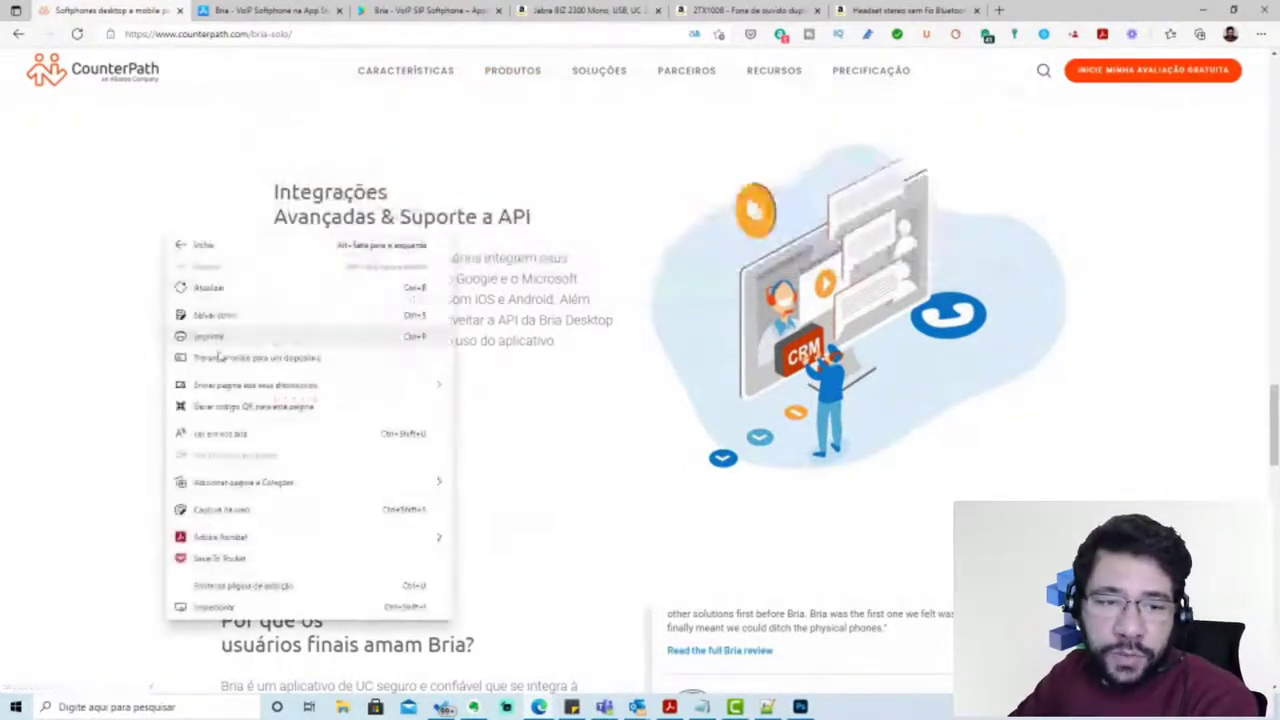
click(226, 455)
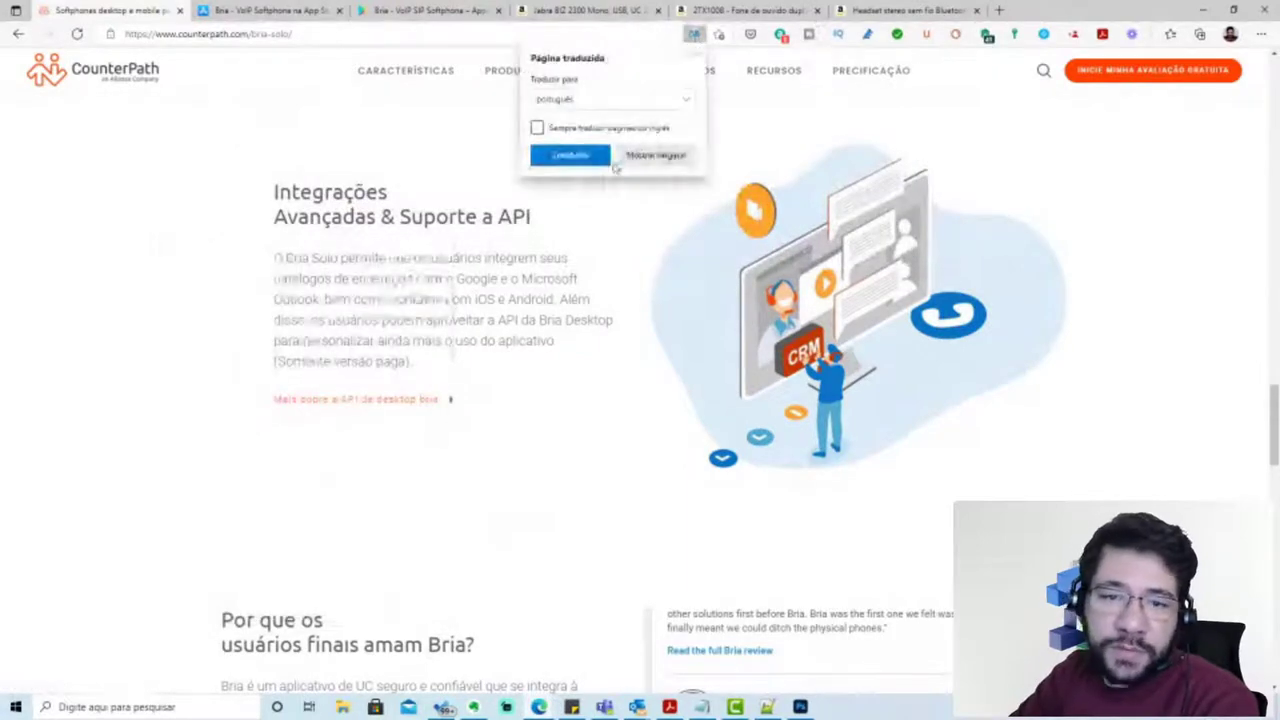
click(652, 156)
mouse_move(466, 88)
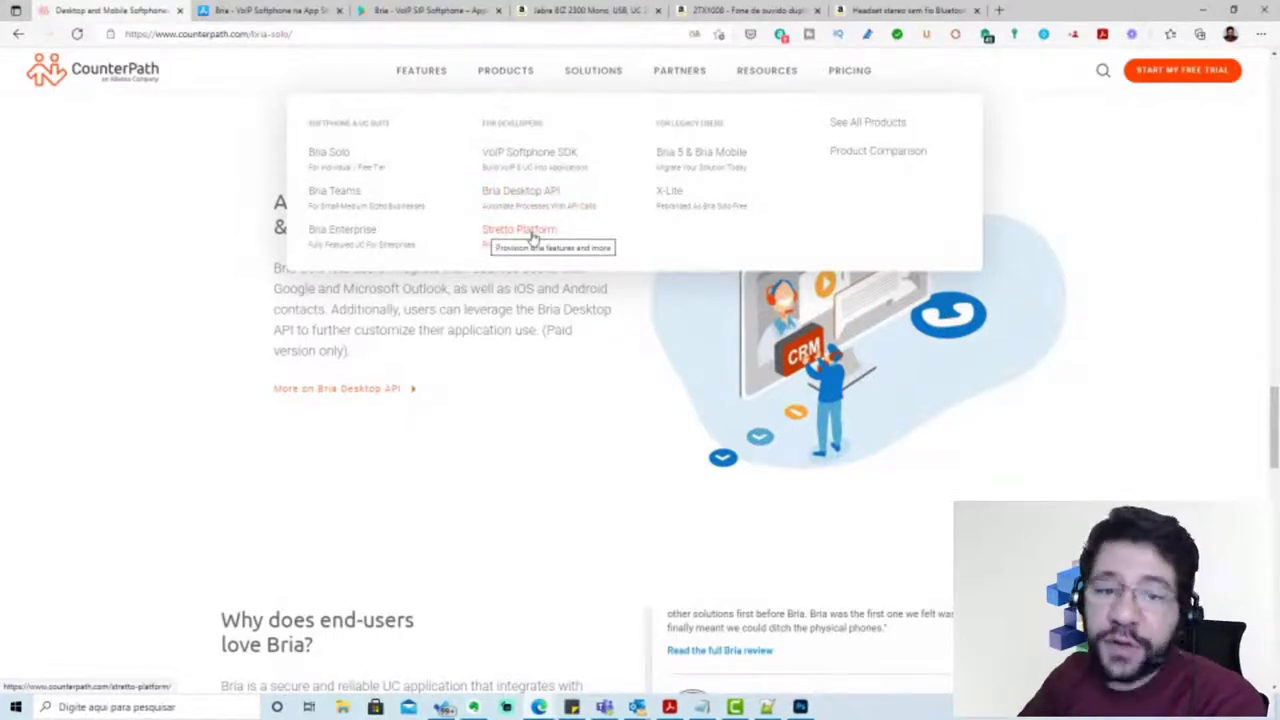
right_click(533, 234)
click(575, 244)
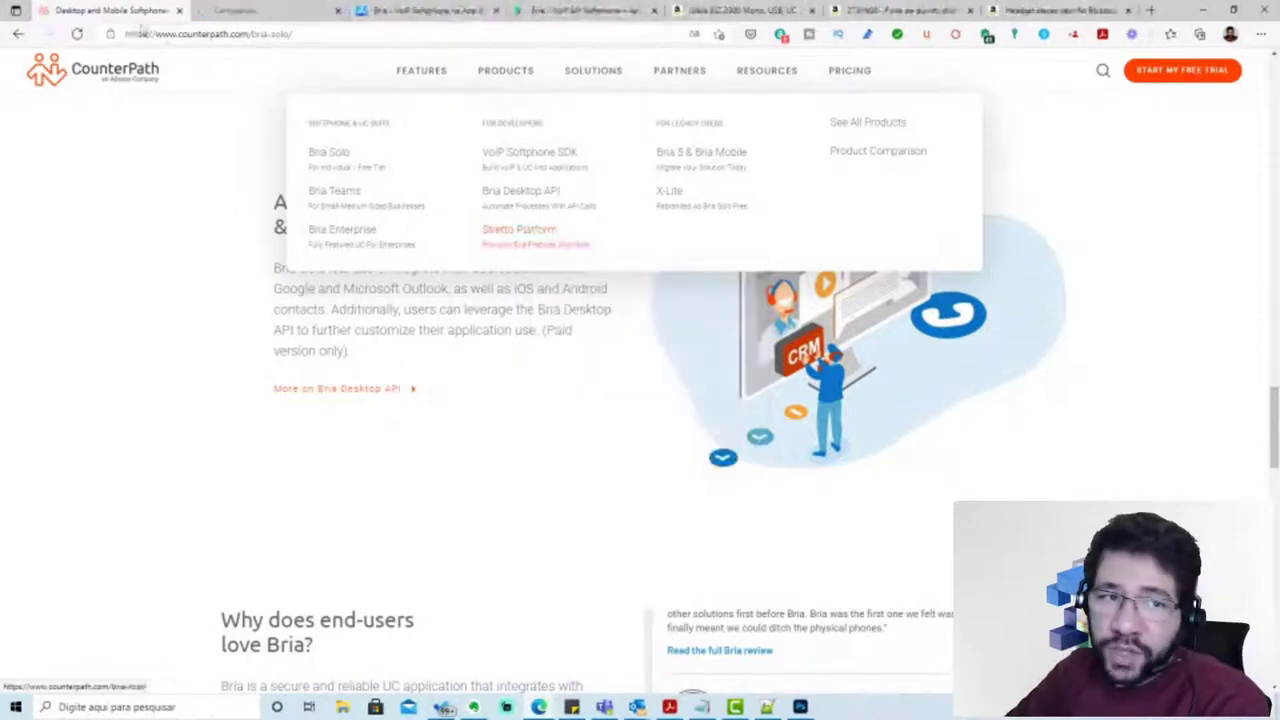
click(243, 11)
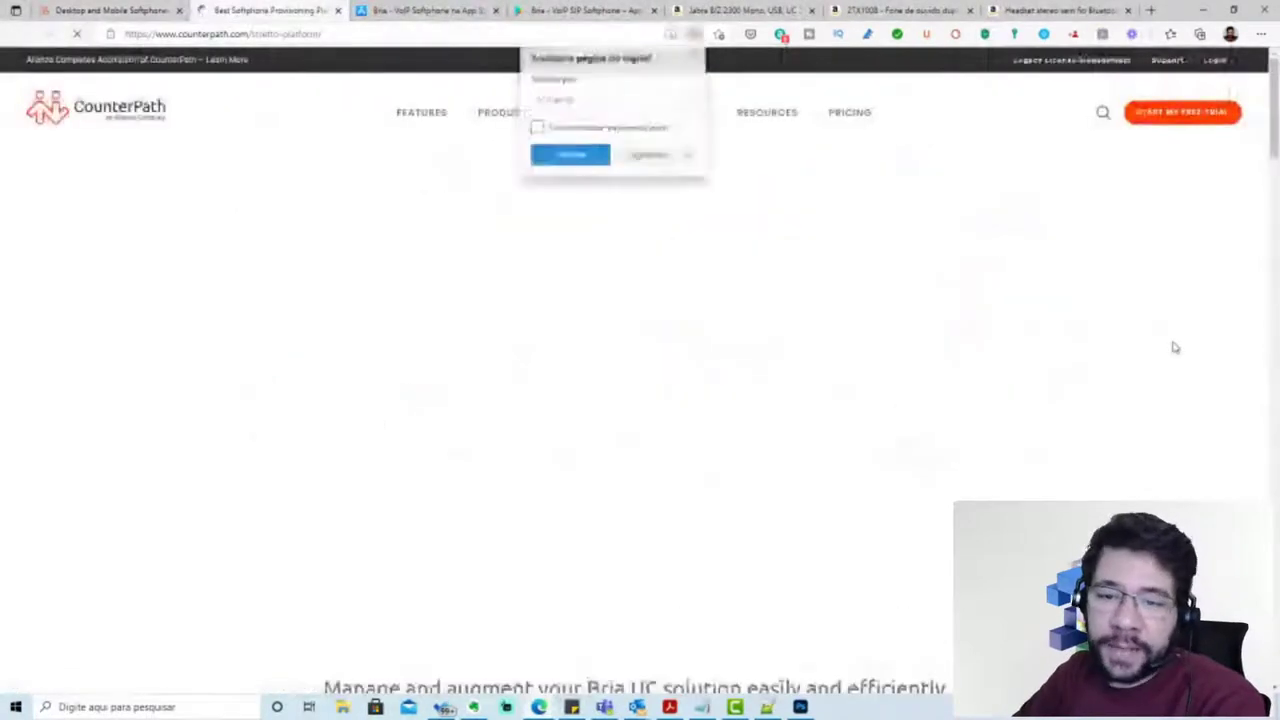
click(571, 157)
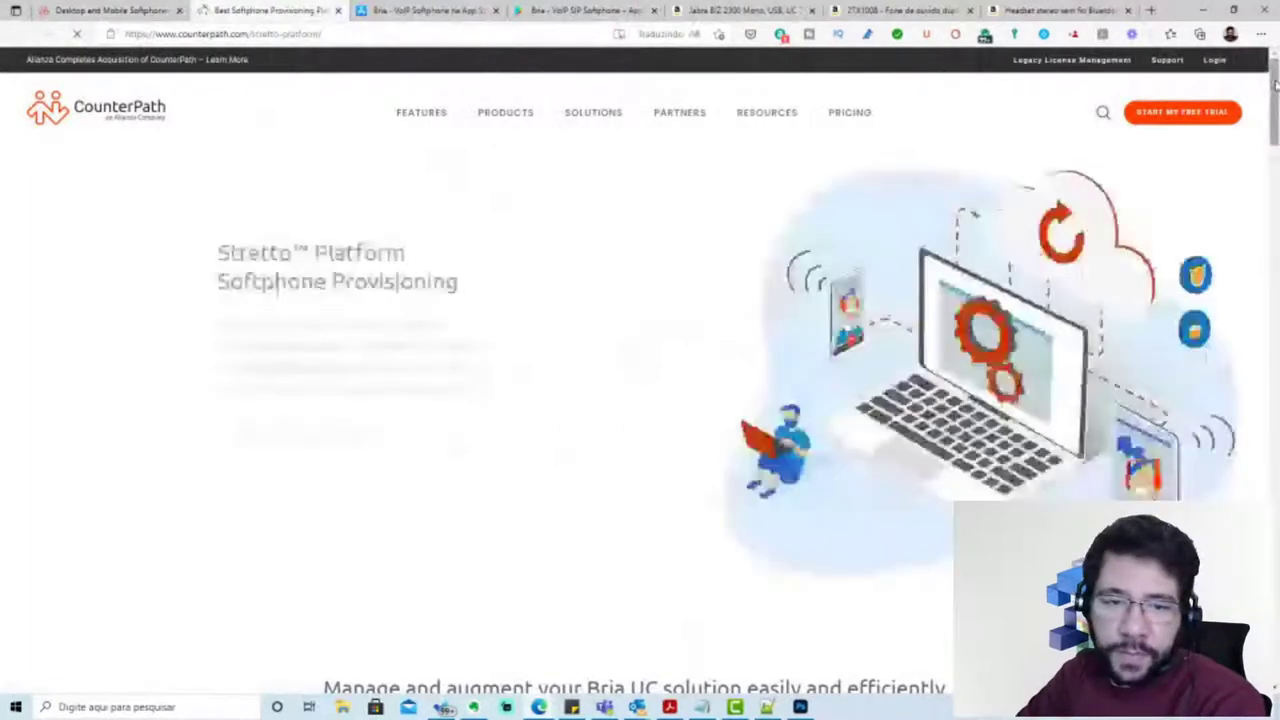
scroll(1275, 85, down, 1)
drag(1275, 88, 1275, 150)
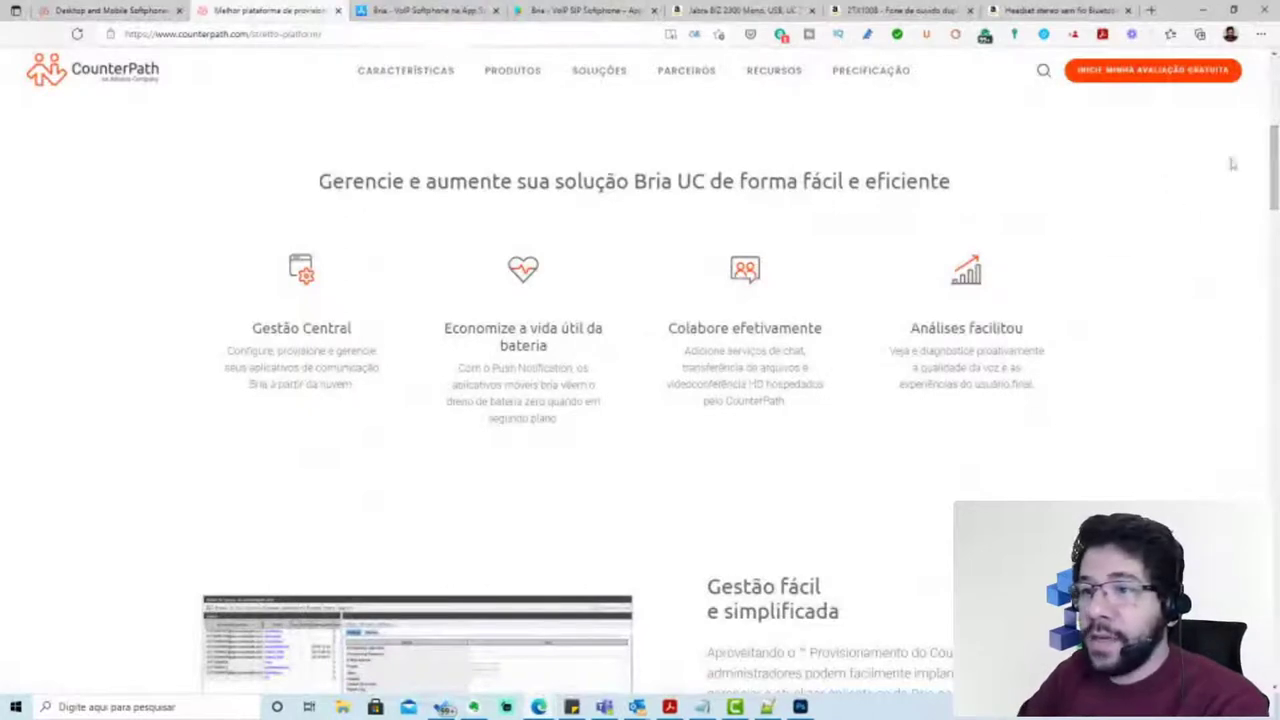
drag(1274, 150, 1274, 199)
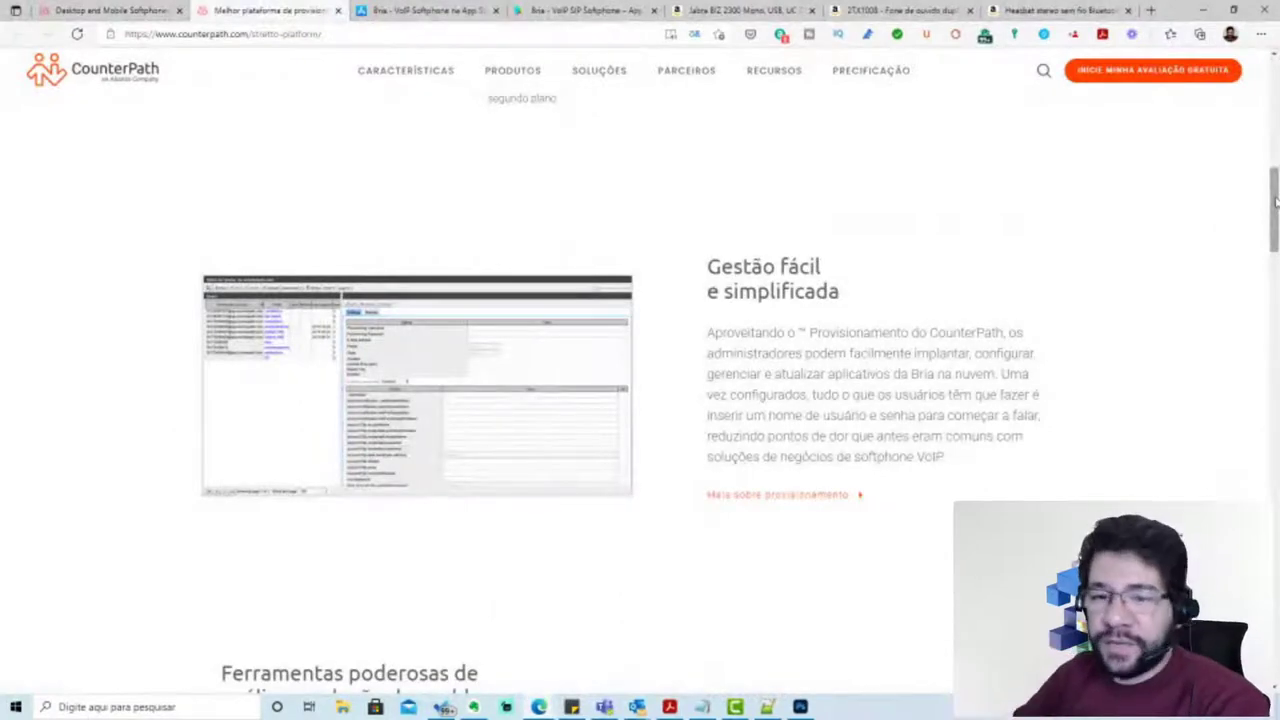
drag(1274, 203, 852, 225)
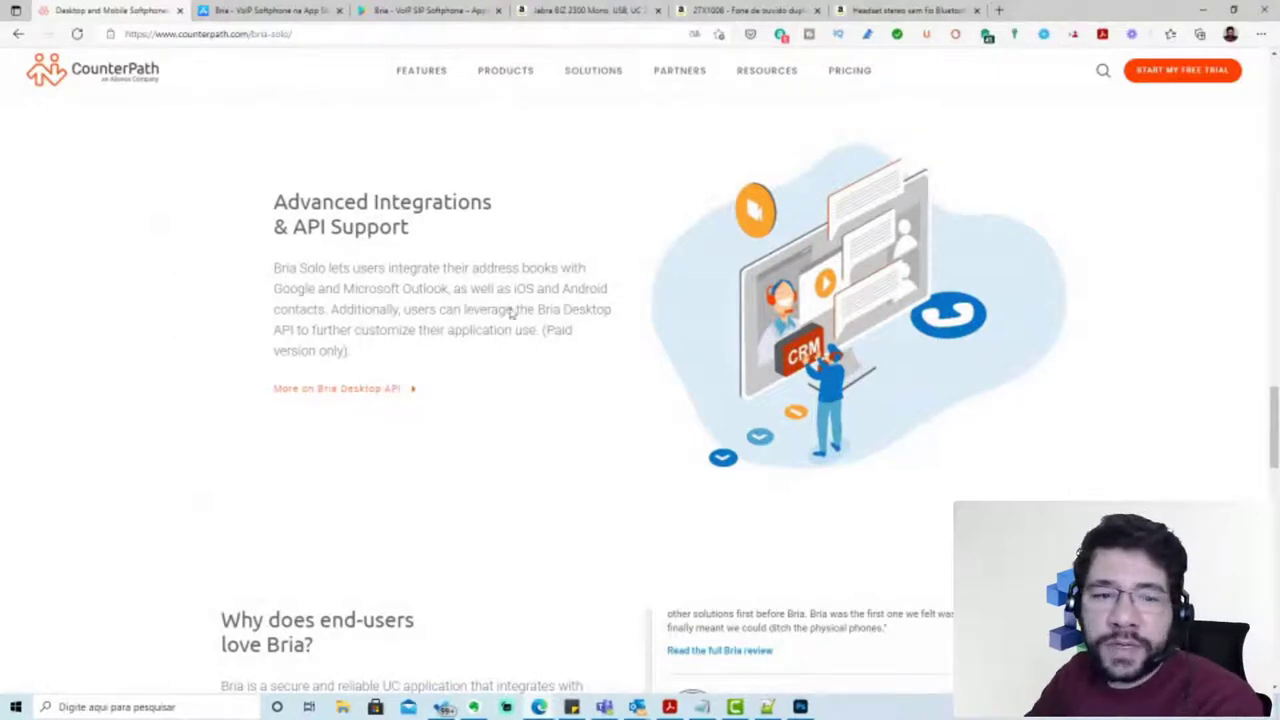
scroll(371, 430, down, 9)
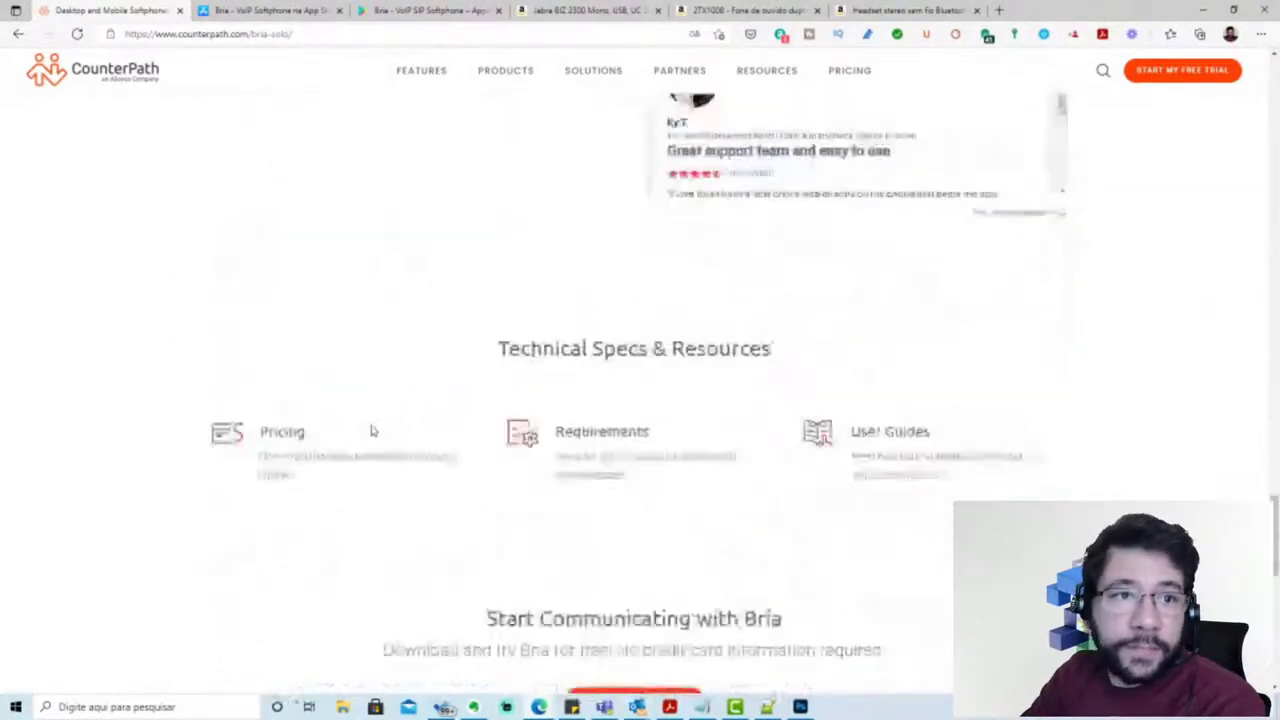
scroll(506, 87, up, 6)
mouse_move(506, 87)
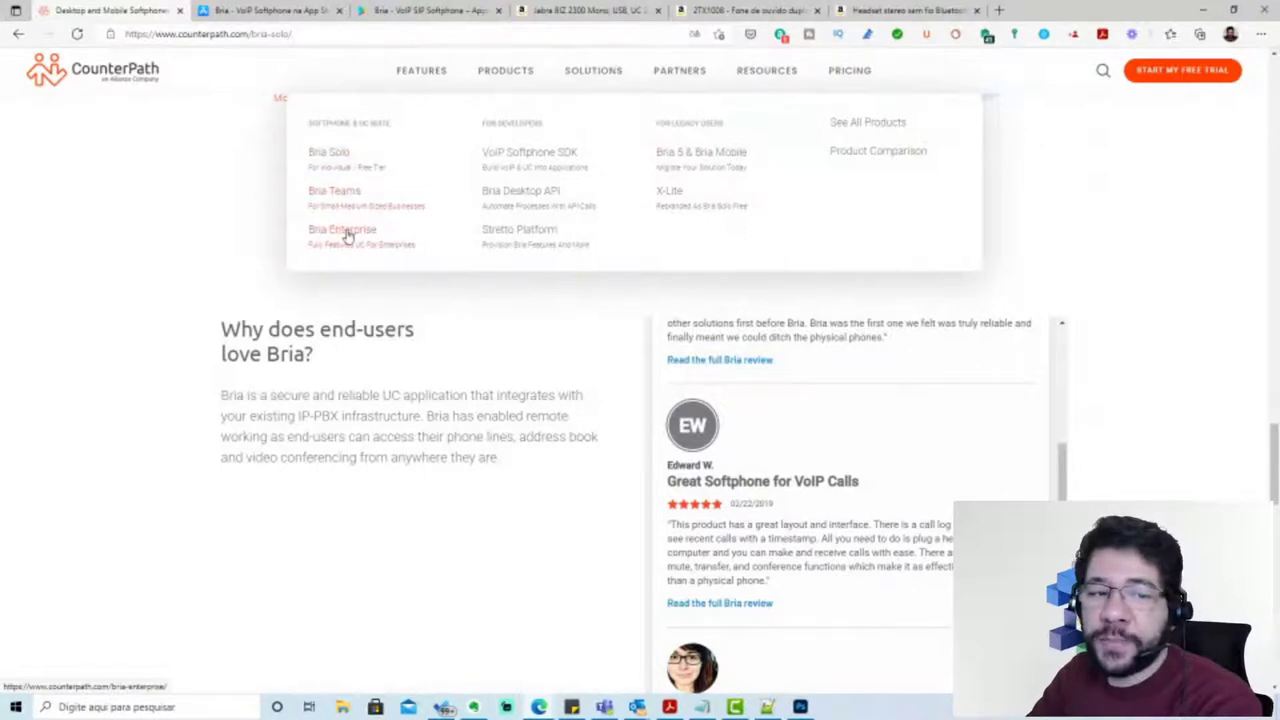
mouse_move(677, 72)
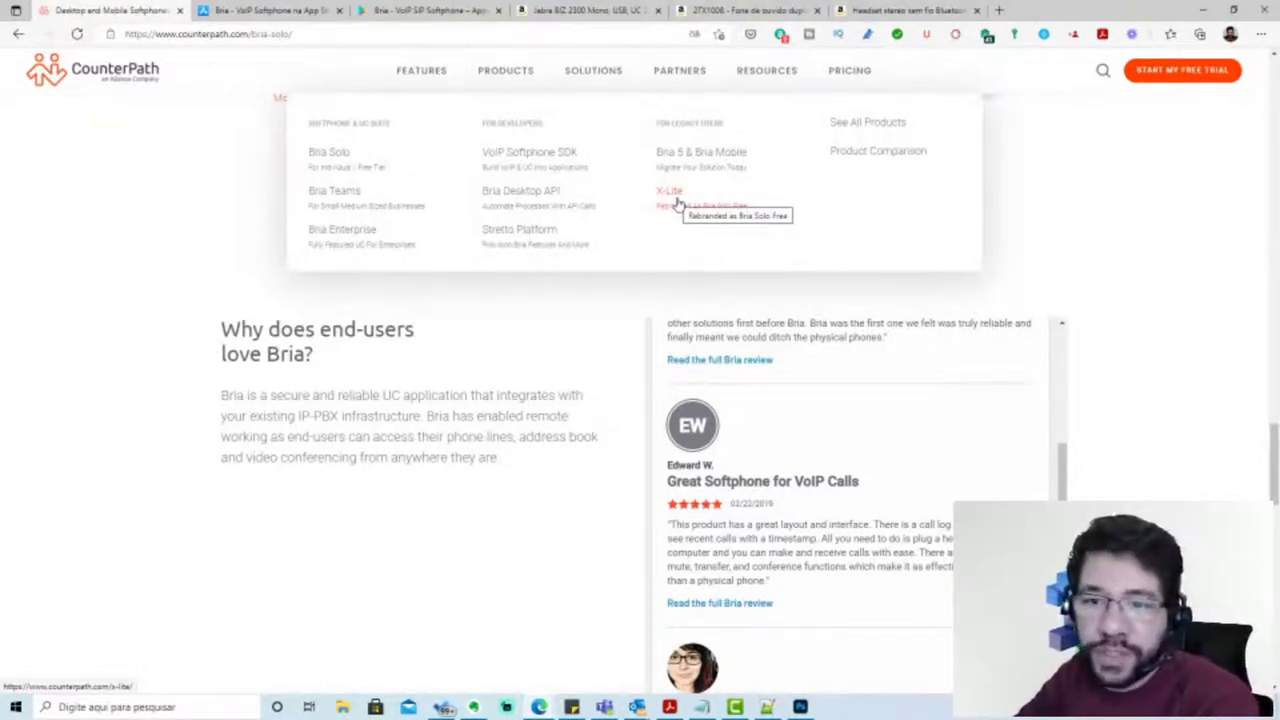
Review Bria's App Store screenshots and Google Play gallery, then minimize Edge to the desktop
click(245, 14)
scroll(920, 257, down, 2)
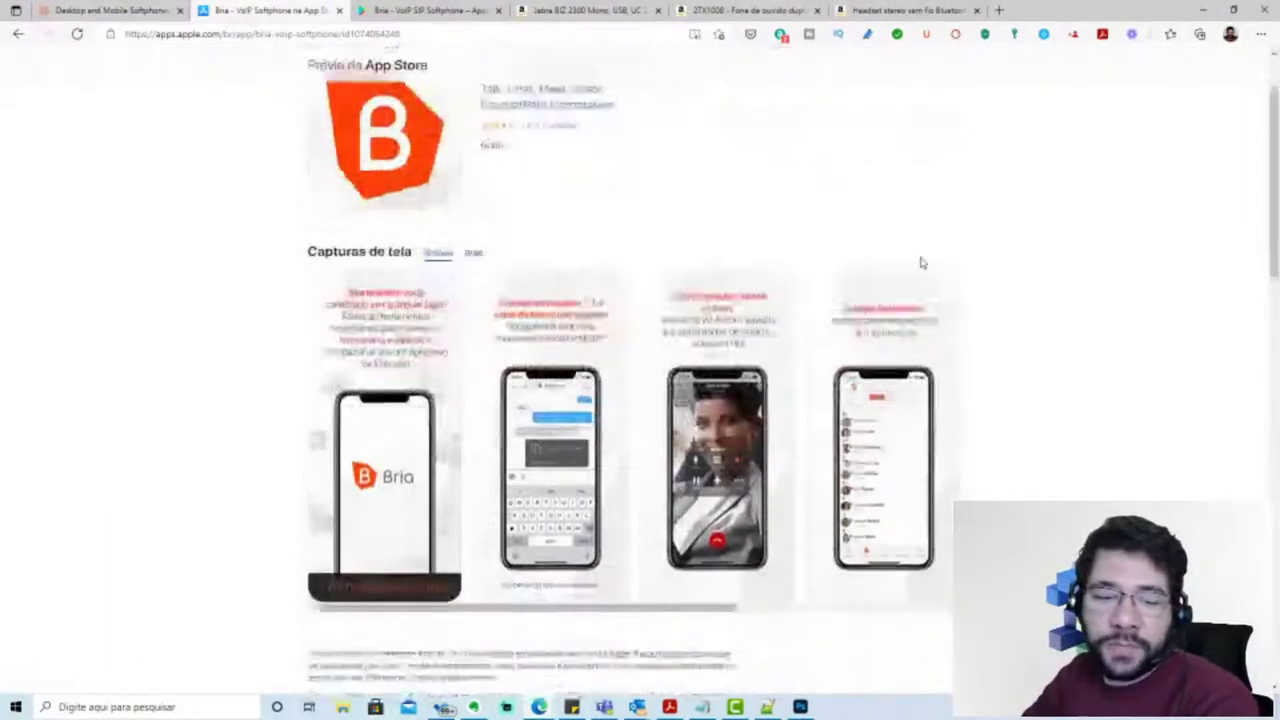
mouse_move(672, 613)
mouse_down()
mouse_move(885, 623)
mouse_move(674, 623)
mouse_up()
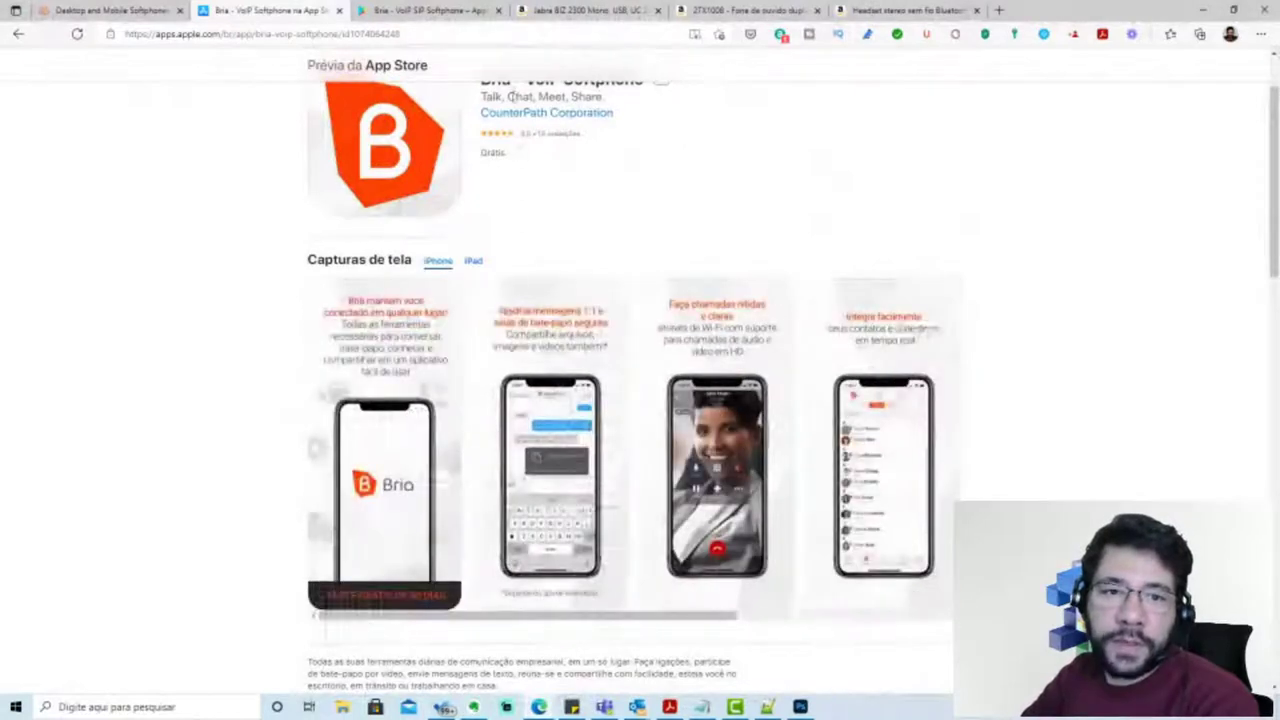
click(408, 14)
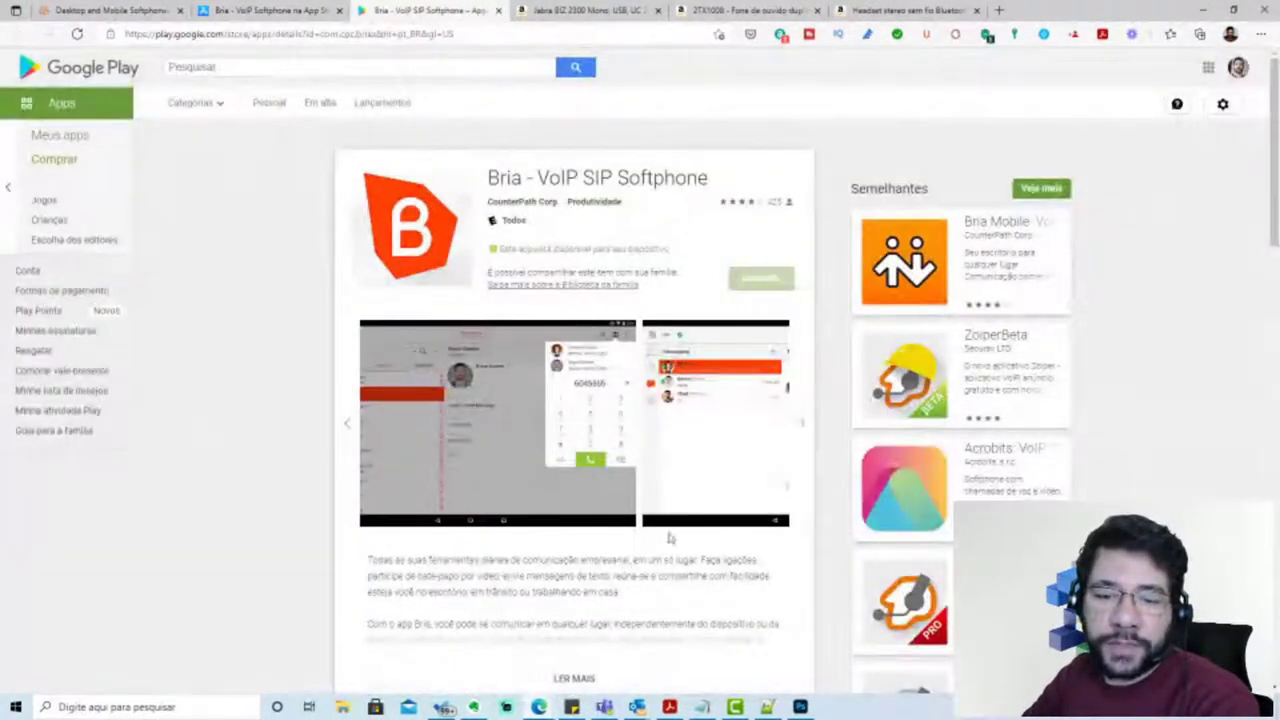
click(802, 423)
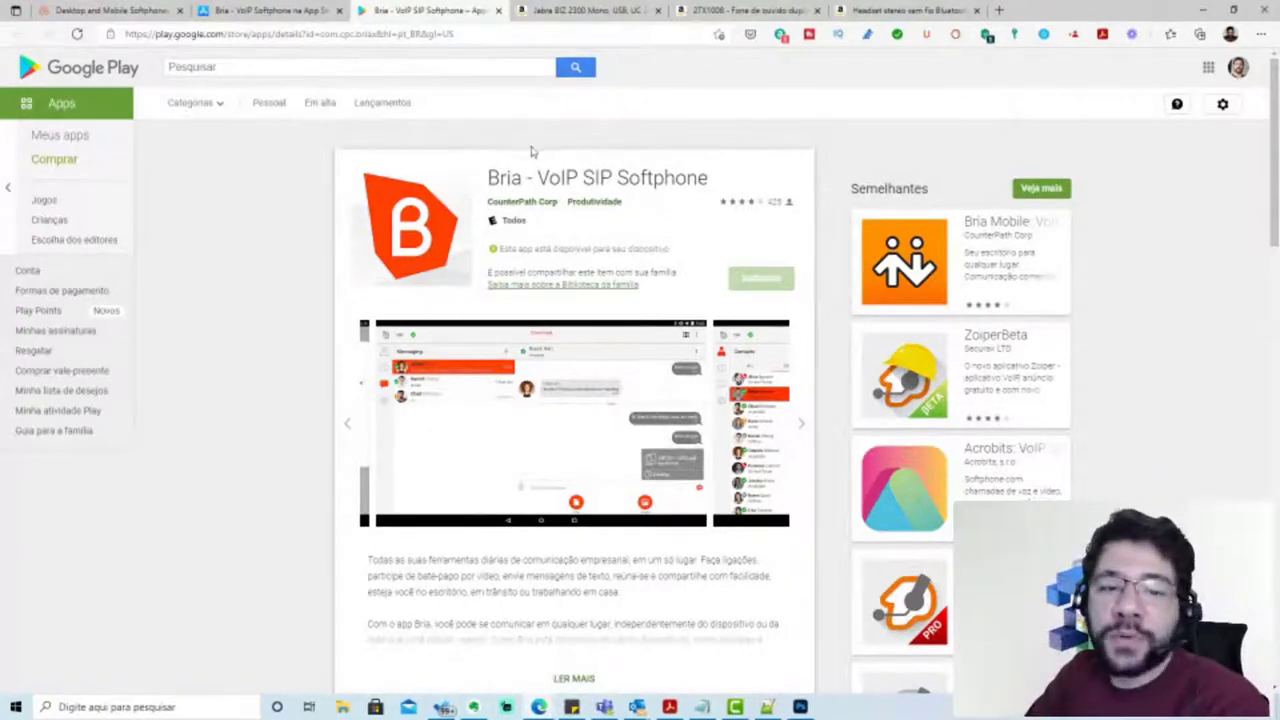
click(296, 18)
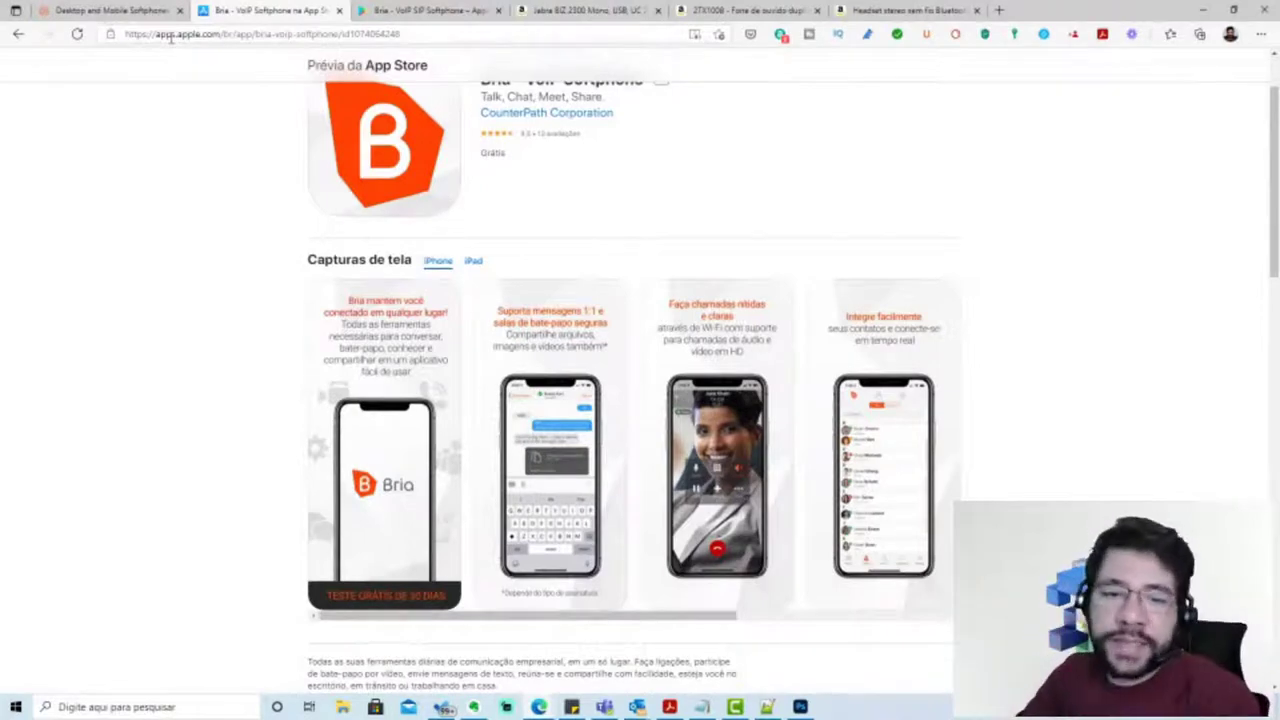
click(1203, 10)
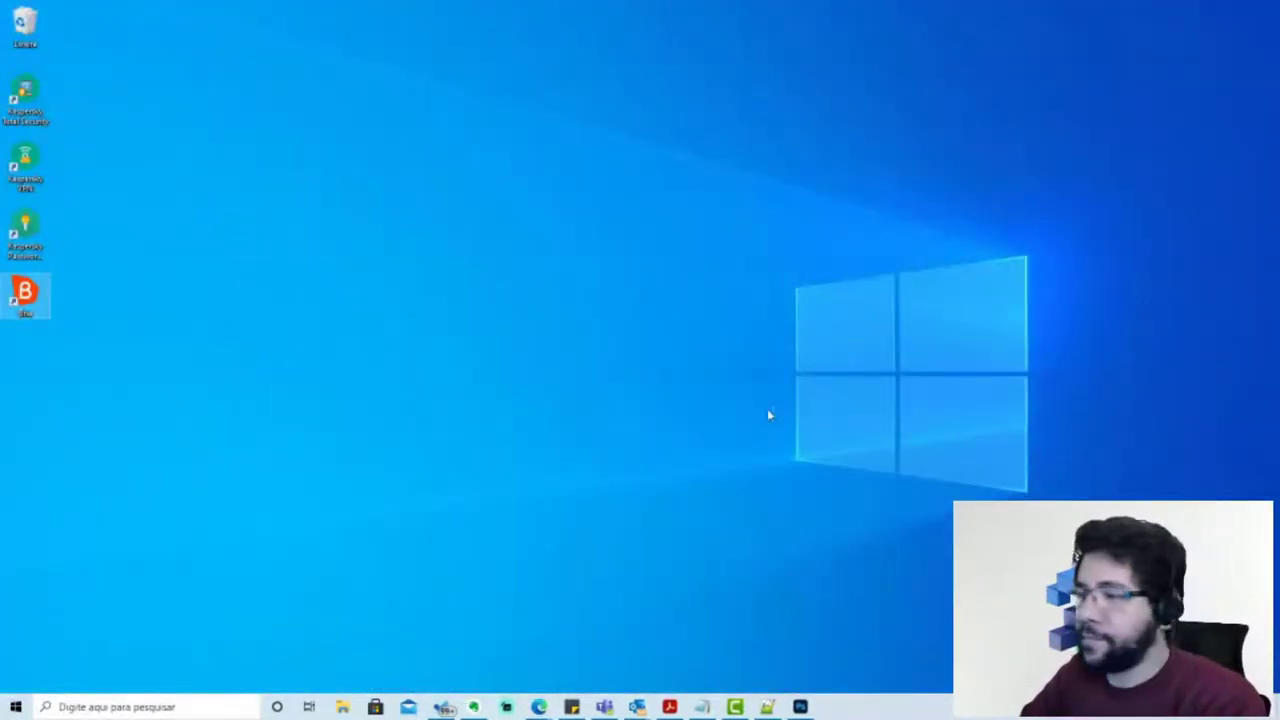
Launch Bria and sign in with automatic sign-in enabled
key(Return)
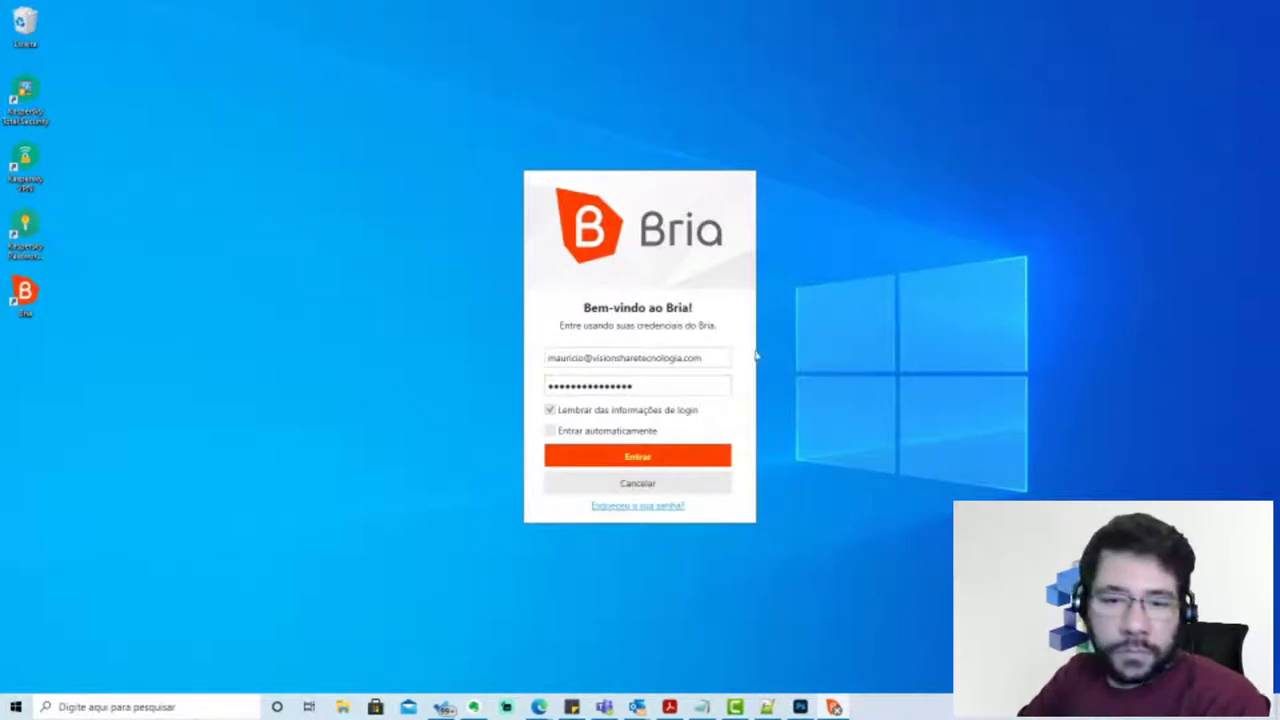
drag(722, 357, 423, 369)
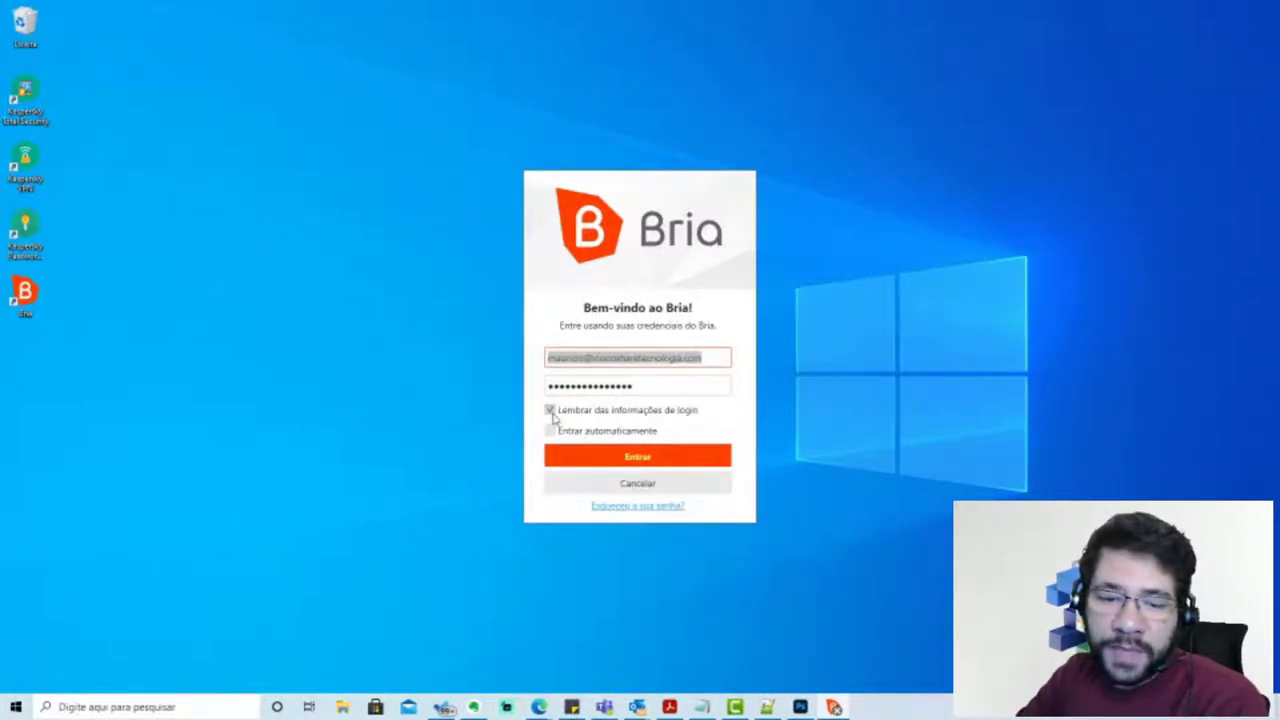
click(550, 430)
click(646, 457)
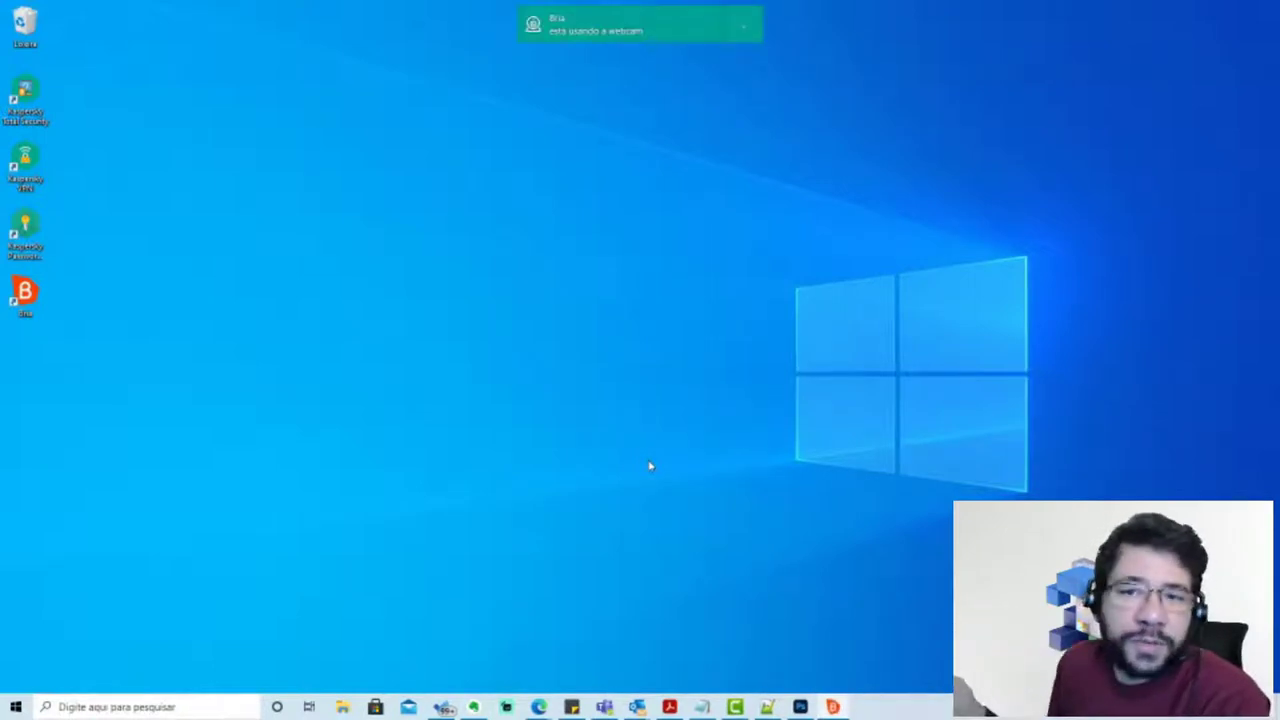
Hide the webcam-in-use notification and move the Bria window to the middle of the desktop
click(749, 41)
click(751, 52)
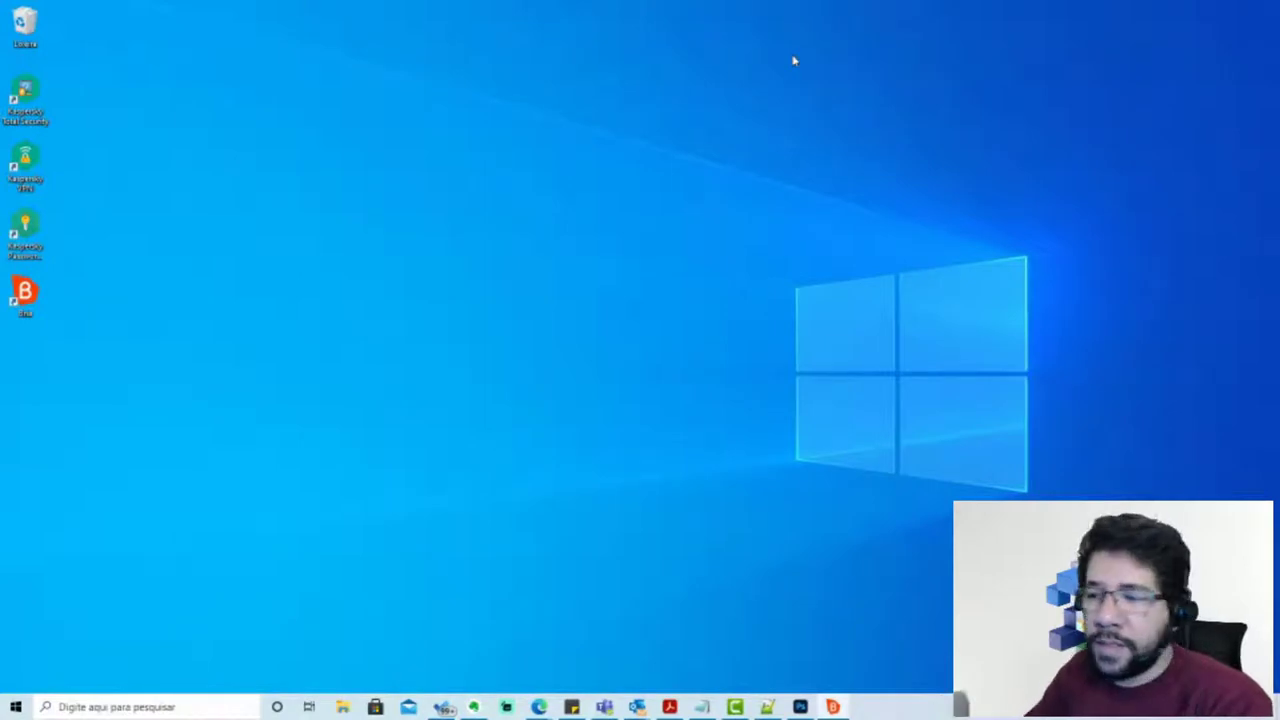
drag(1182, 267, 405, 183)
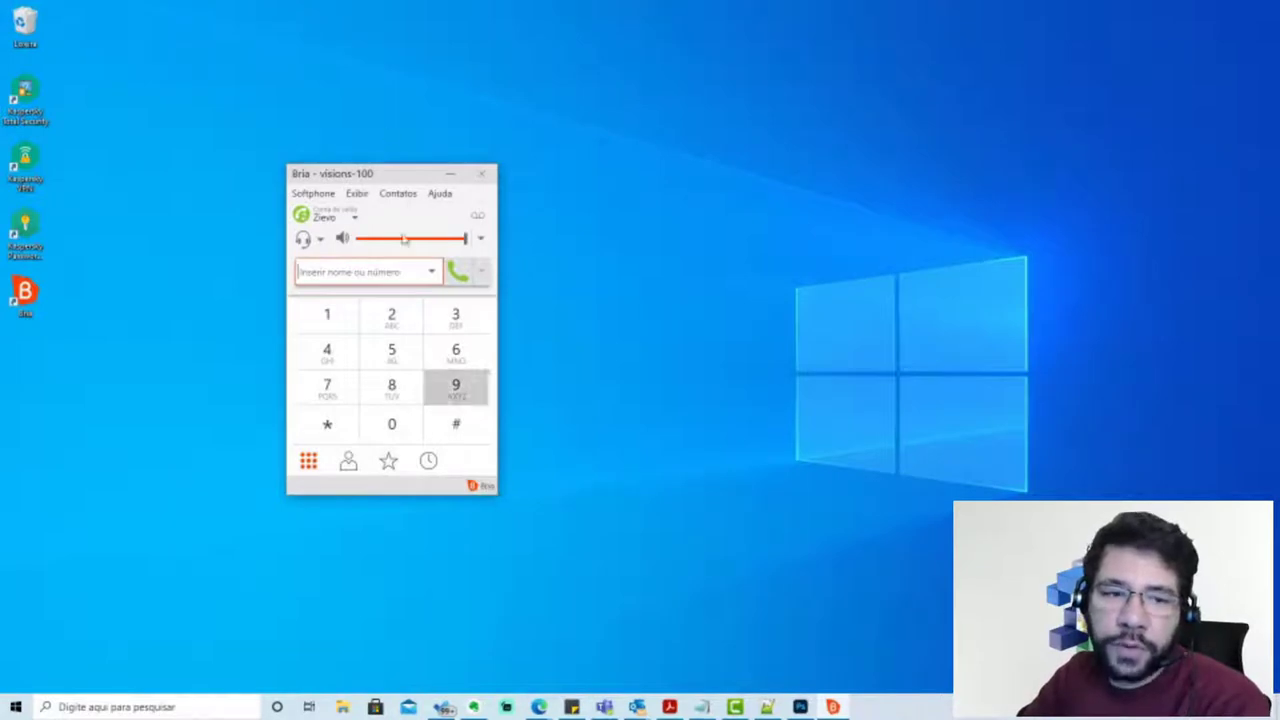
drag(405, 183, 636, 182)
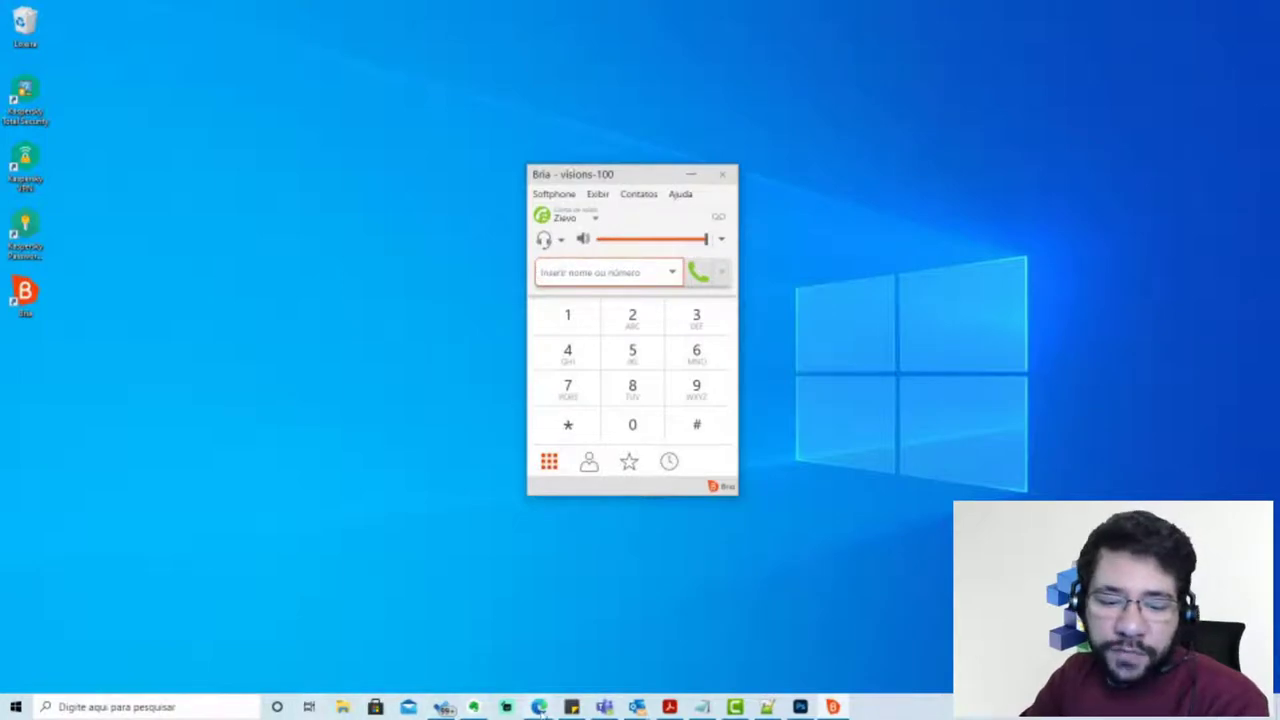
From Edge's CounterPath tab, log into the Bria Solo portal and highlight the sip20.pabxsip.com.br voice account
mouse_move(538, 707)
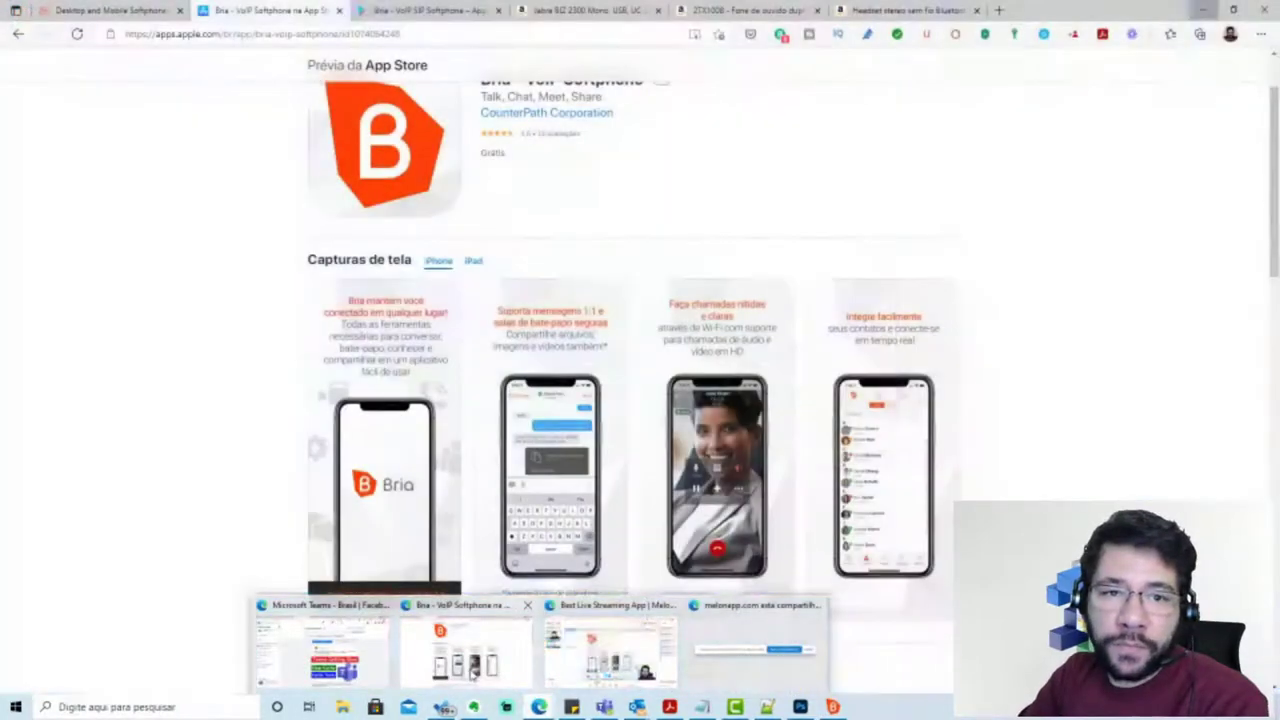
click(466, 650)
click(117, 12)
scroll(1135, 260, up, 15)
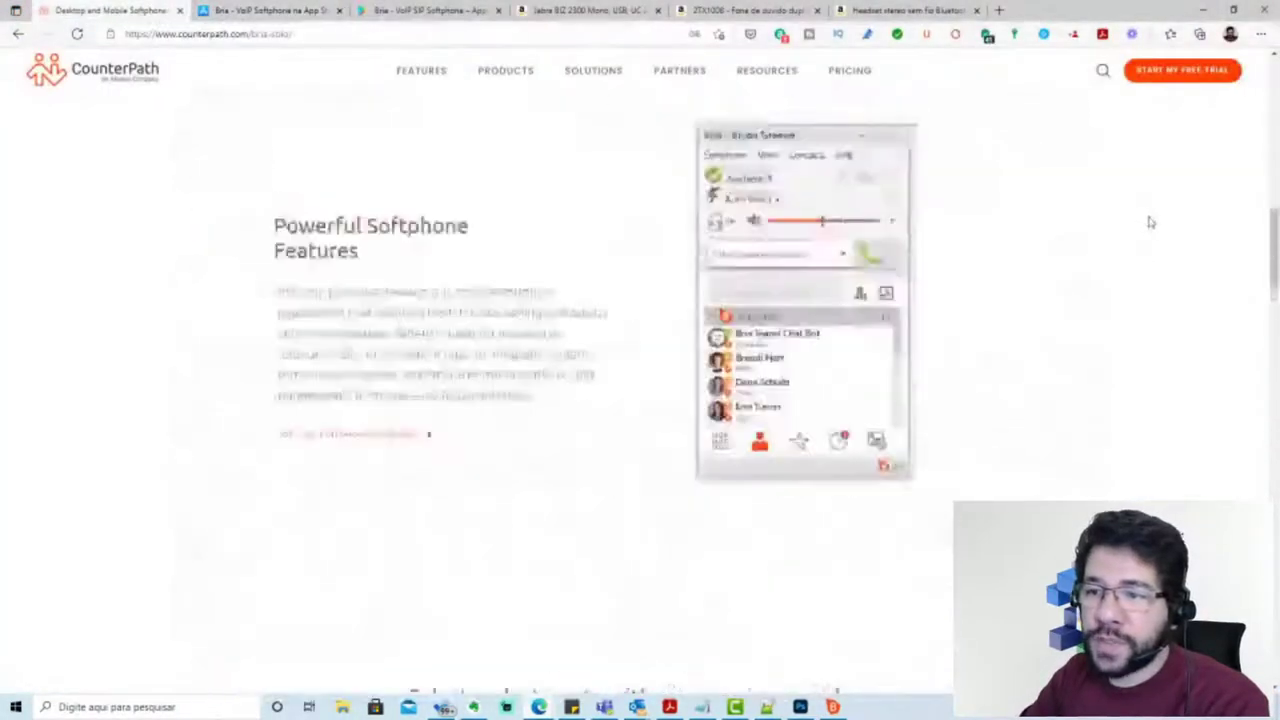
mouse_move(1213, 62)
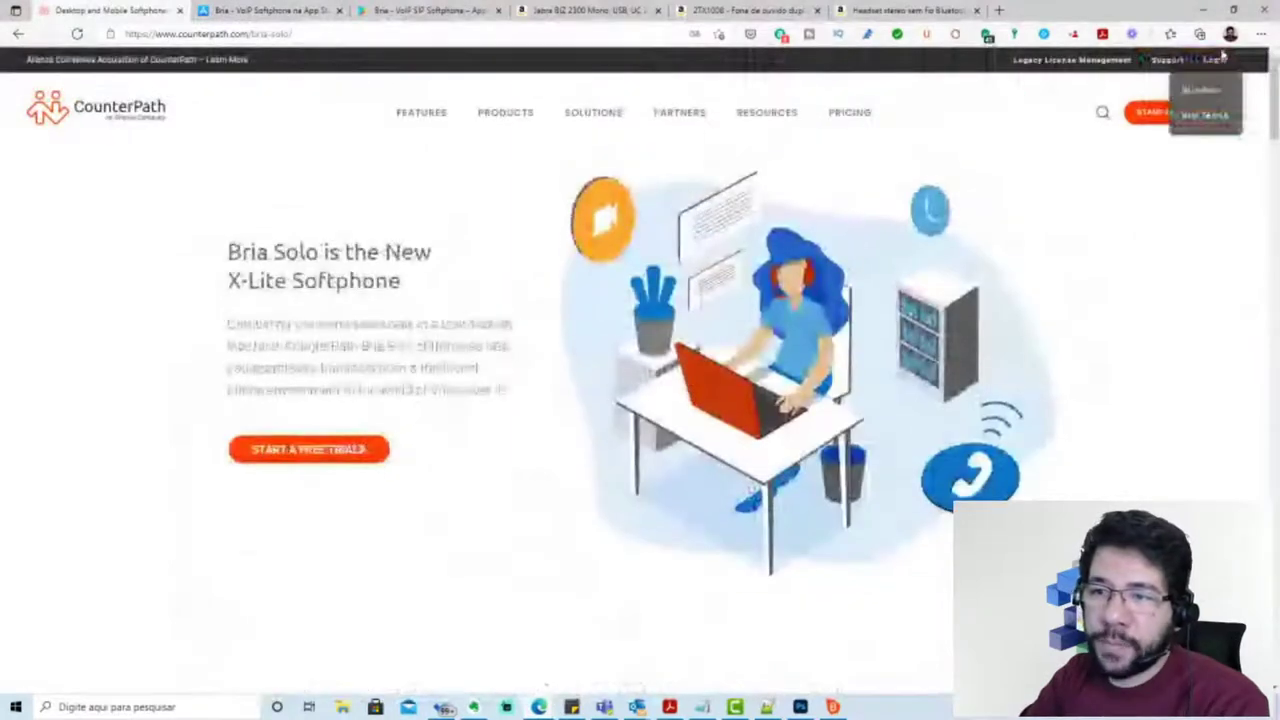
click(1204, 100)
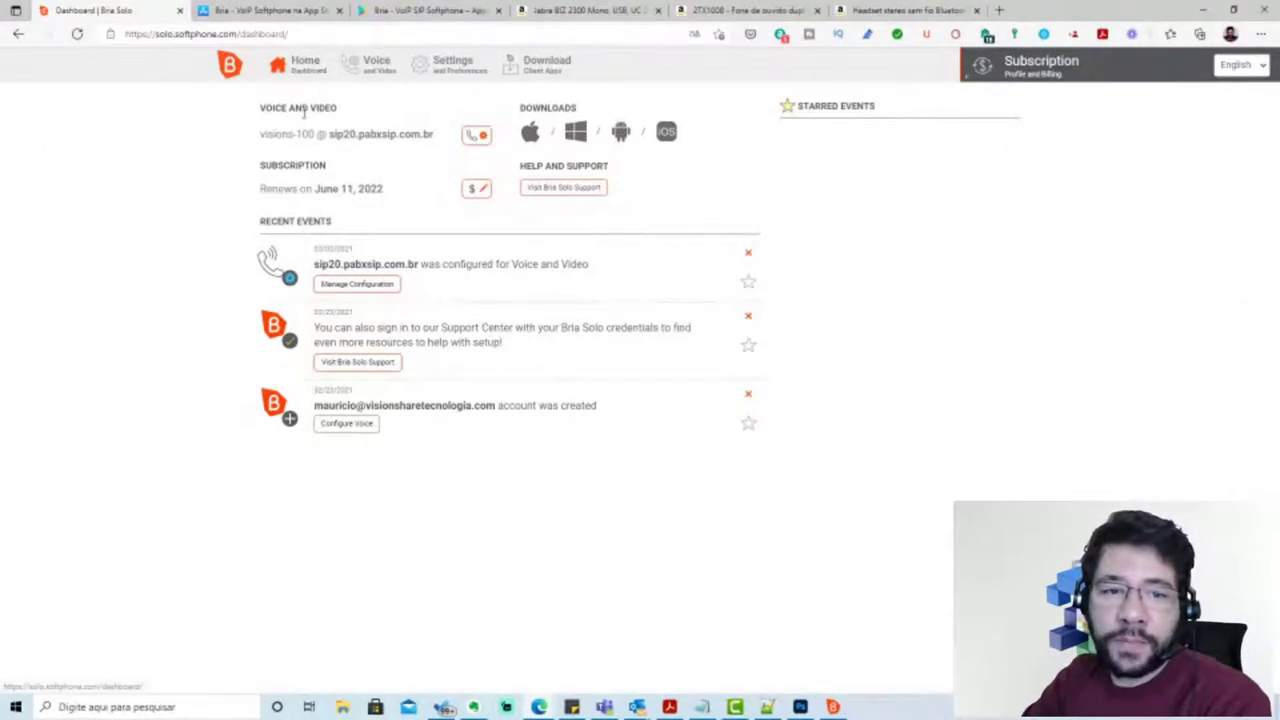
drag(261, 134, 432, 134)
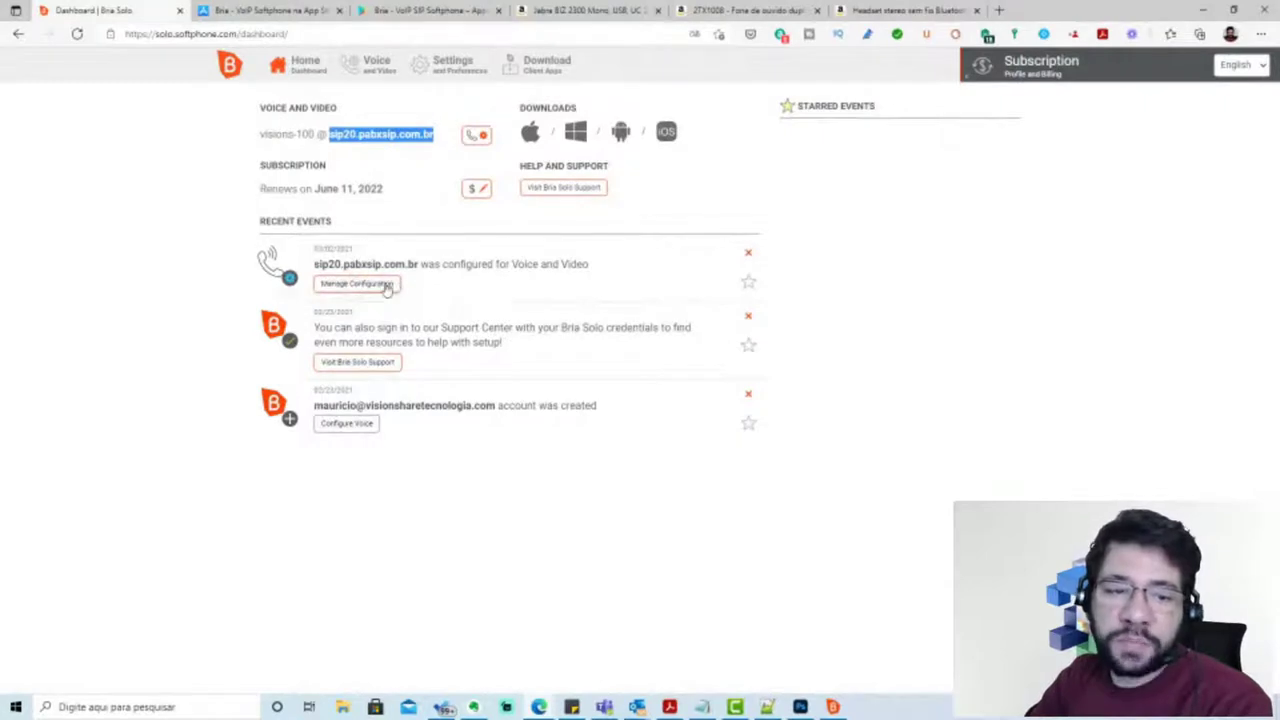
In the voice configuration, replace the Call Display value with the user's full name
click(387, 287)
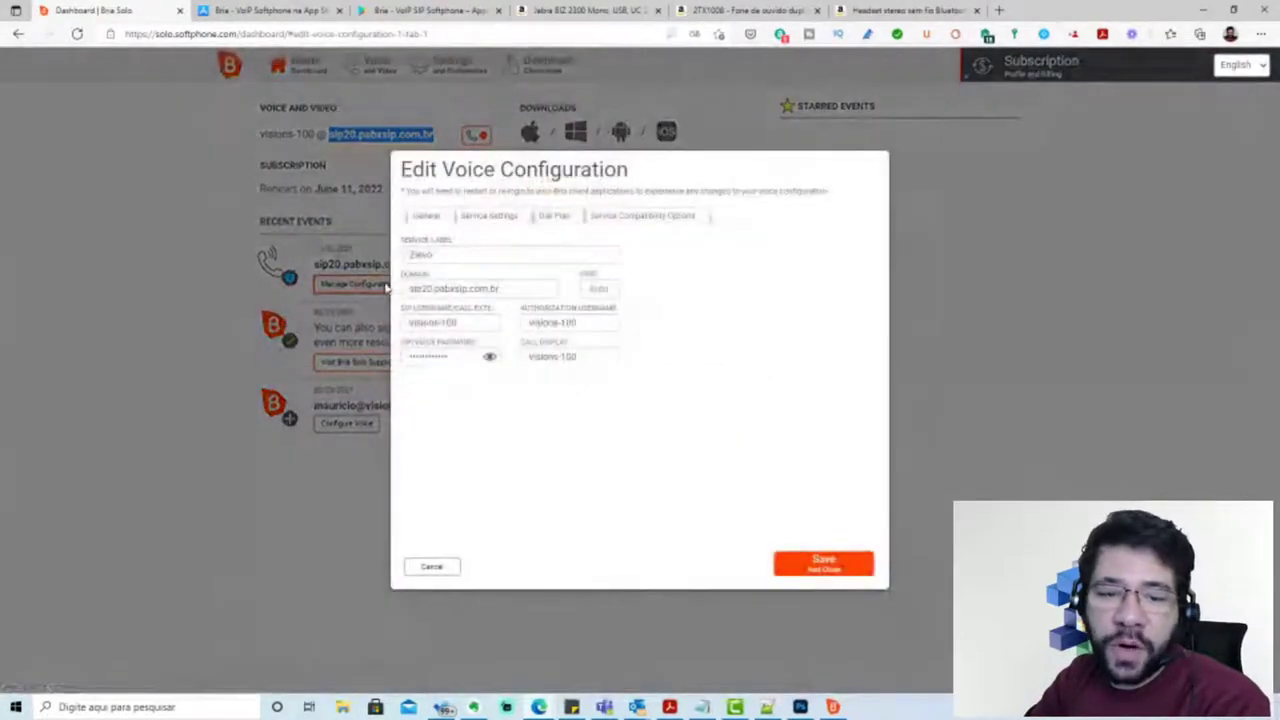
triple_click(514, 288)
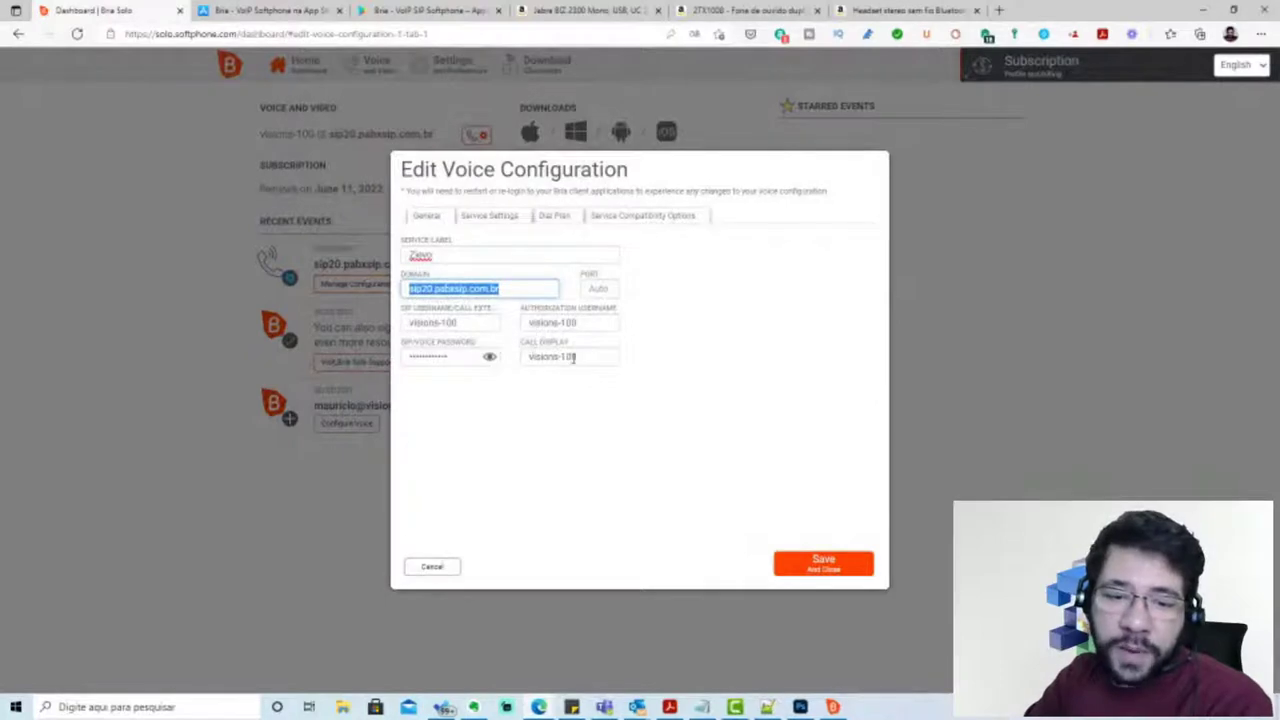
drag(574, 357, 486, 357)
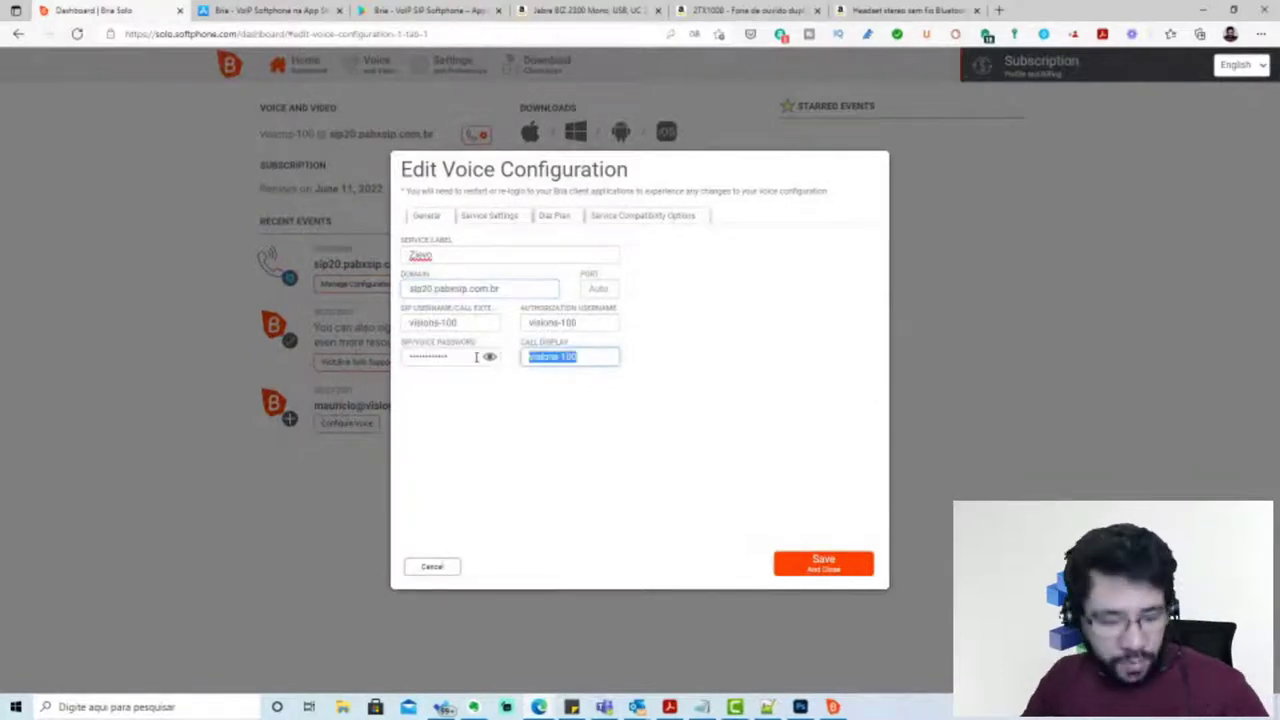
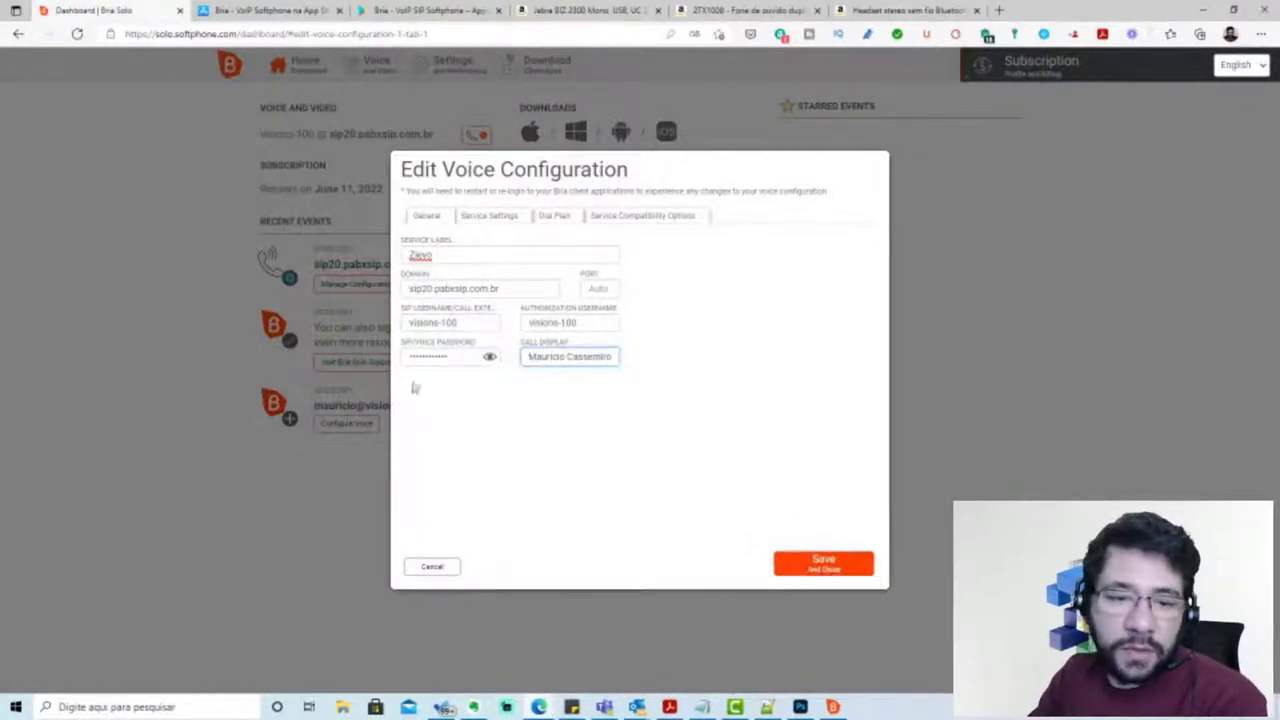
Review the Services, Dial Plan and Compatibility tabs, then save and close the configuration
click(500, 216)
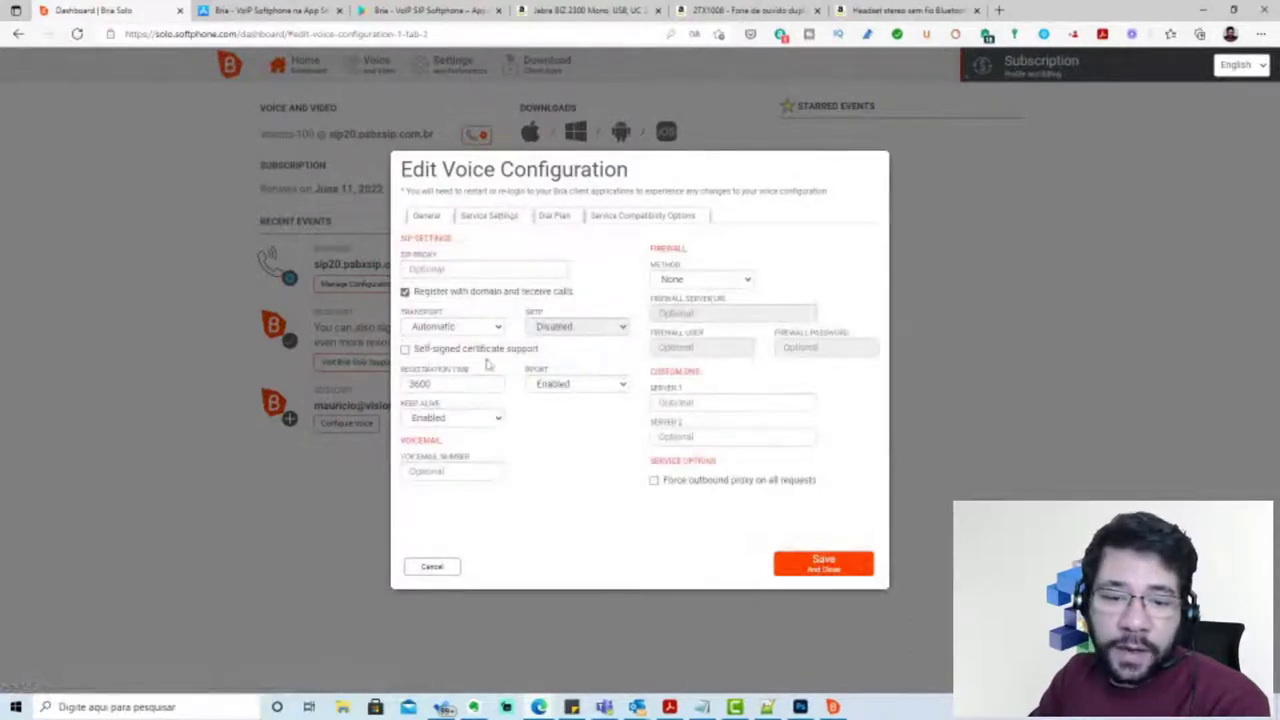
click(554, 216)
click(630, 218)
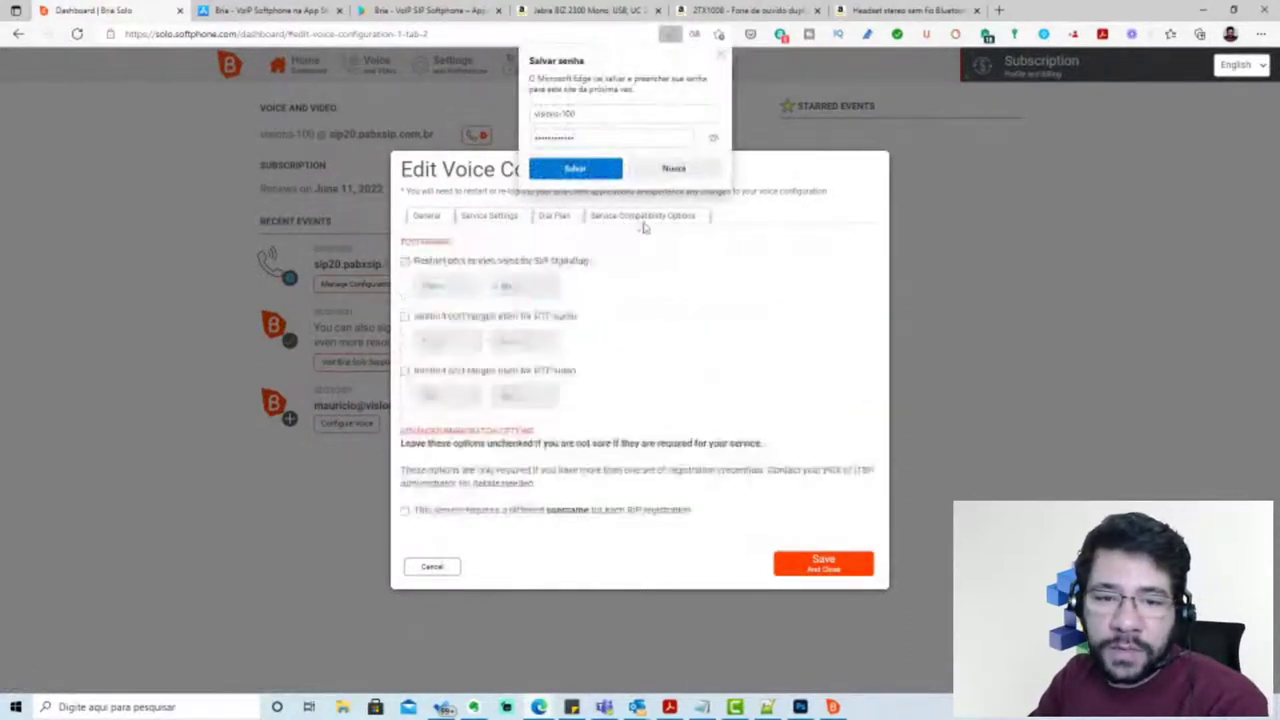
click(436, 220)
click(838, 570)
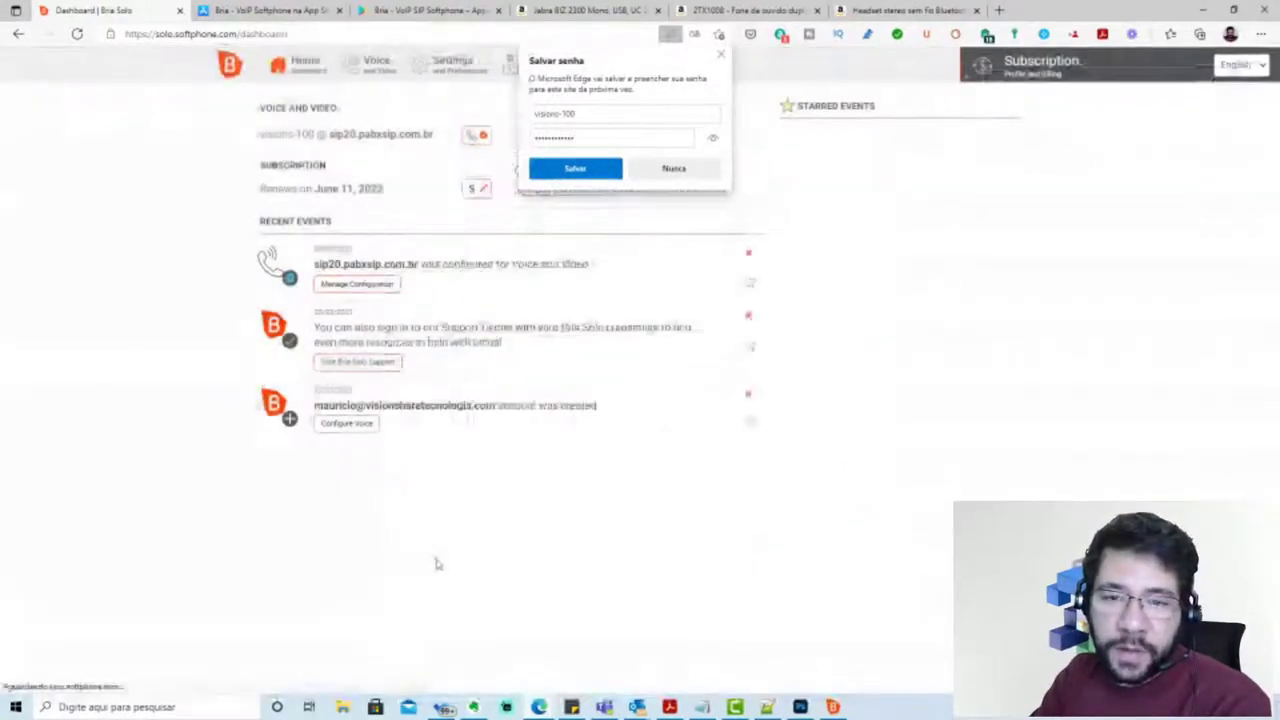
Move Bria aside, close Edge's password prompt, and go from Voice to Settings and Preferences
drag(605, 175, 877, 127)
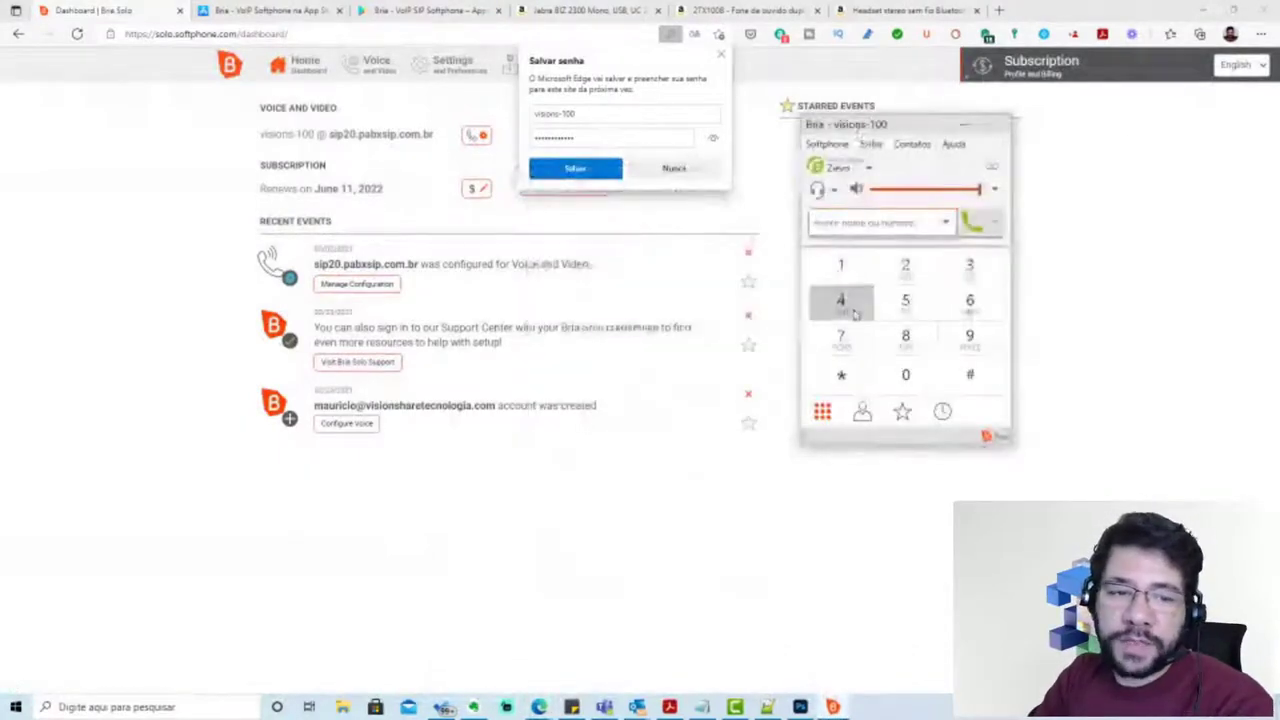
click(718, 60)
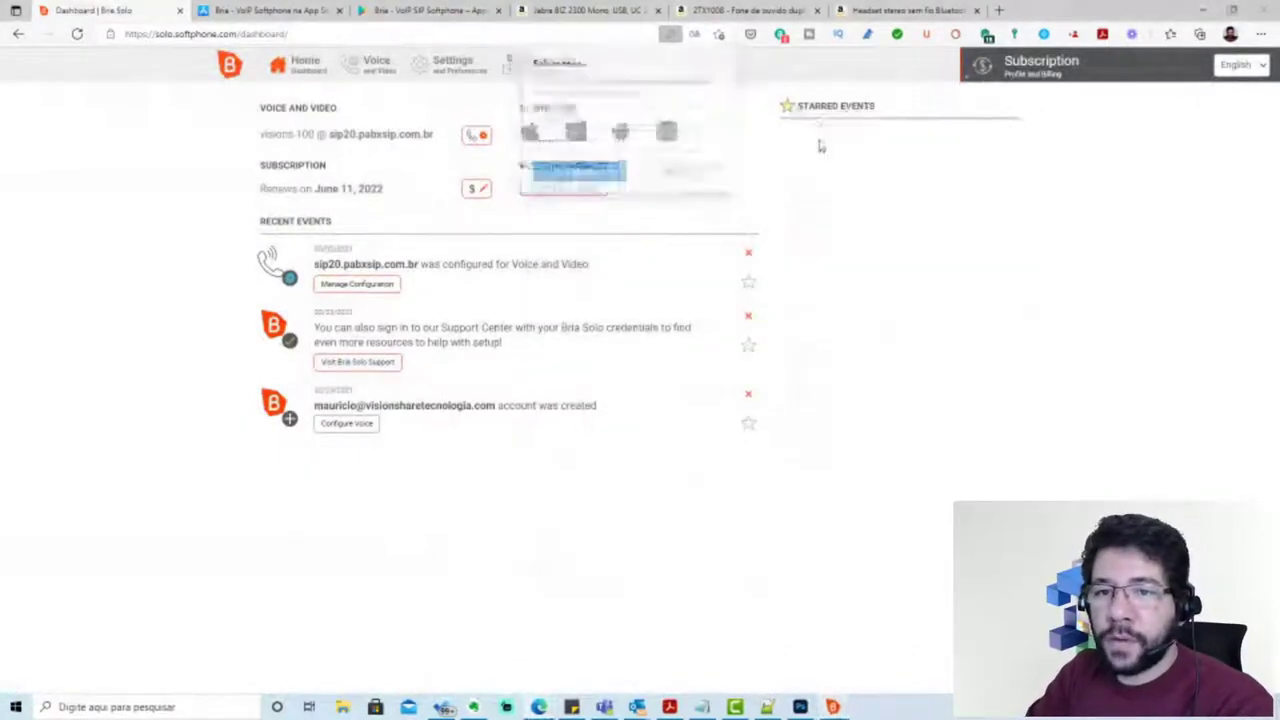
click(371, 87)
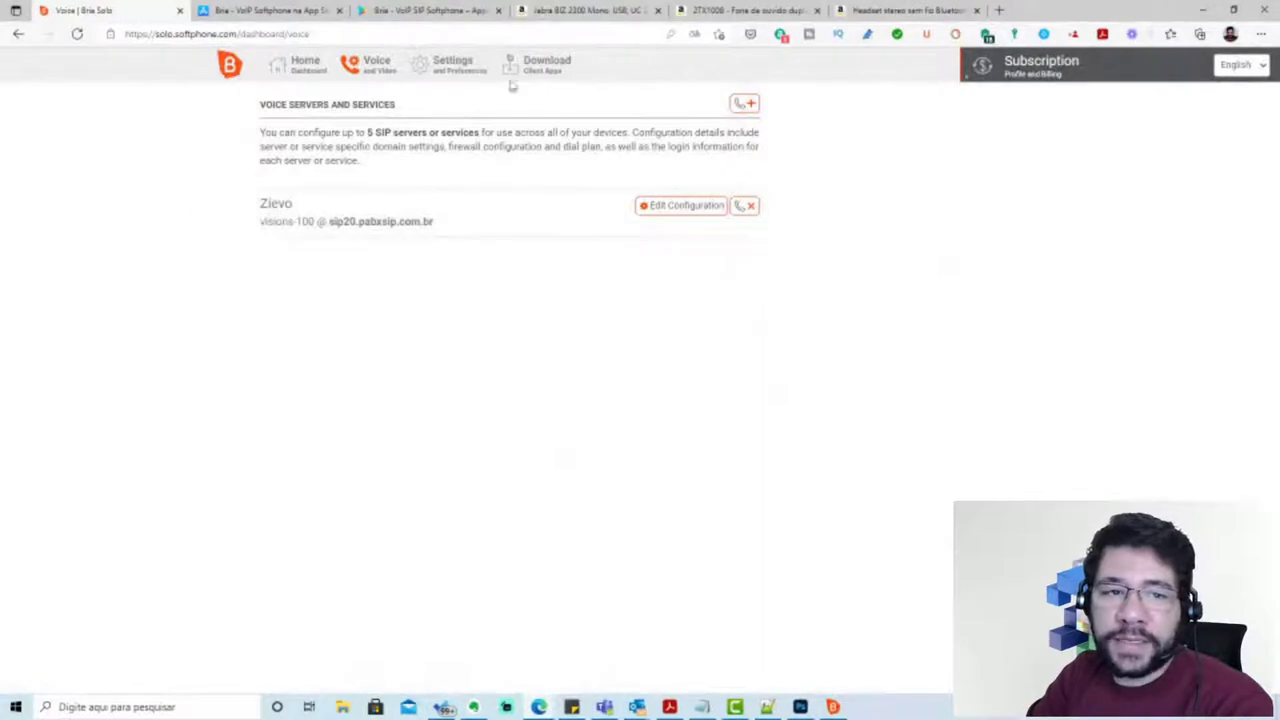
click(455, 63)
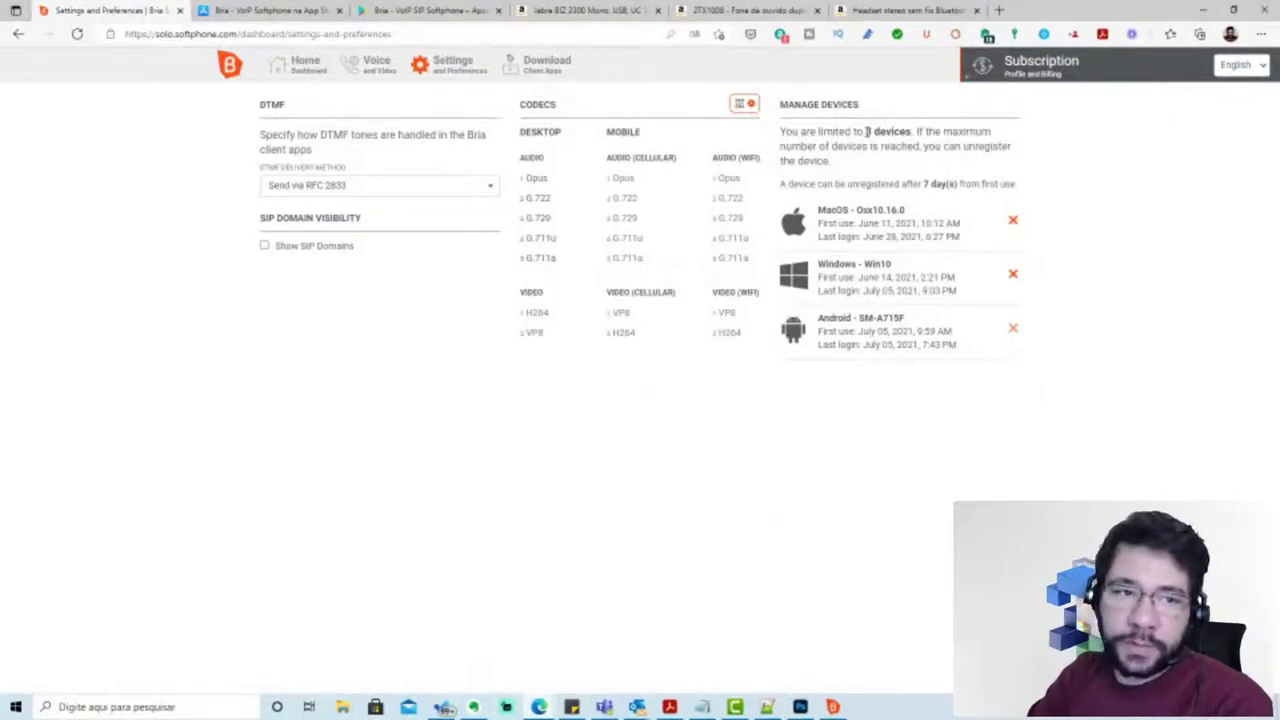
Highlight the 3 devices limit and move the Bria softphone window to the left-centre
drag(866, 131, 913, 132)
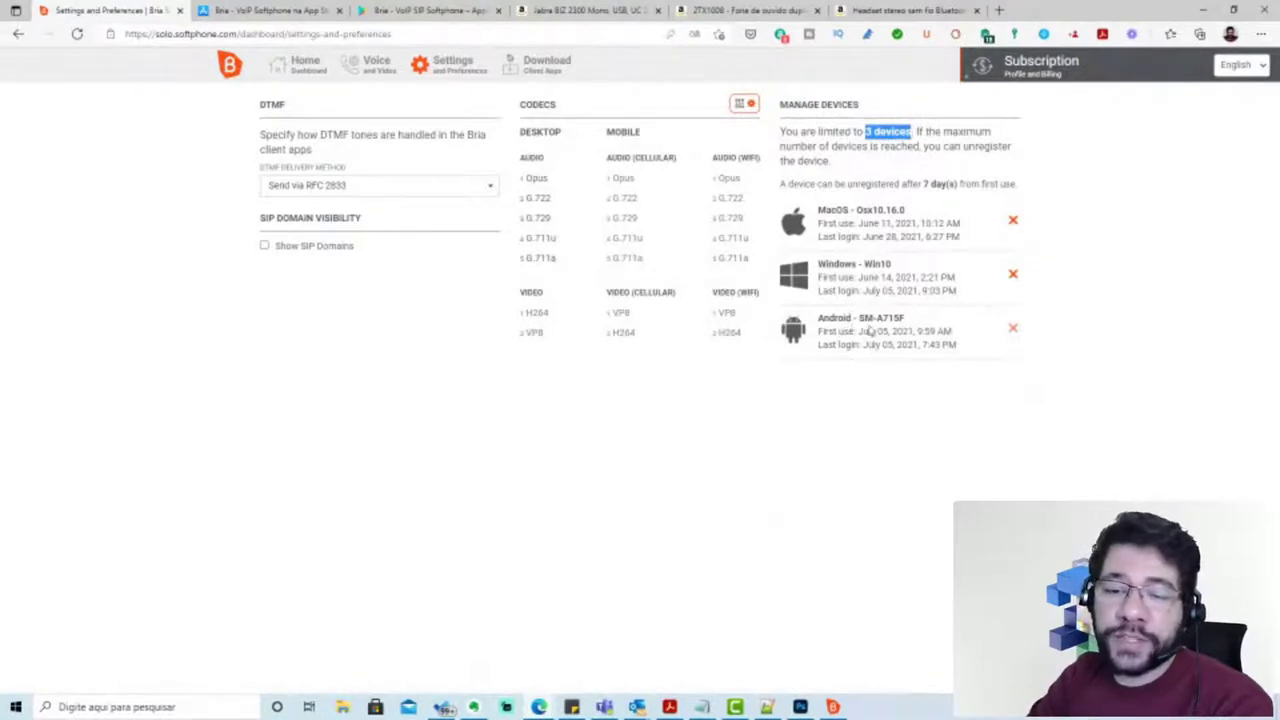
click(832, 707)
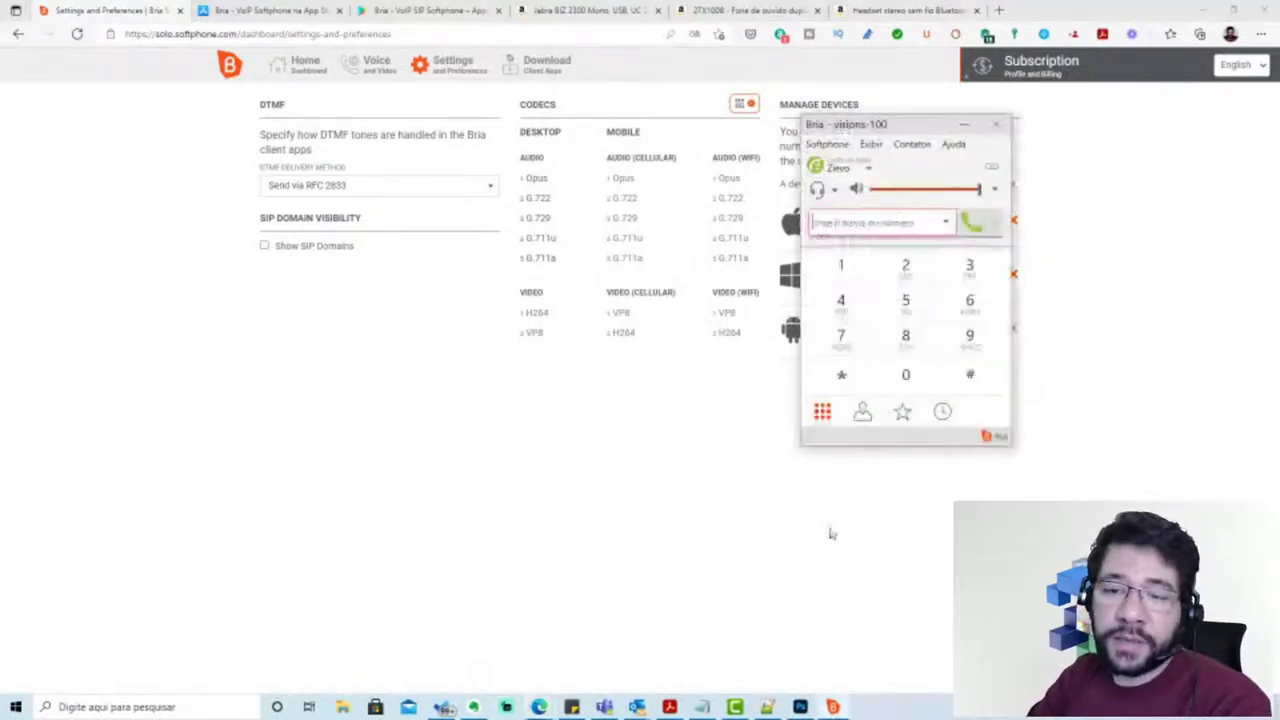
drag(900, 127, 500, 173)
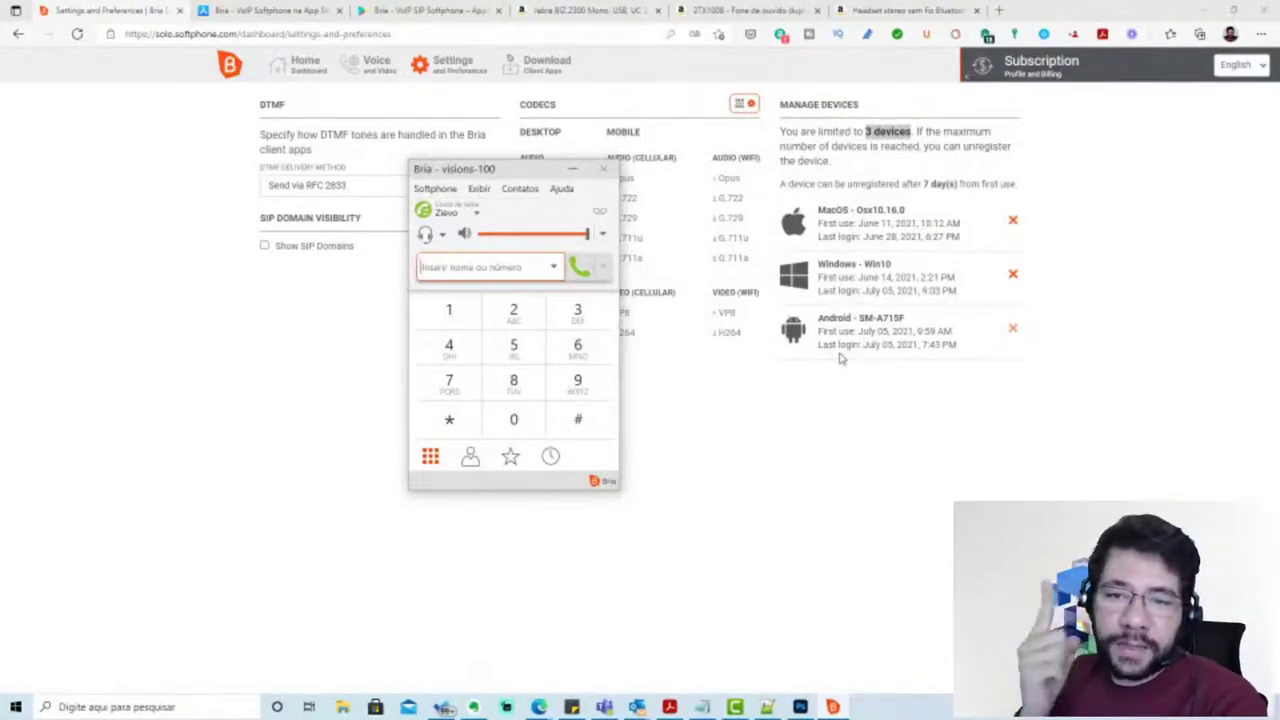
click(519, 75)
Open the portal's Download page and highlight a supported macOS version name
click(519, 75)
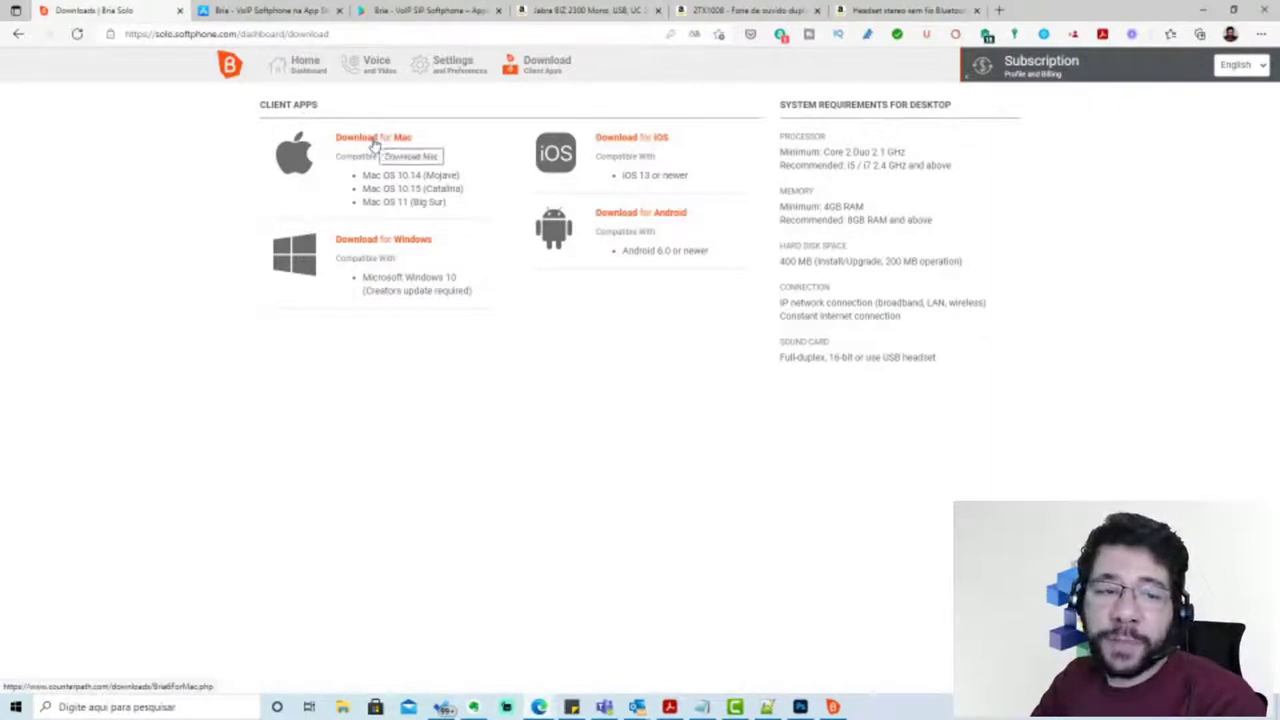
drag(426, 174, 442, 203)
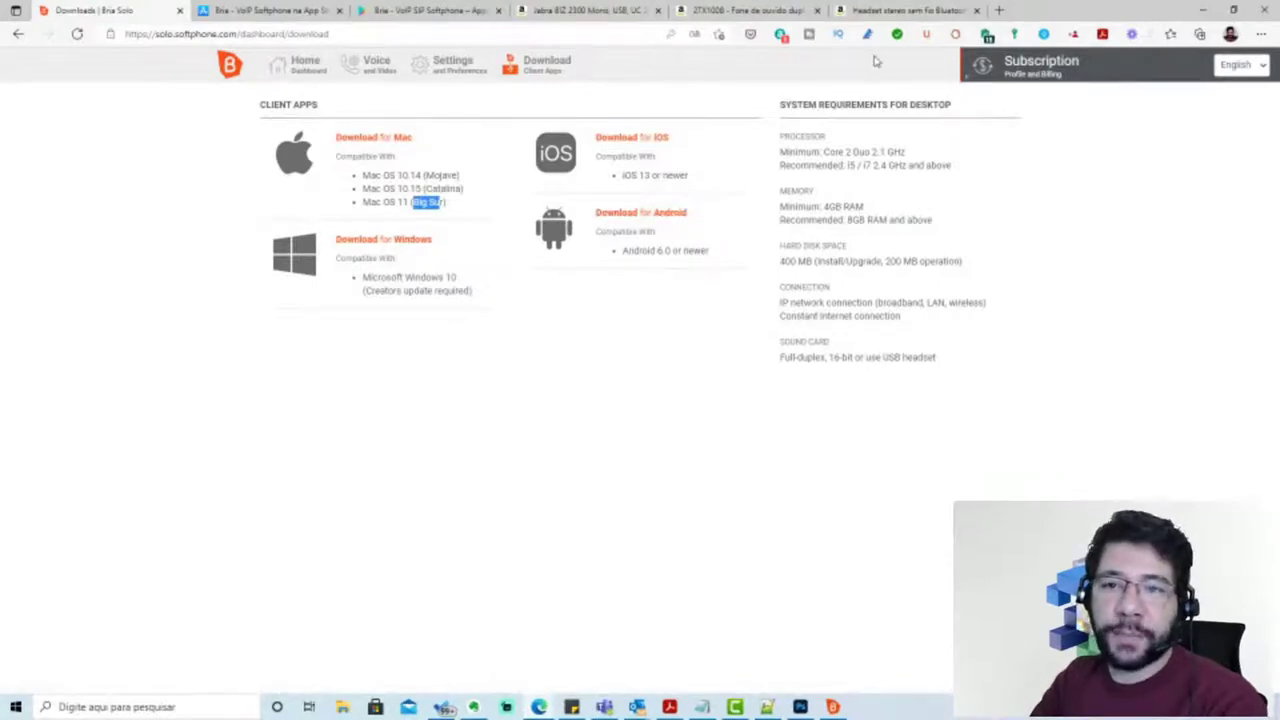
Look through the App Store, Google Play and Amazon headset tabs, then open a new tab
click(283, 12)
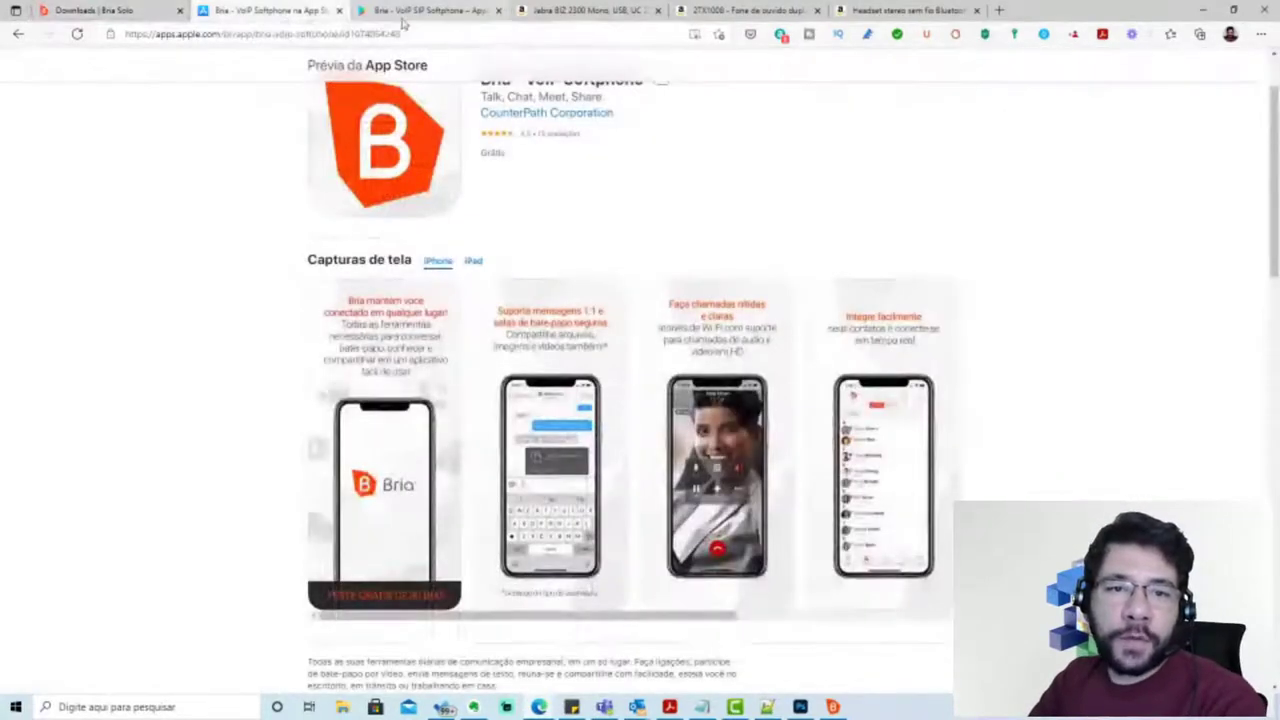
click(430, 10)
click(588, 10)
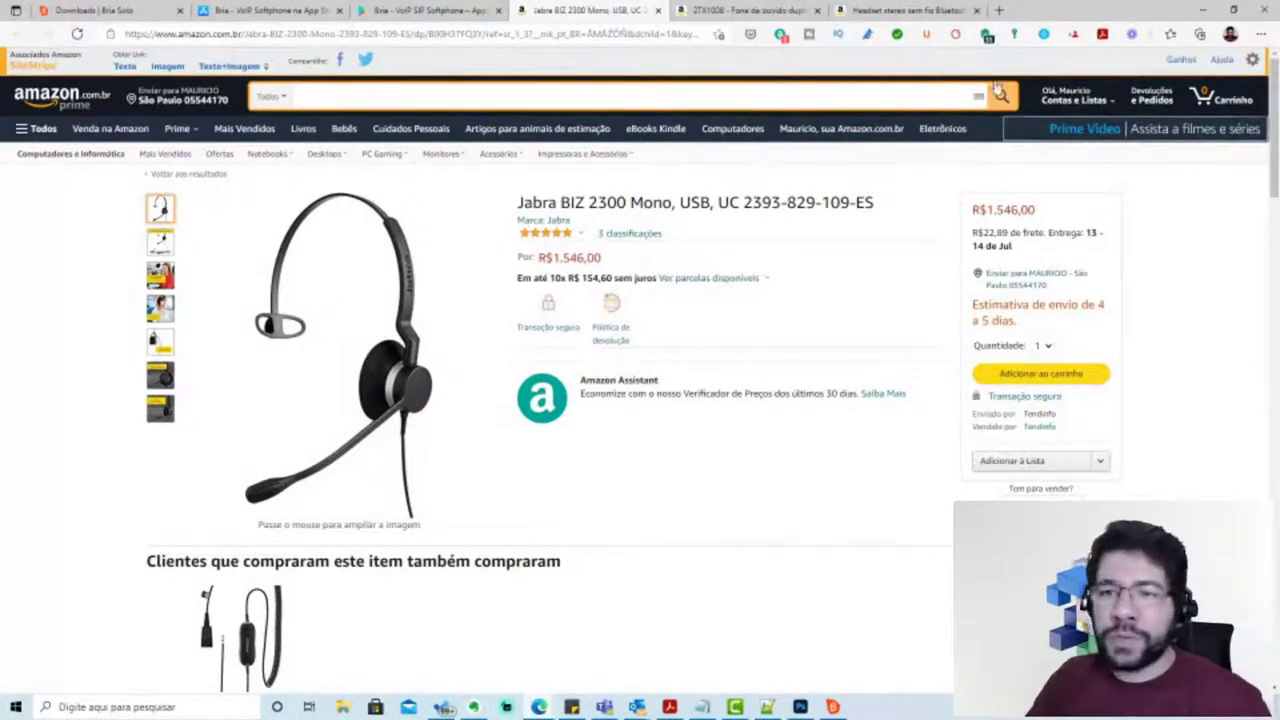
click(998, 10)
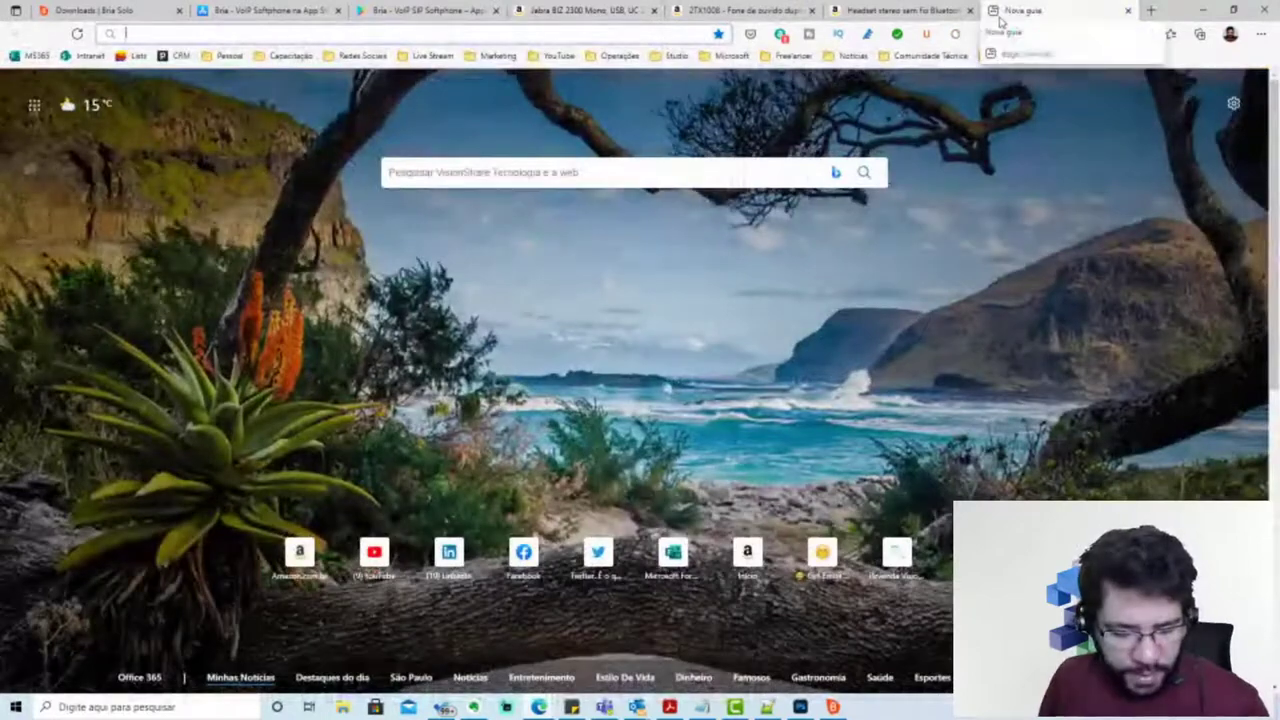
Search for 'jabra biz 2300' and open the official Jabra Biz 2300 product page
text(jabra bria)
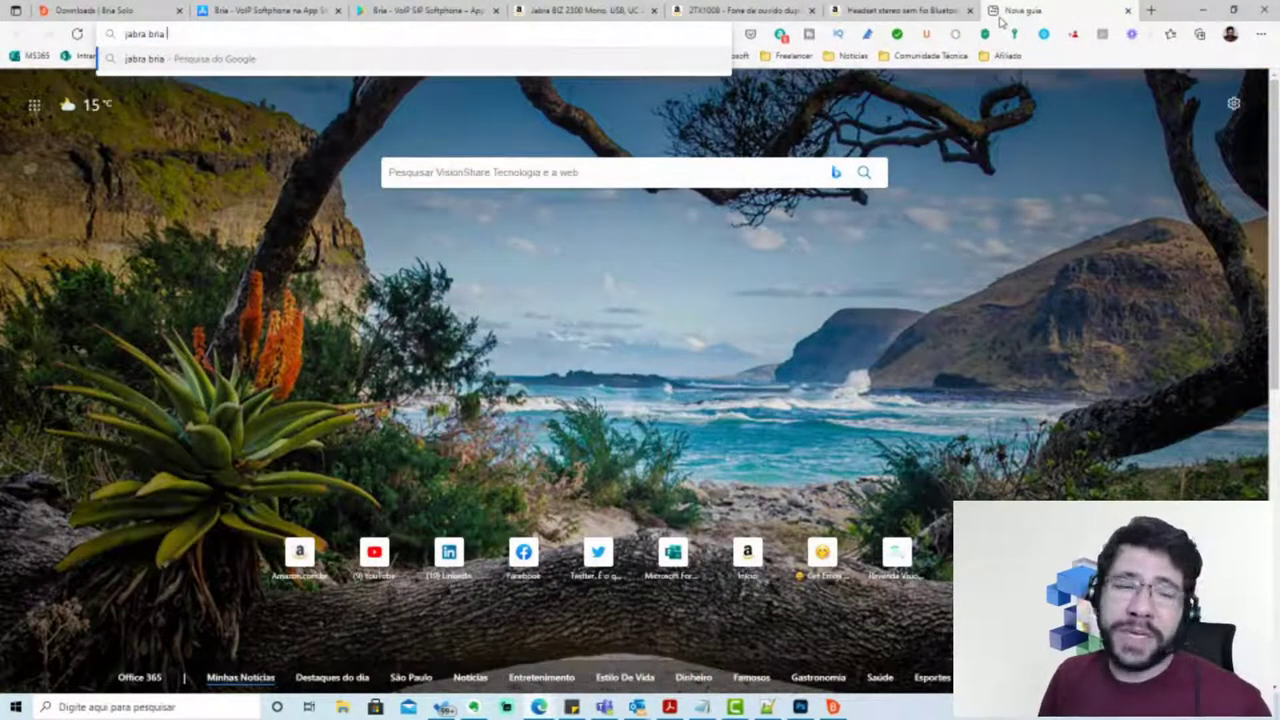
key(BackSpace)
key(BackSpace)
key(BackSpace)
key(BackSpace)
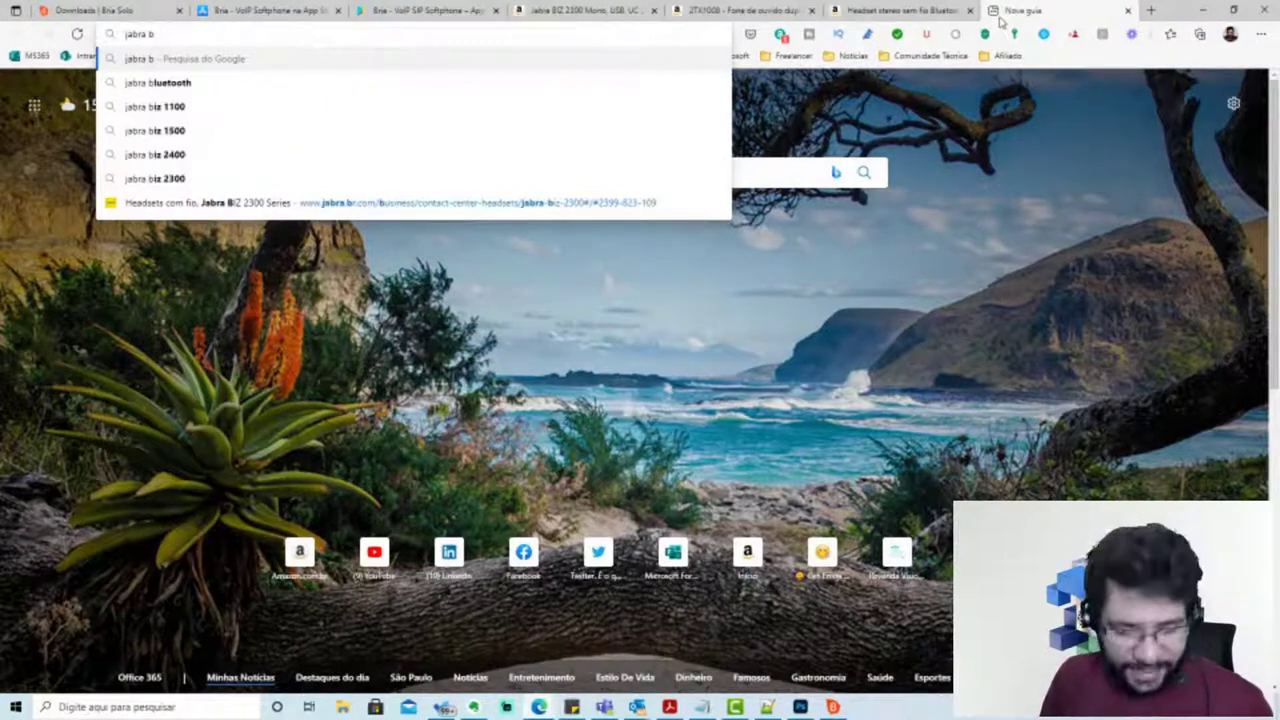
text(iz 2300)
key(Return)
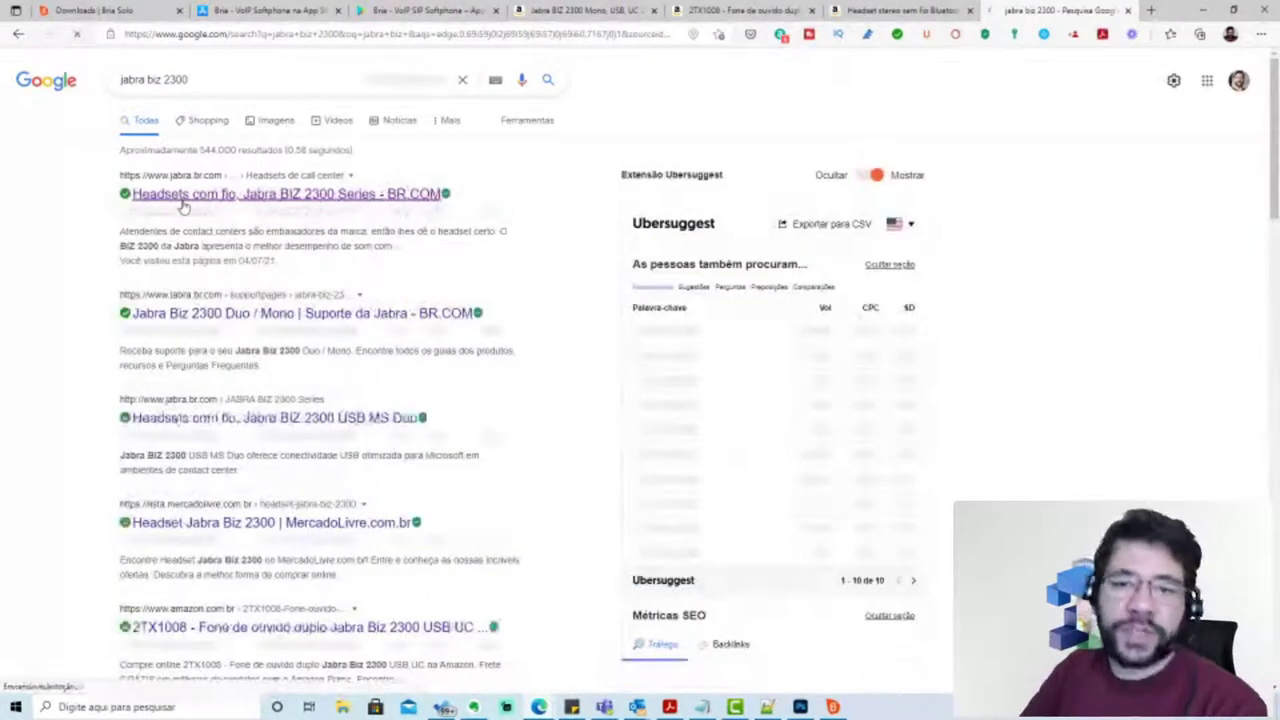
click(183, 208)
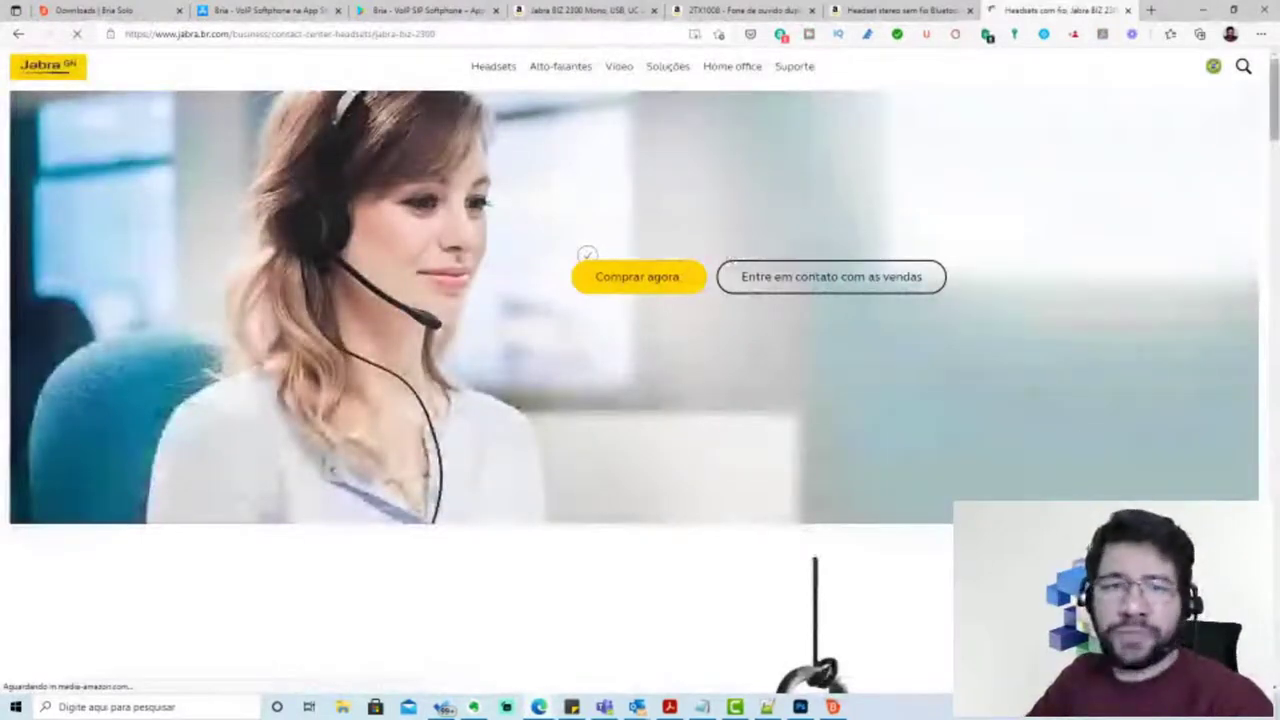
scroll(635, 300, down, 1)
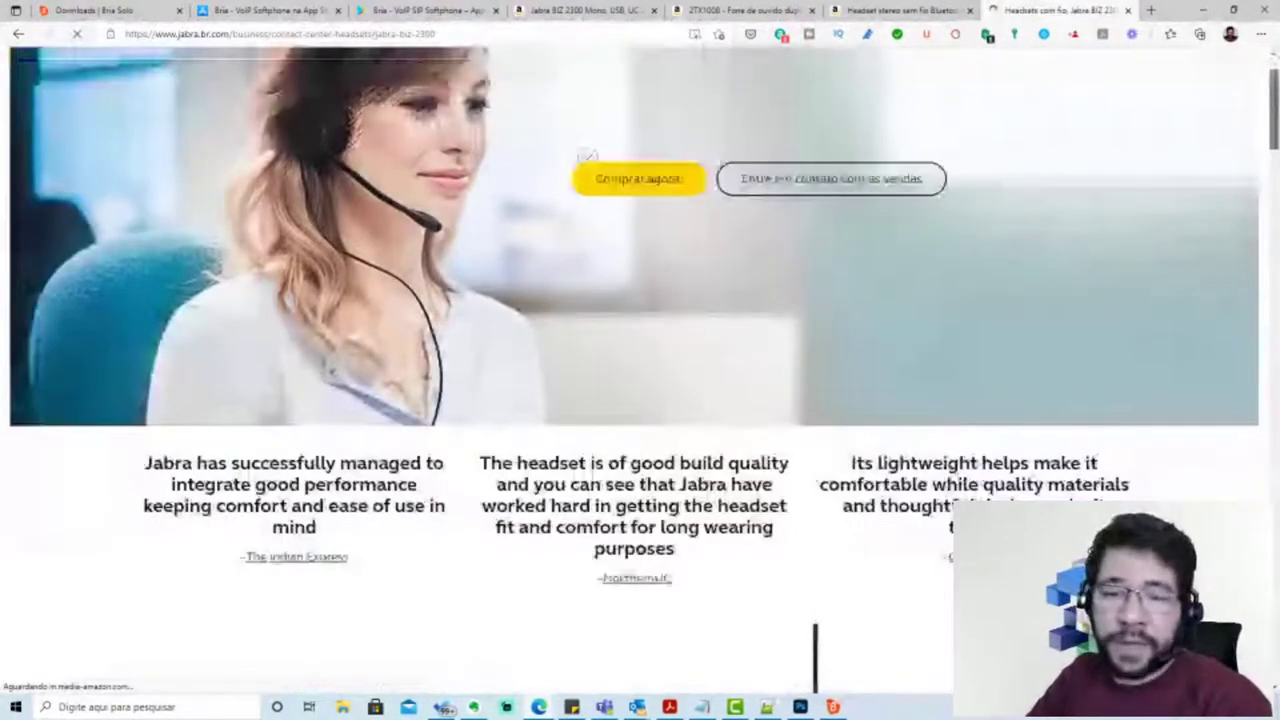
scroll(635, 380, down, 4)
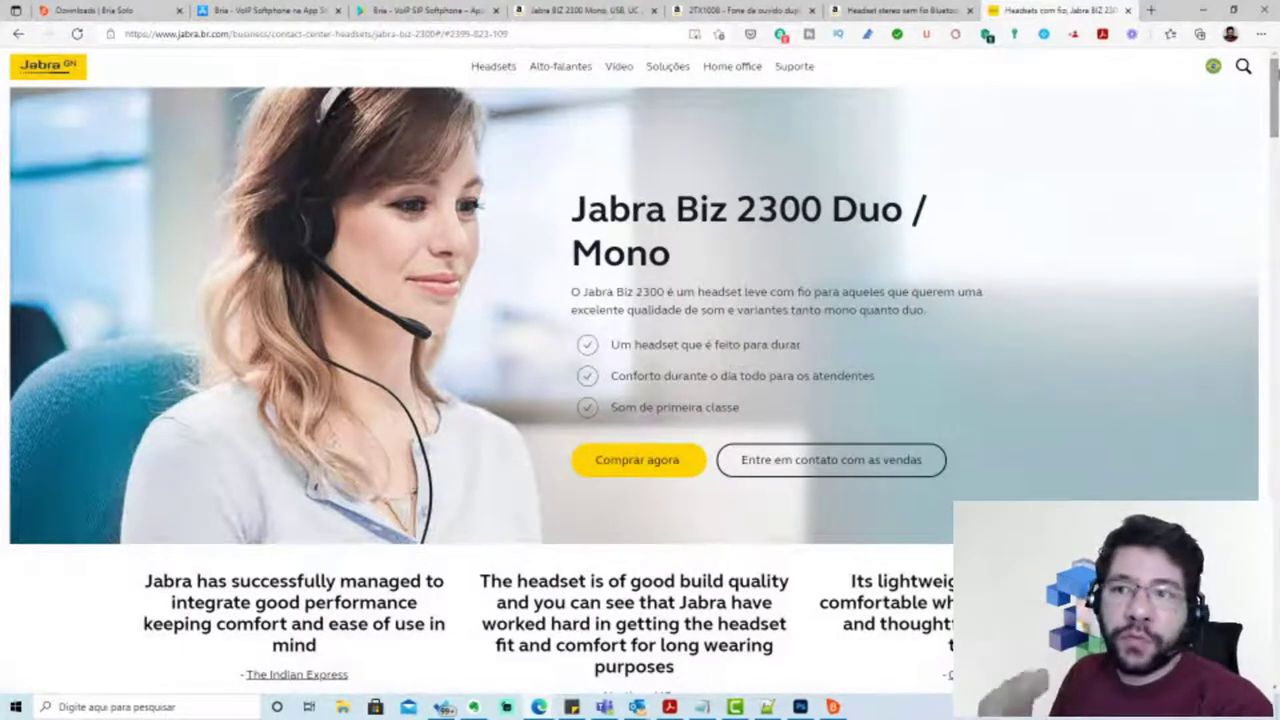
click(1152, 10)
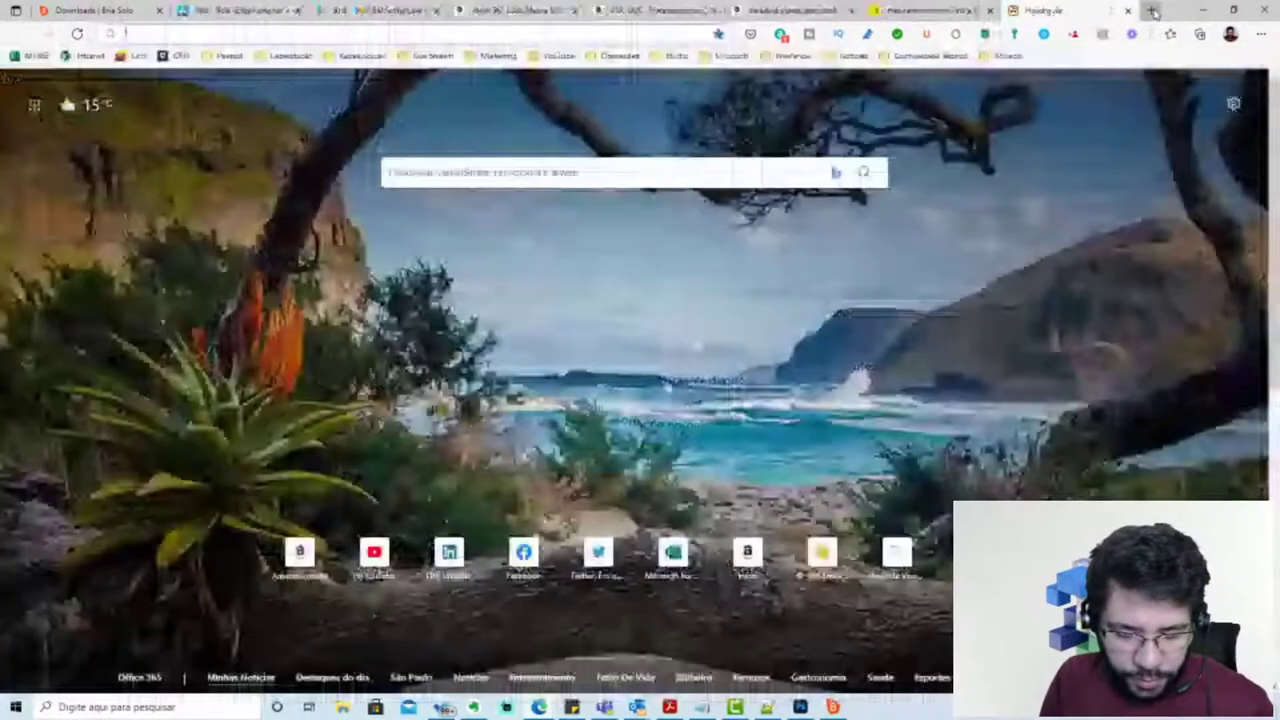
text(micro)
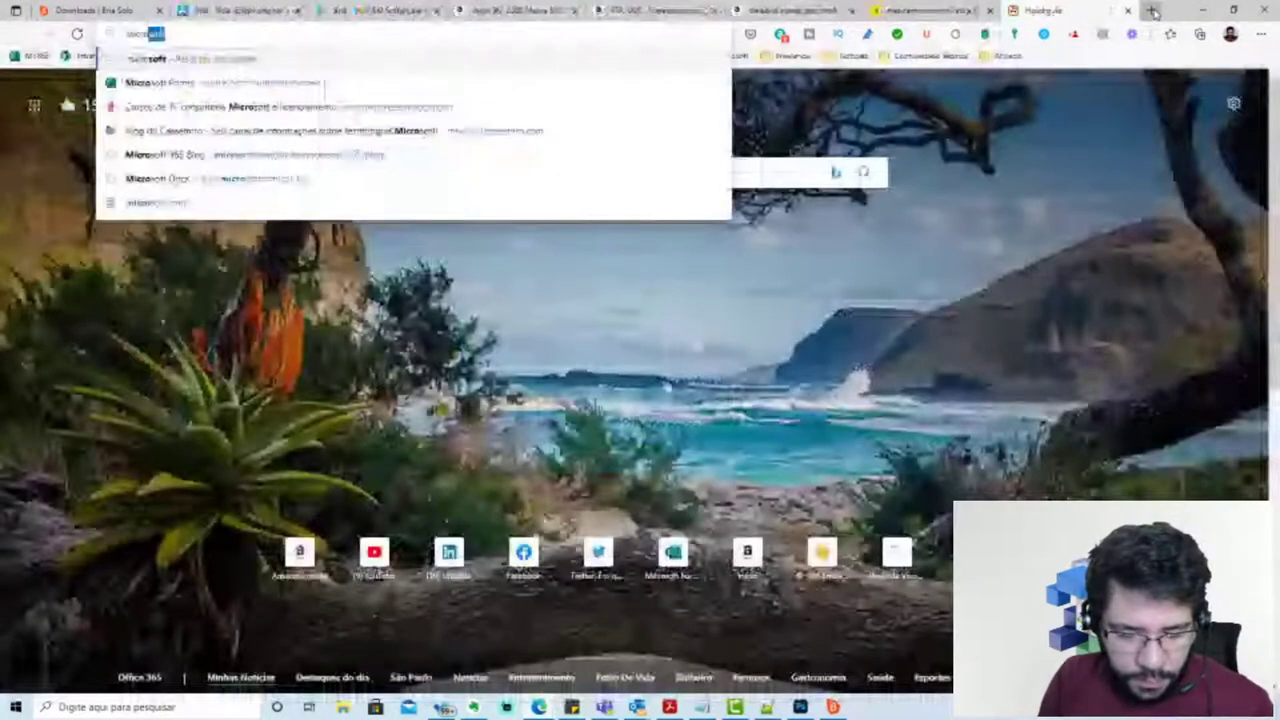
text(soft lifechat)
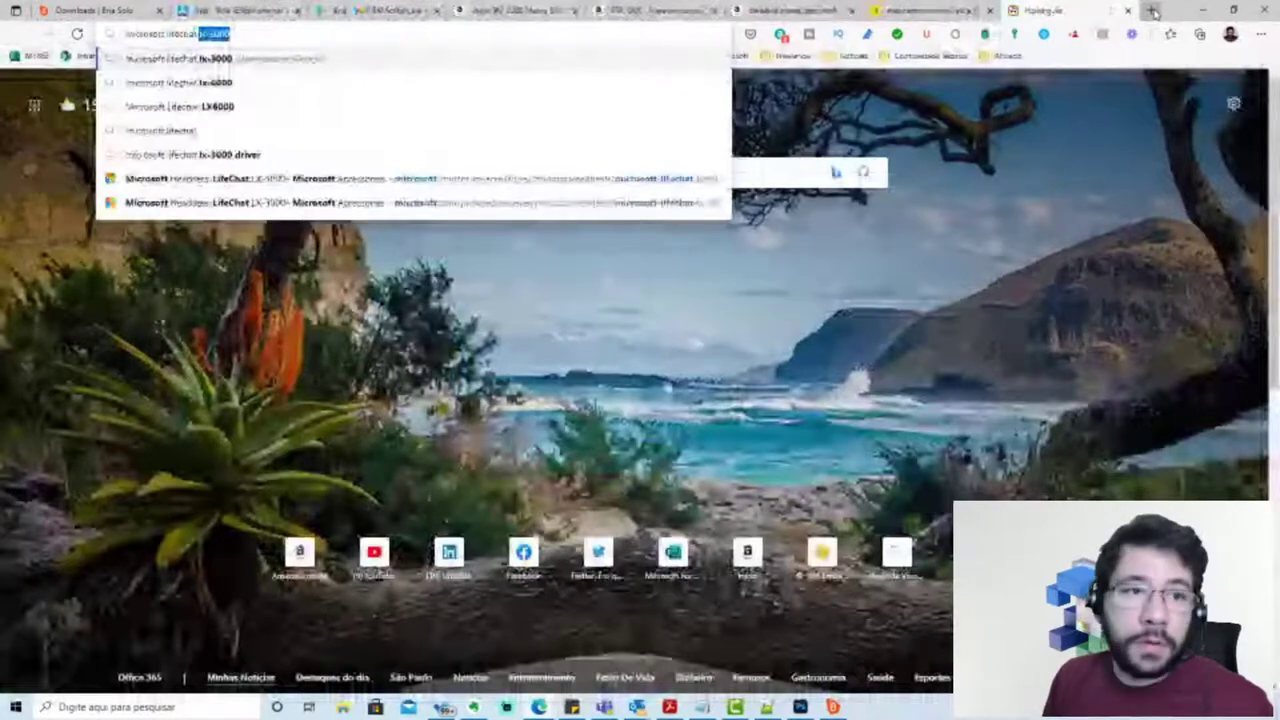
text( lx-3000)
key(Return)
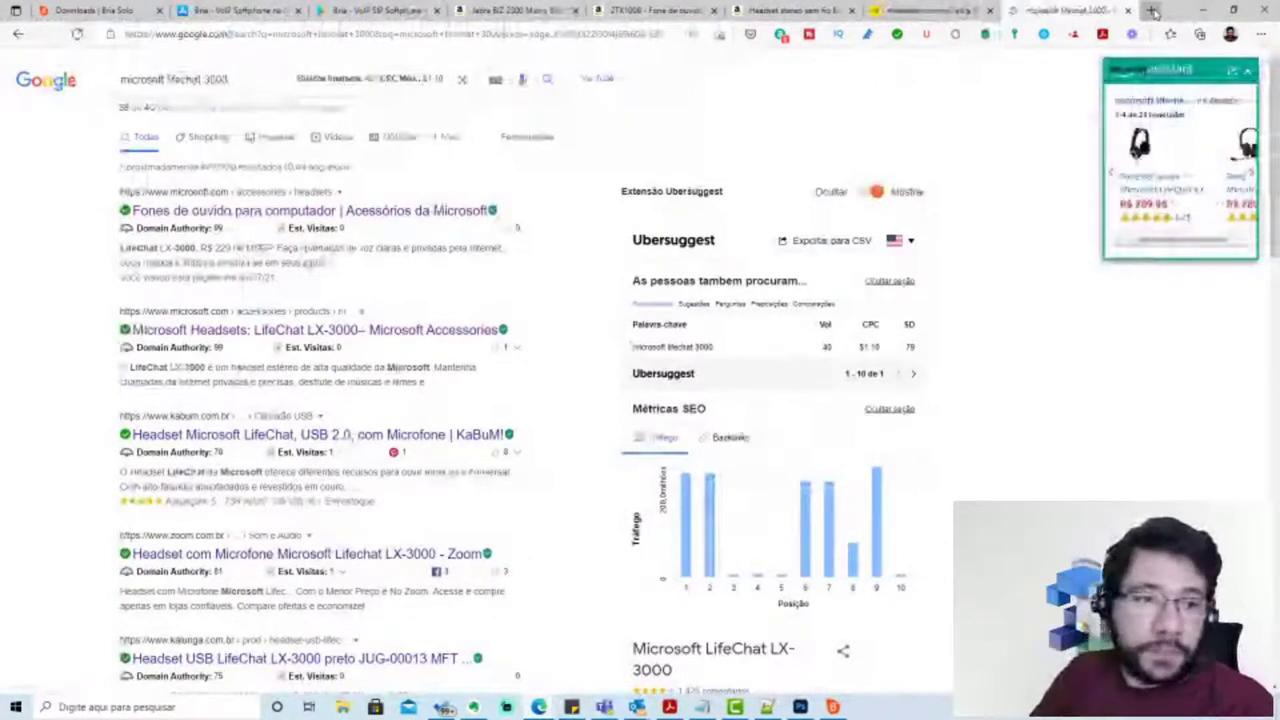
click(266, 334)
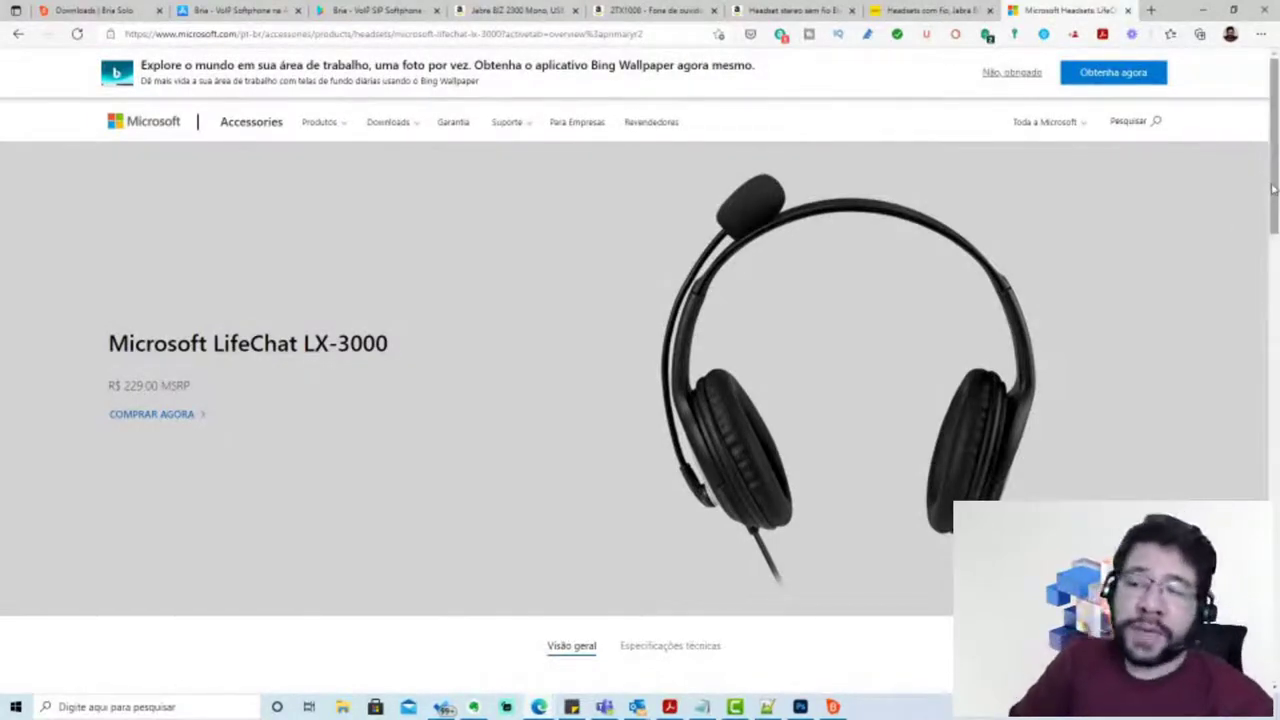
scroll(1150, 150, down, 1)
scroll(1050, 120, up, 1)
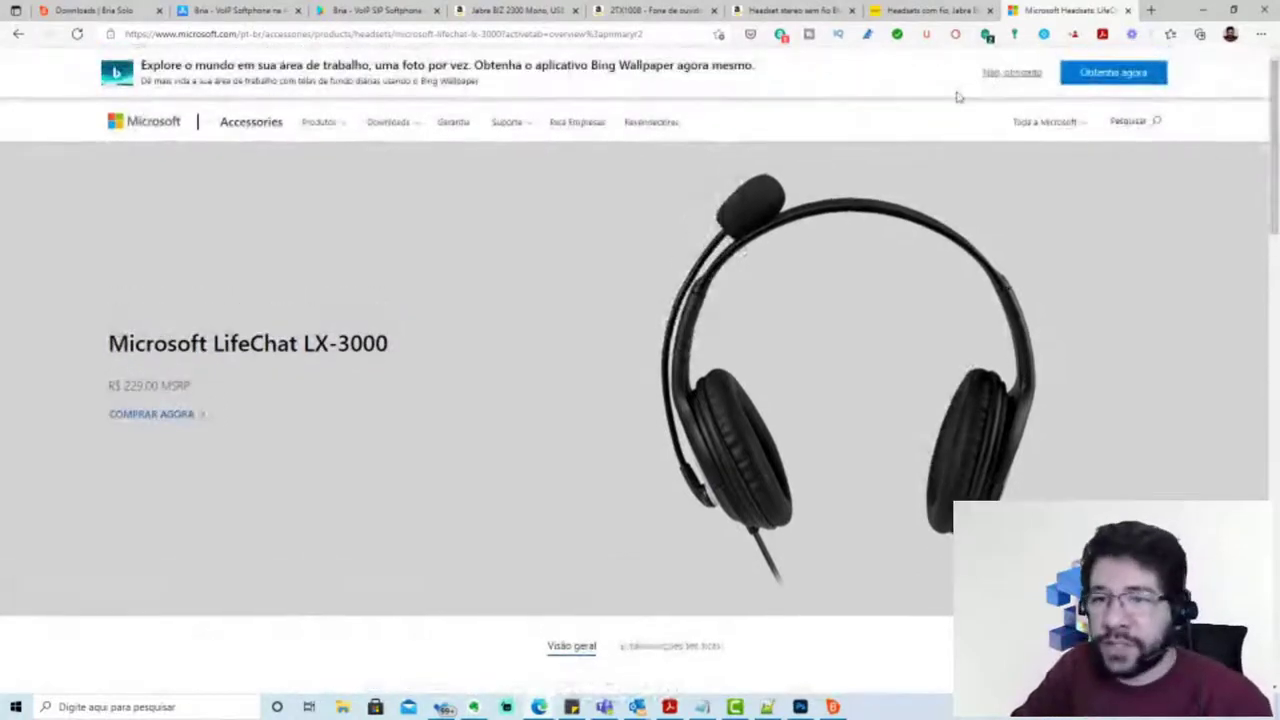
click(1003, 78)
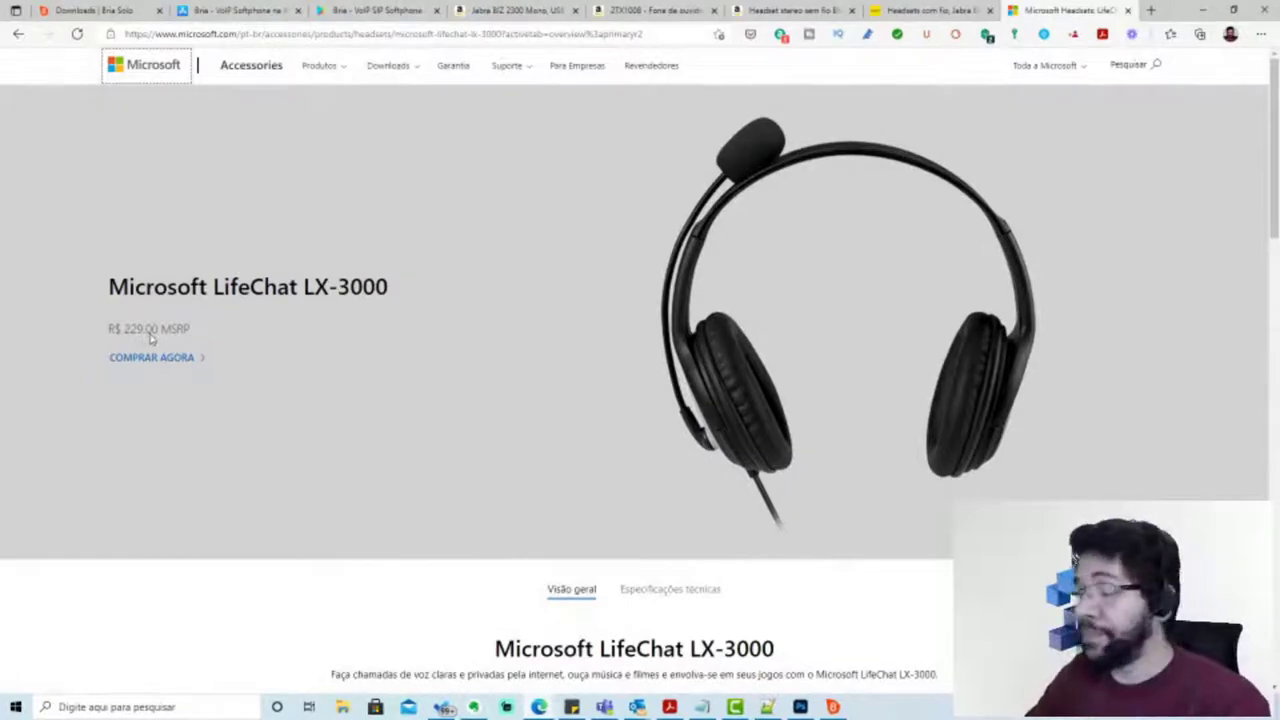
click(1127, 10)
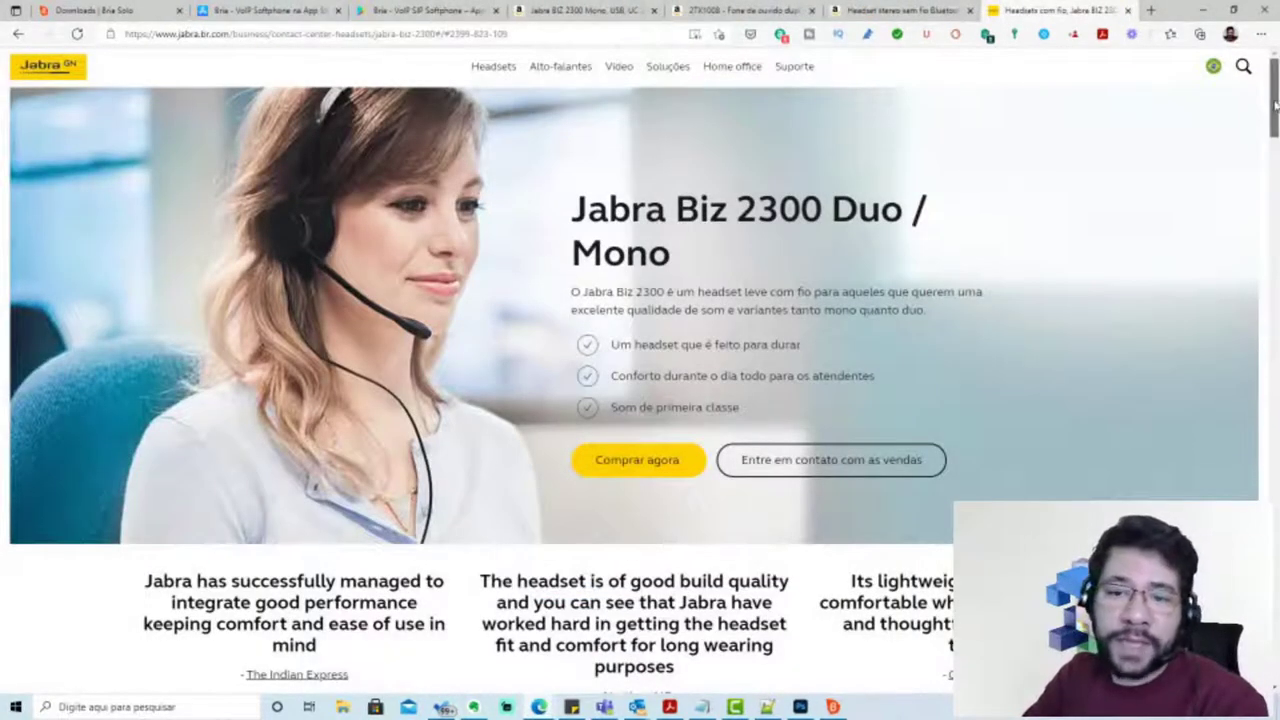
Scroll through the Jabra headsets page to review the models
drag(1275, 105, 1276, 110)
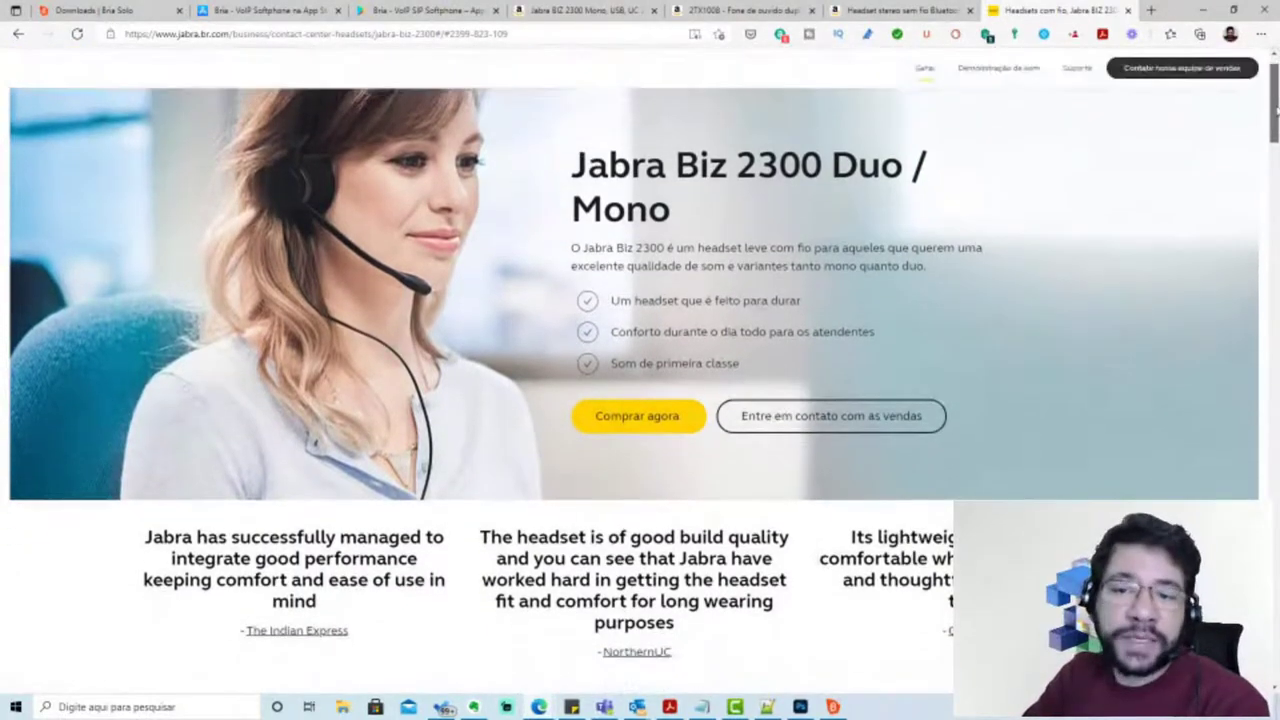
mouse_move(1276, 110)
mouse_down()
mouse_move(1276, 180)
mouse_move(1276, 123)
mouse_up()
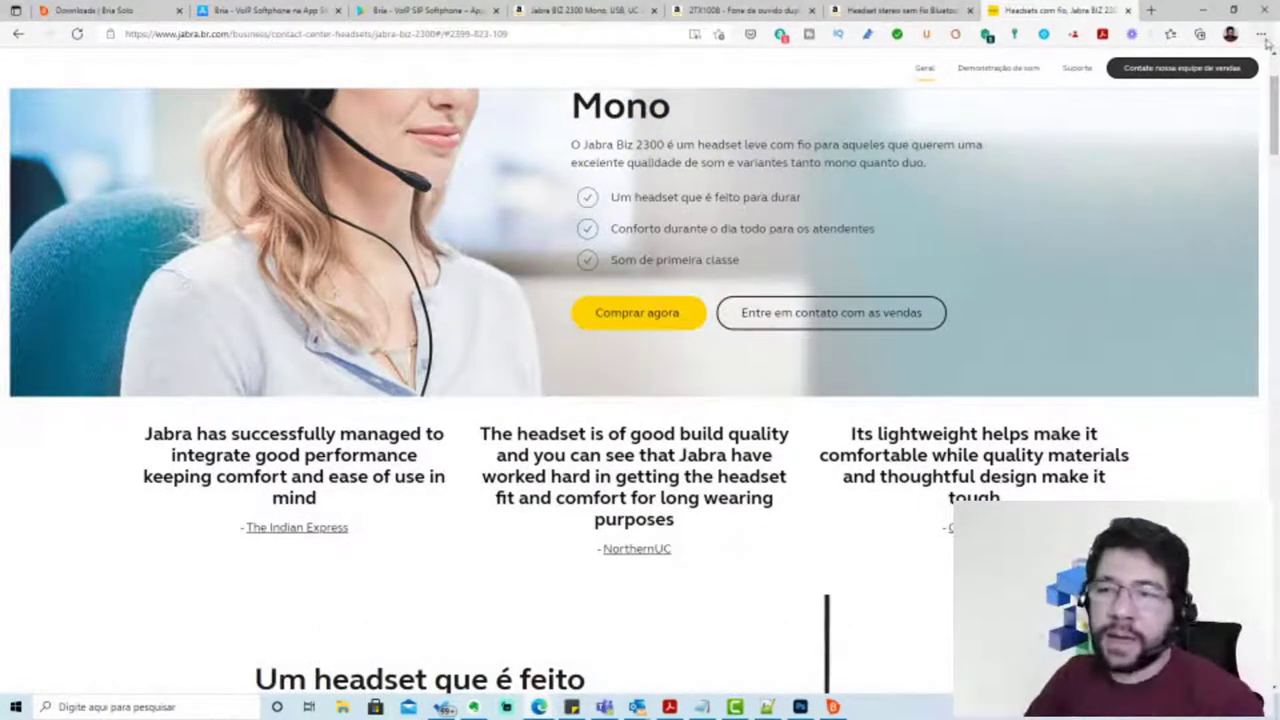
drag(1276, 122, 1275, 160)
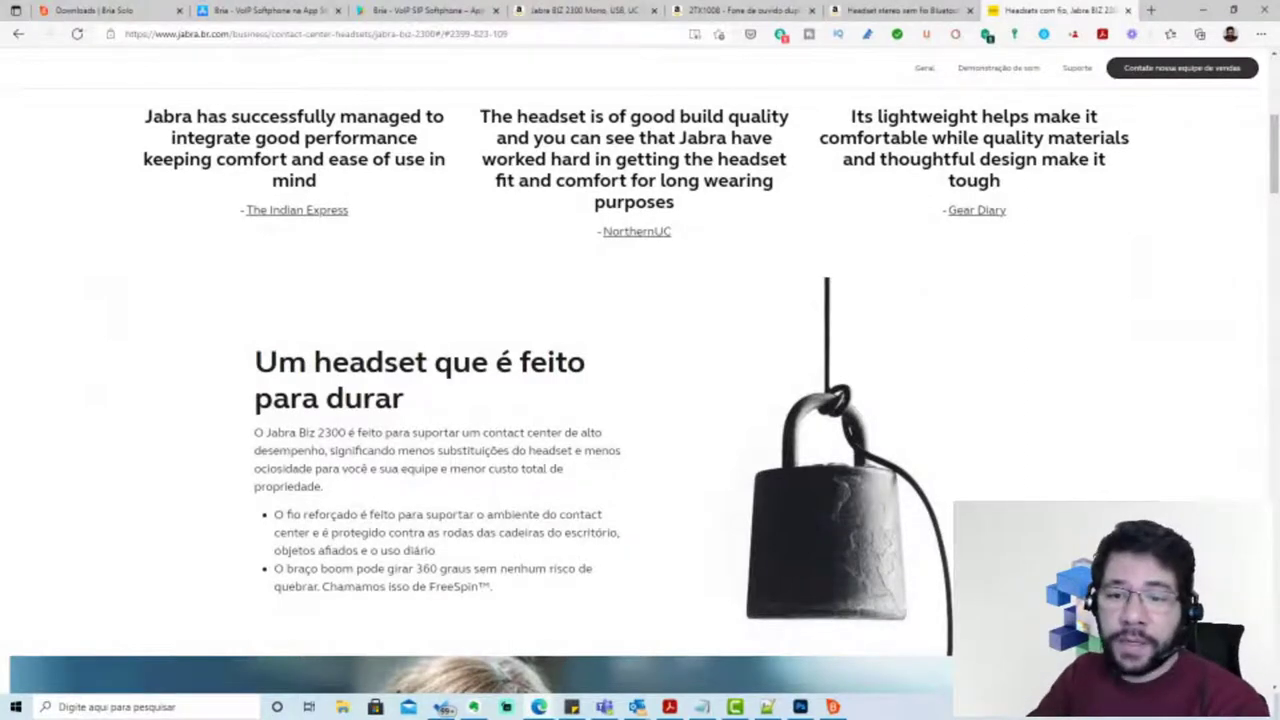
scroll(640, 400, down, 3)
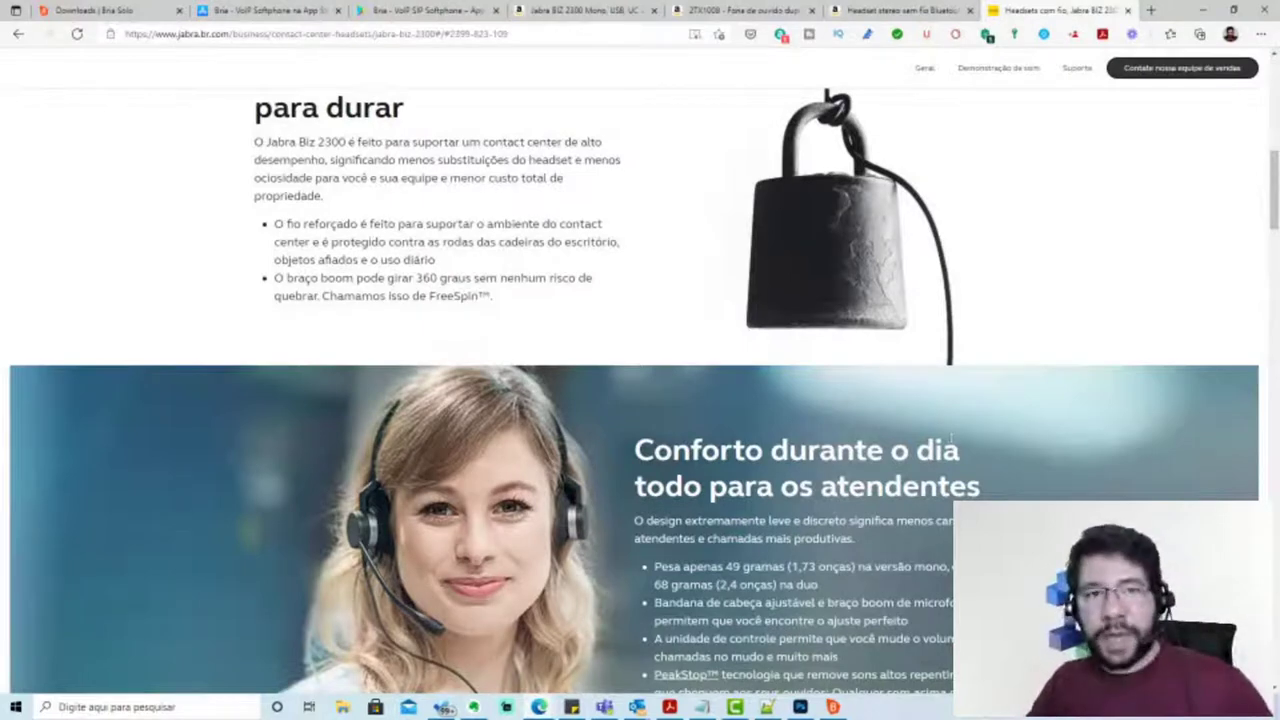
scroll(1212, 258, down, 3)
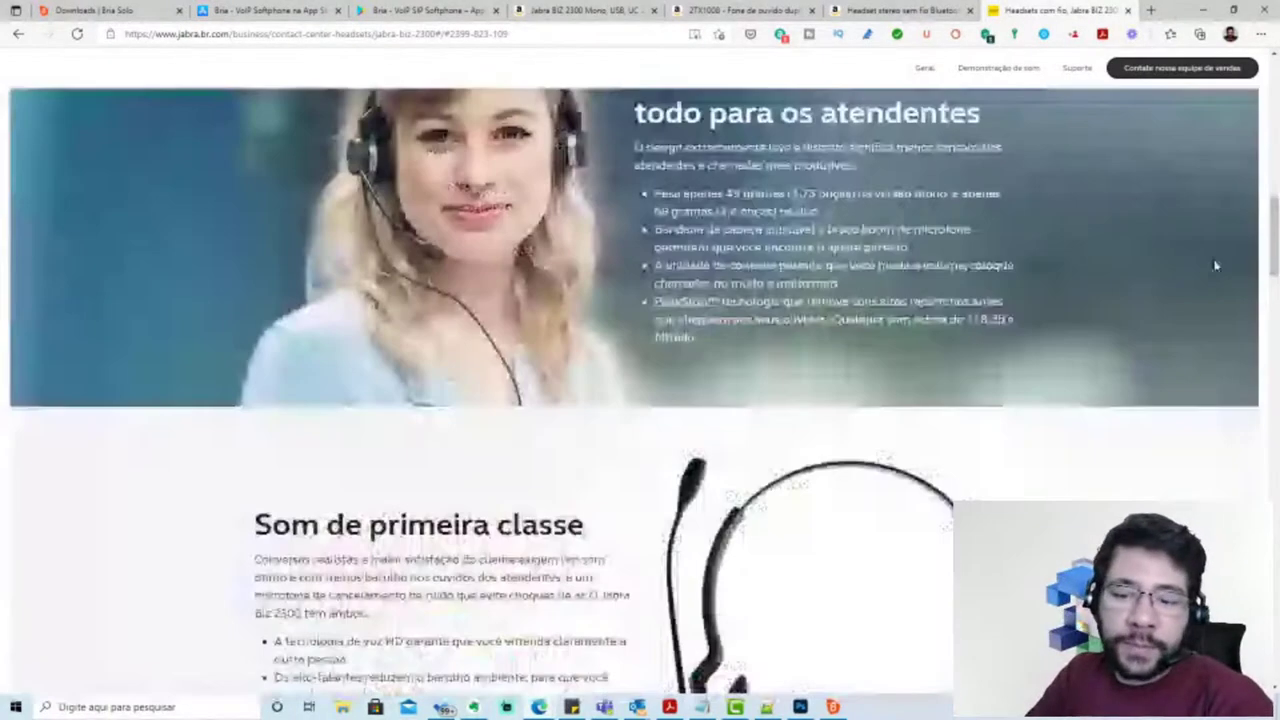
scroll(1172, 304, down, 5)
scroll(965, 280, up, 1)
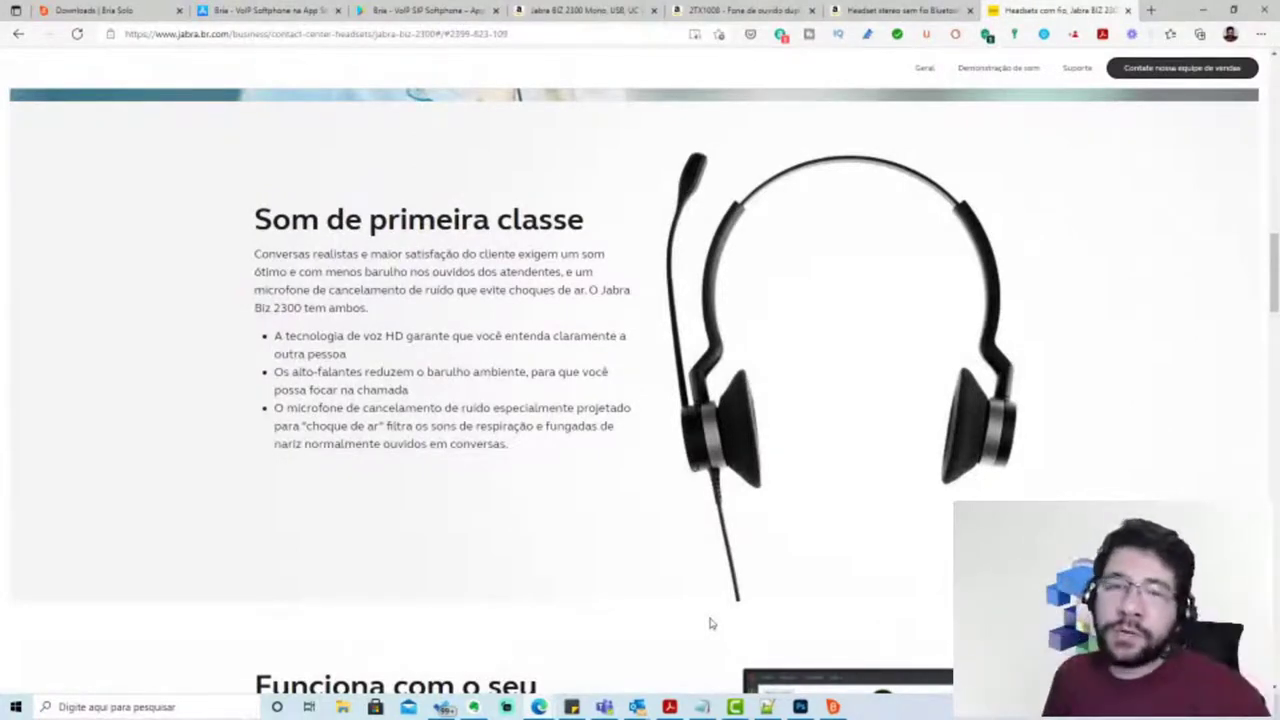
Finish reviewing the Jabra page, then view the 2TX1008 duo headset listing
scroll(1106, 434, down, 1)
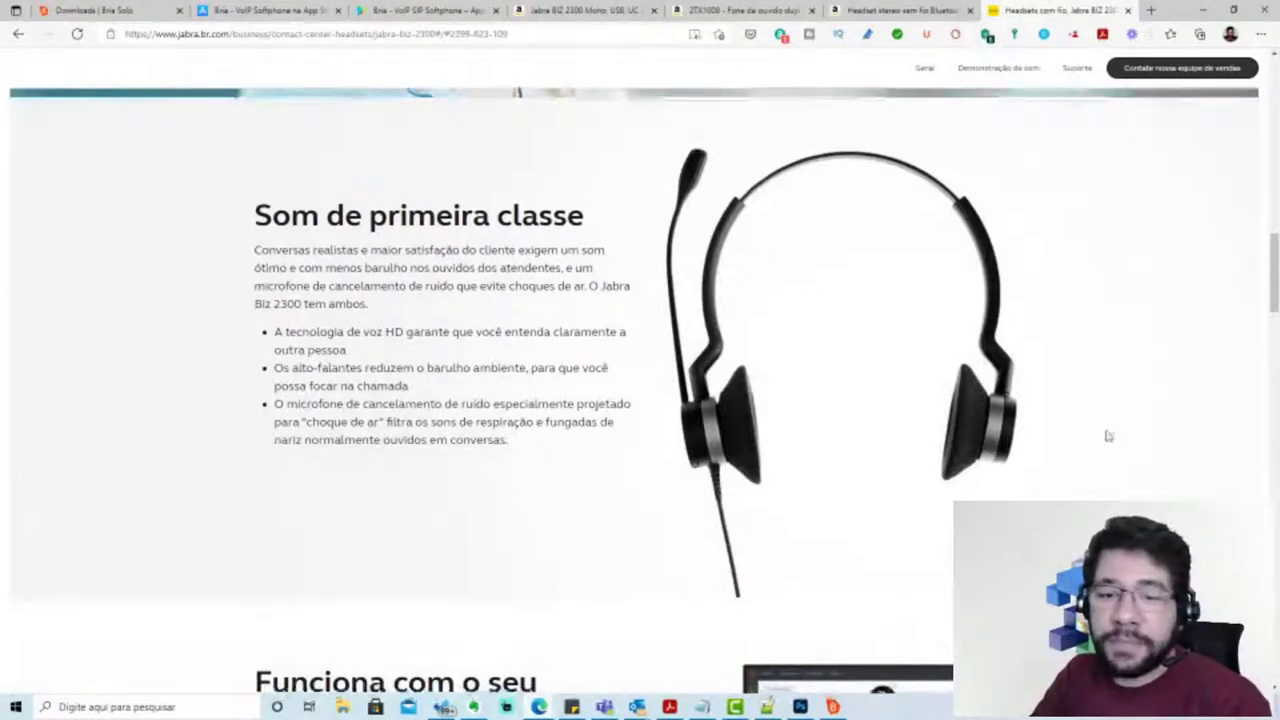
scroll(1106, 434, down, 2)
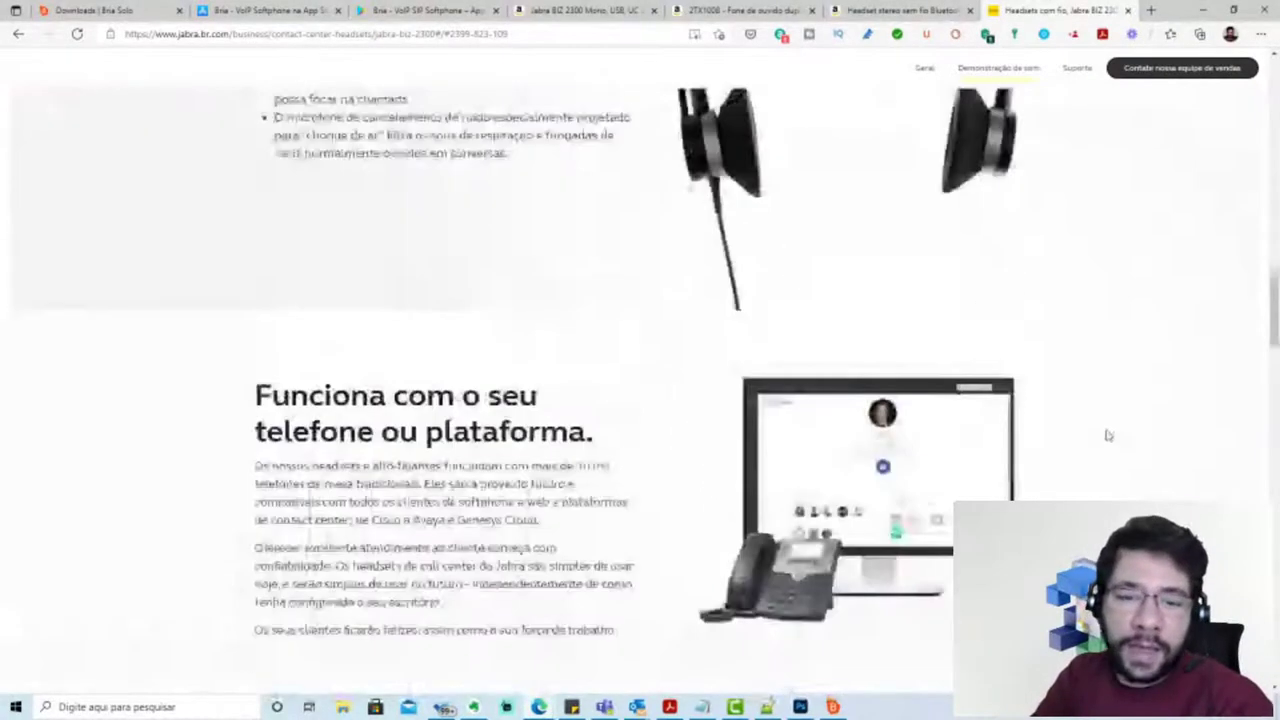
scroll(1106, 434, down, 2)
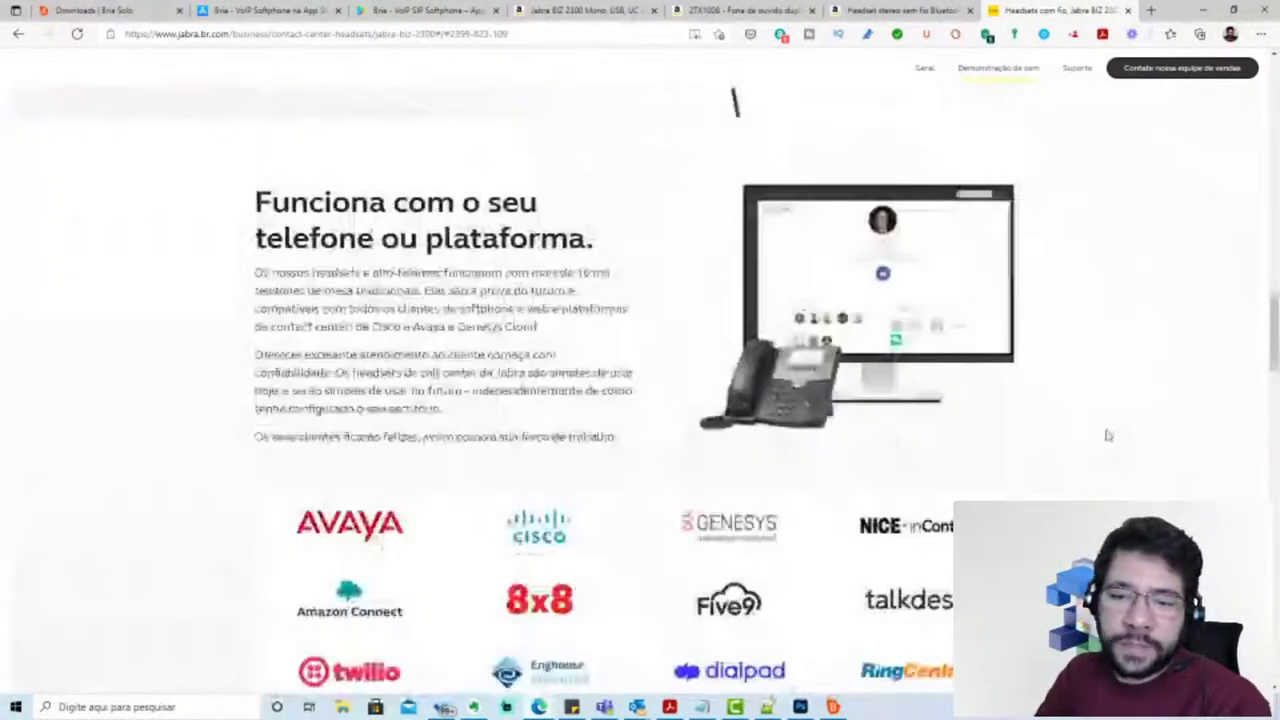
scroll(590, 432, down, 2)
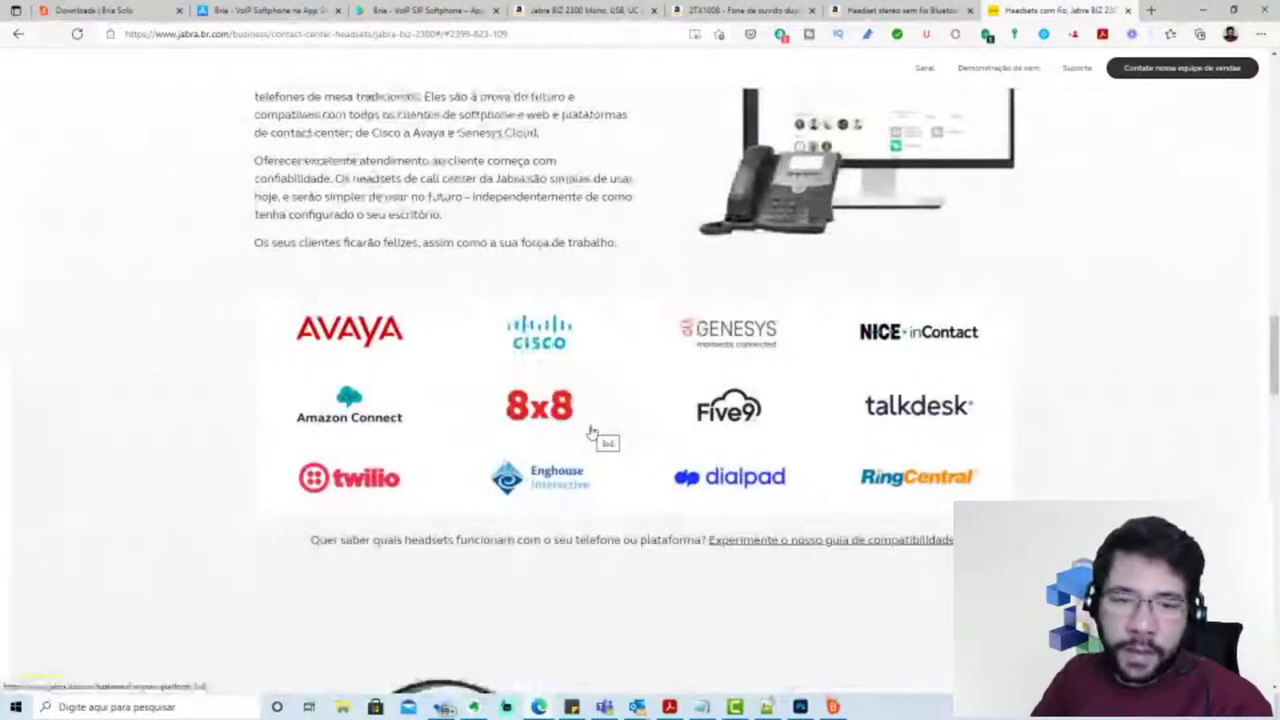
scroll(1134, 452, up, 2)
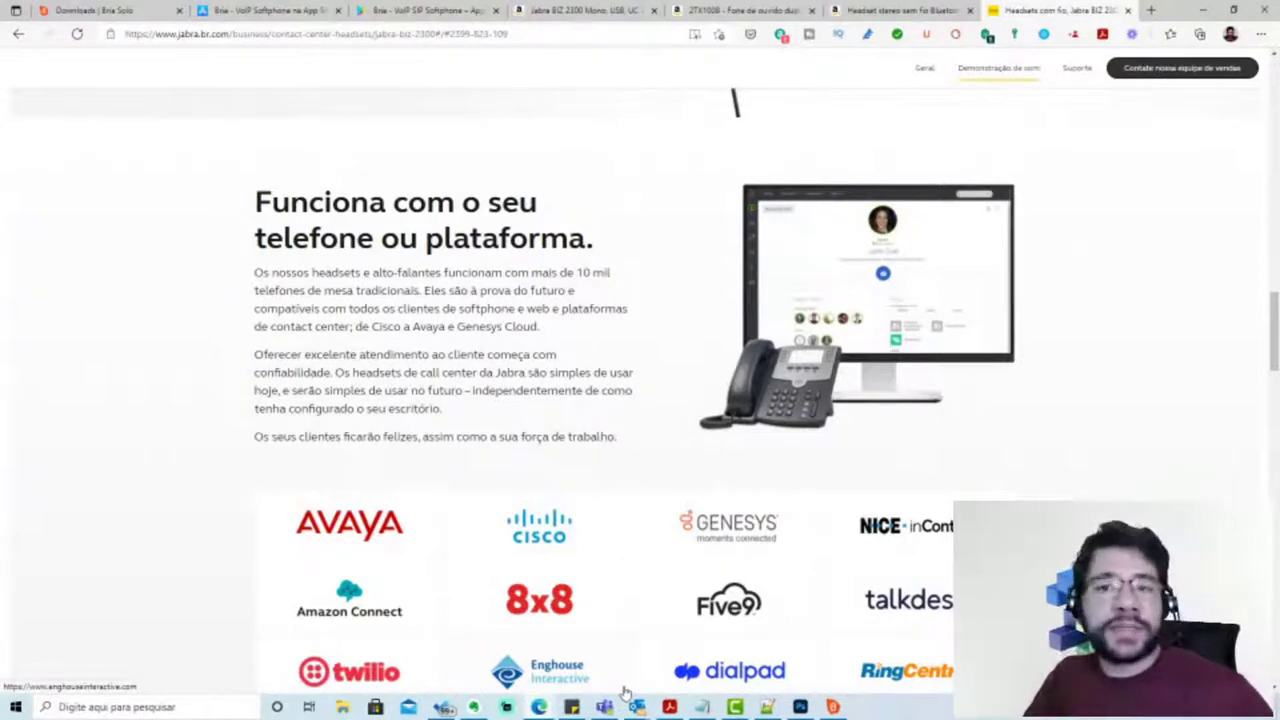
key(ctrl+4)
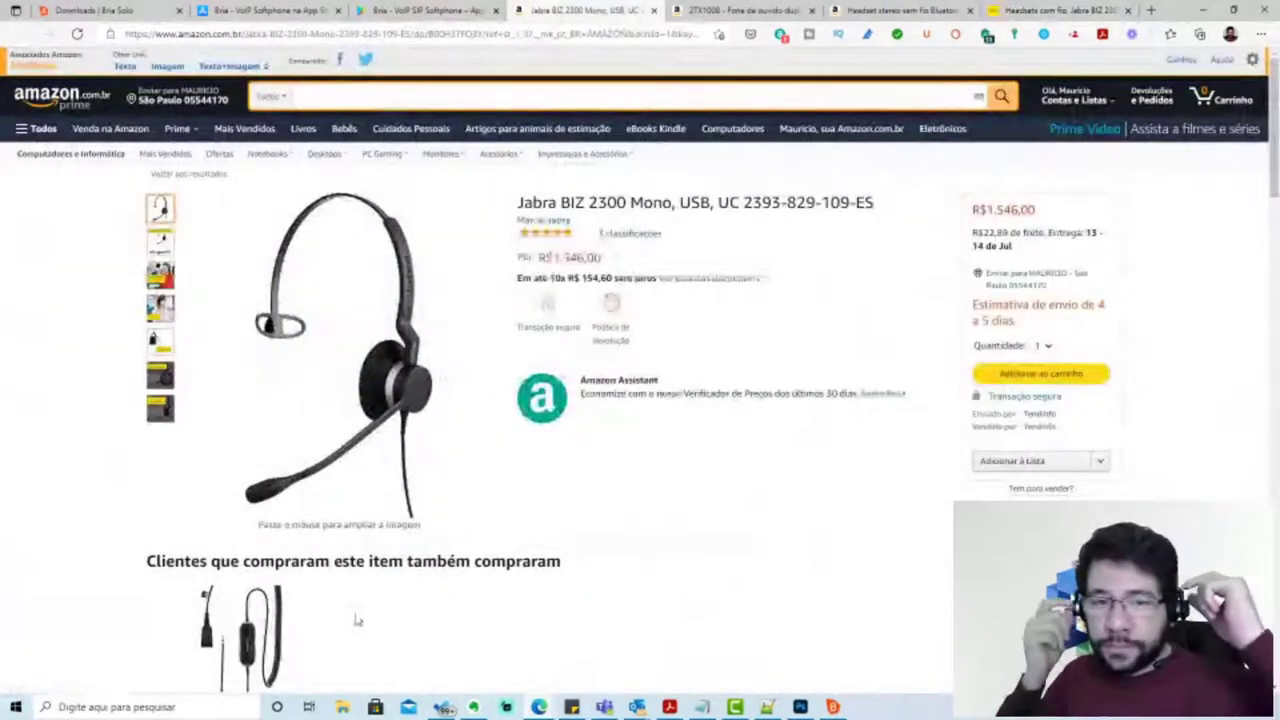
click(706, 12)
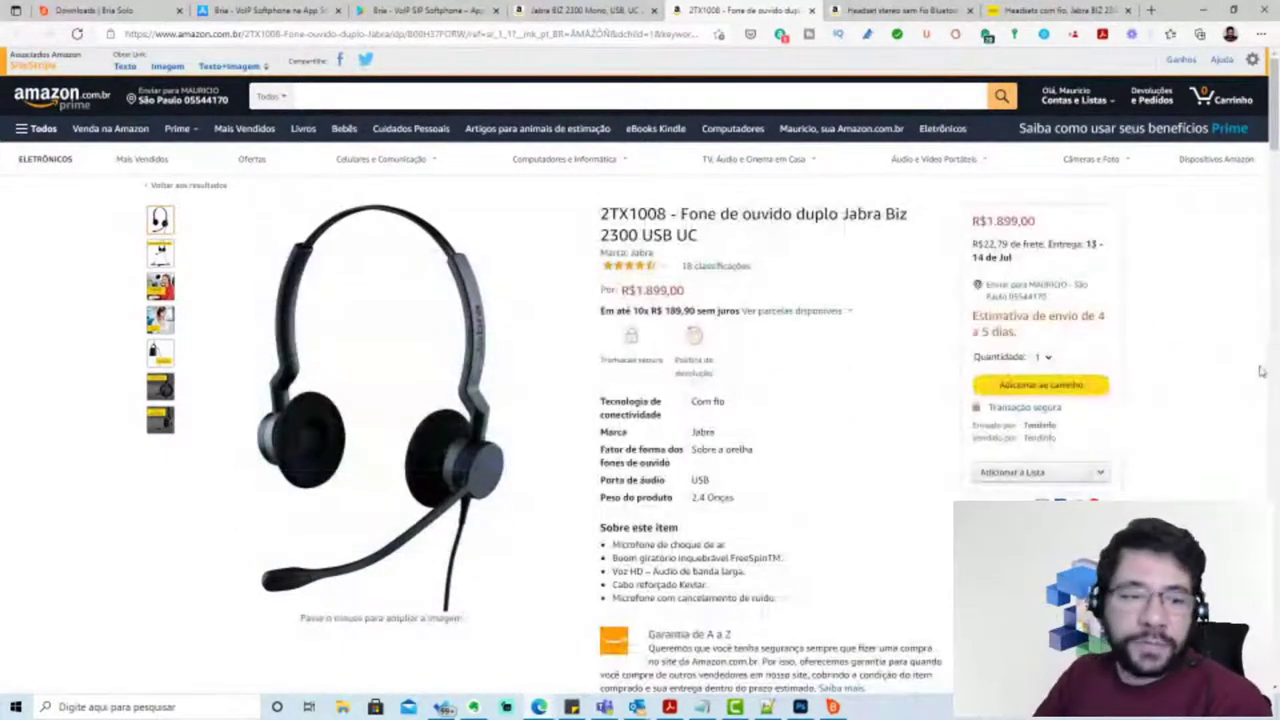
Skim the 2TX1008 listing, then return to the Jabra BIZ 2300 Mono tab
scroll(500, 420, down, 3)
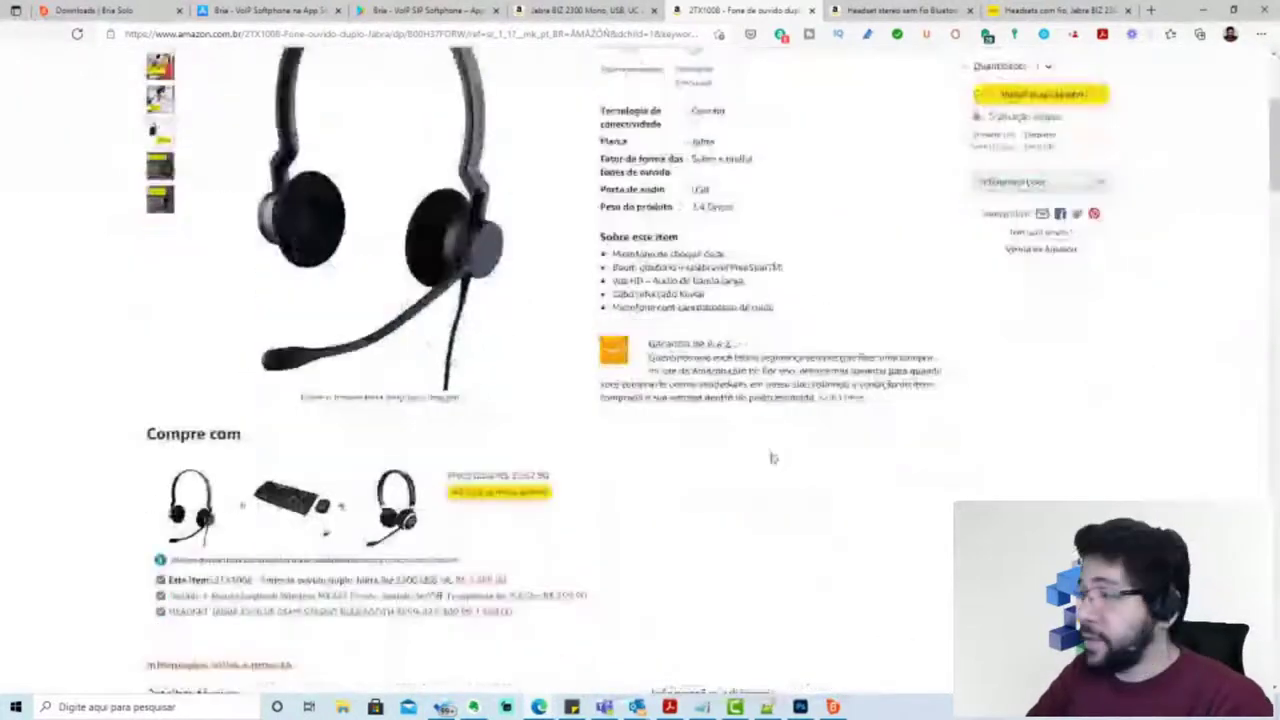
scroll(771, 458, up, 3)
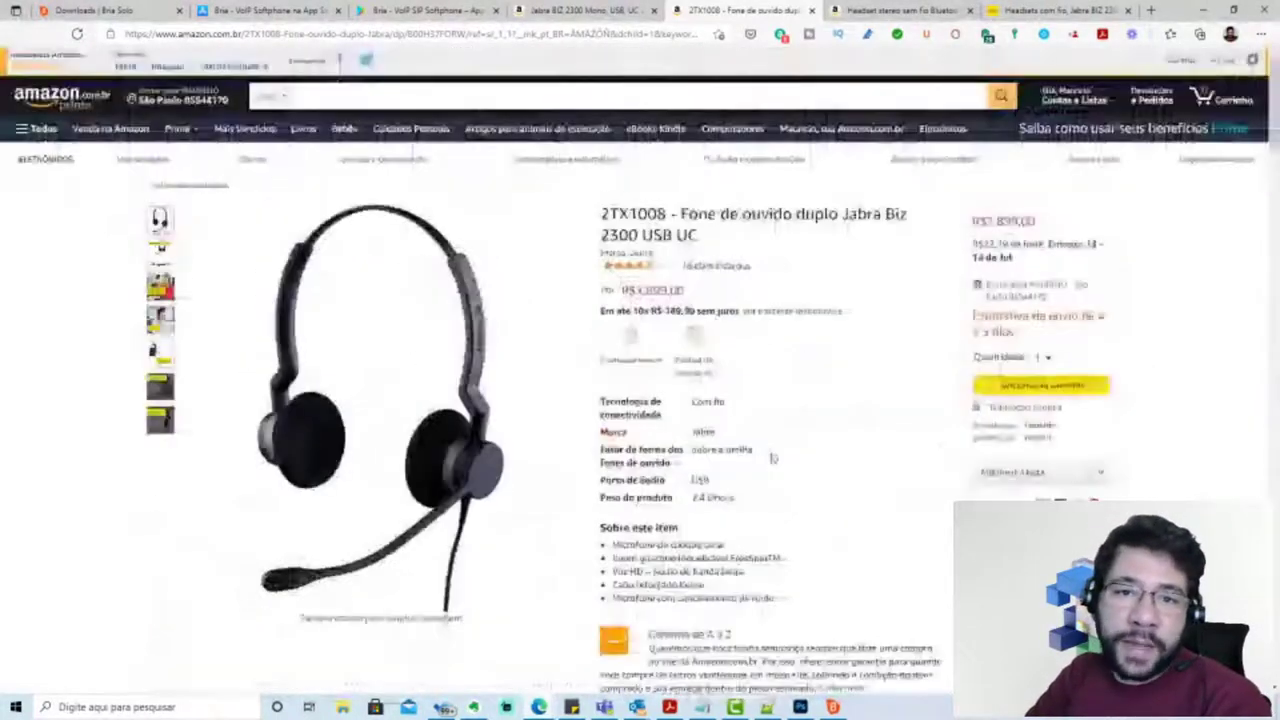
click(585, 10)
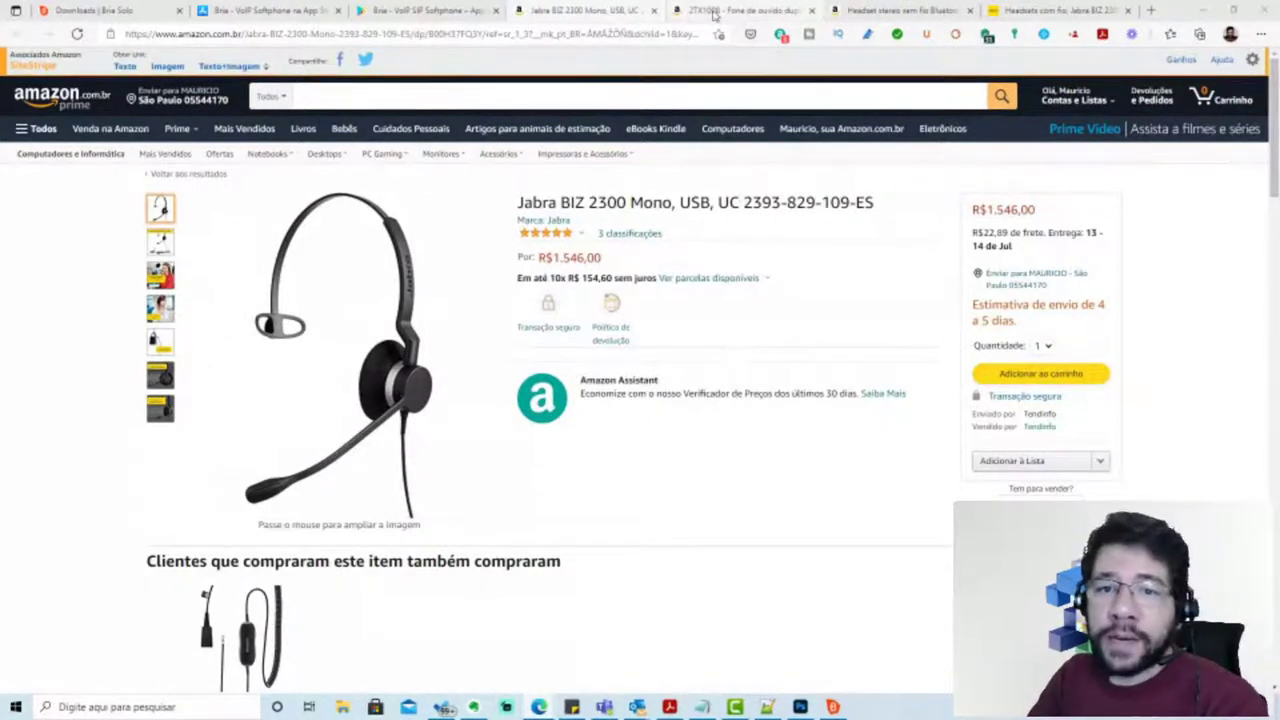
Compare the 2TX1008 duo and Evolve 65 wireless headset listings
click(712, 12)
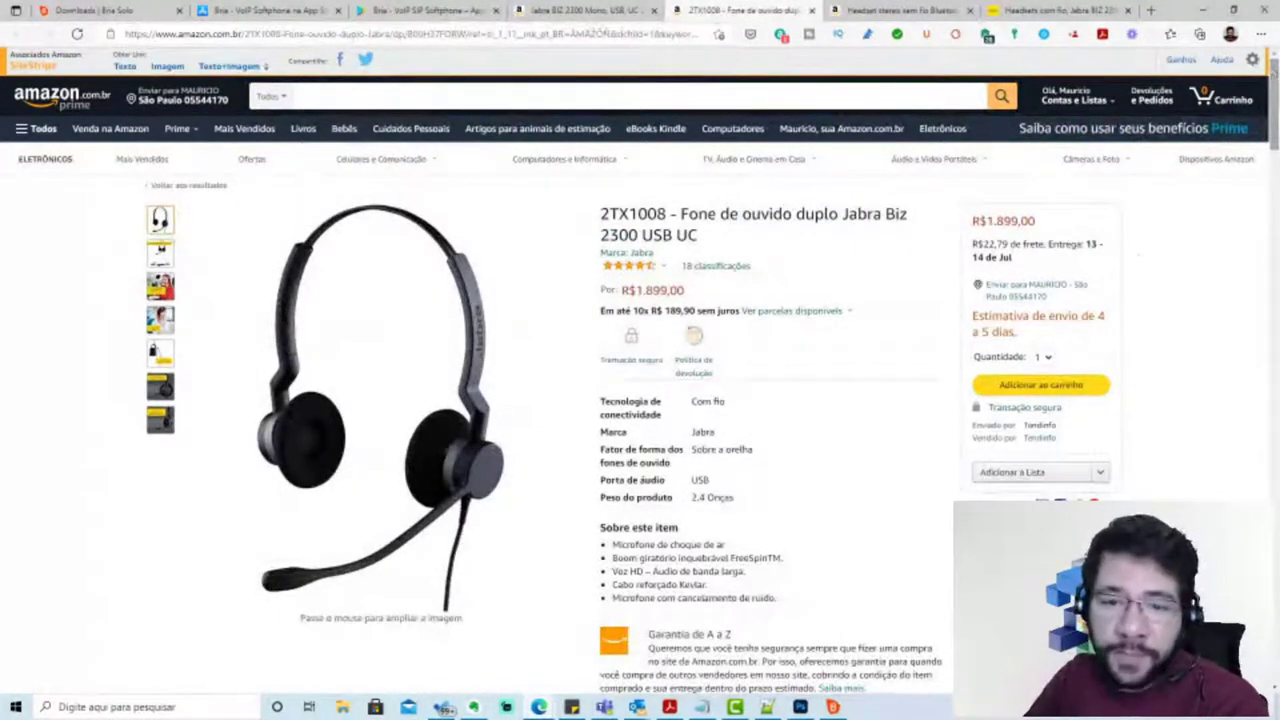
click(897, 12)
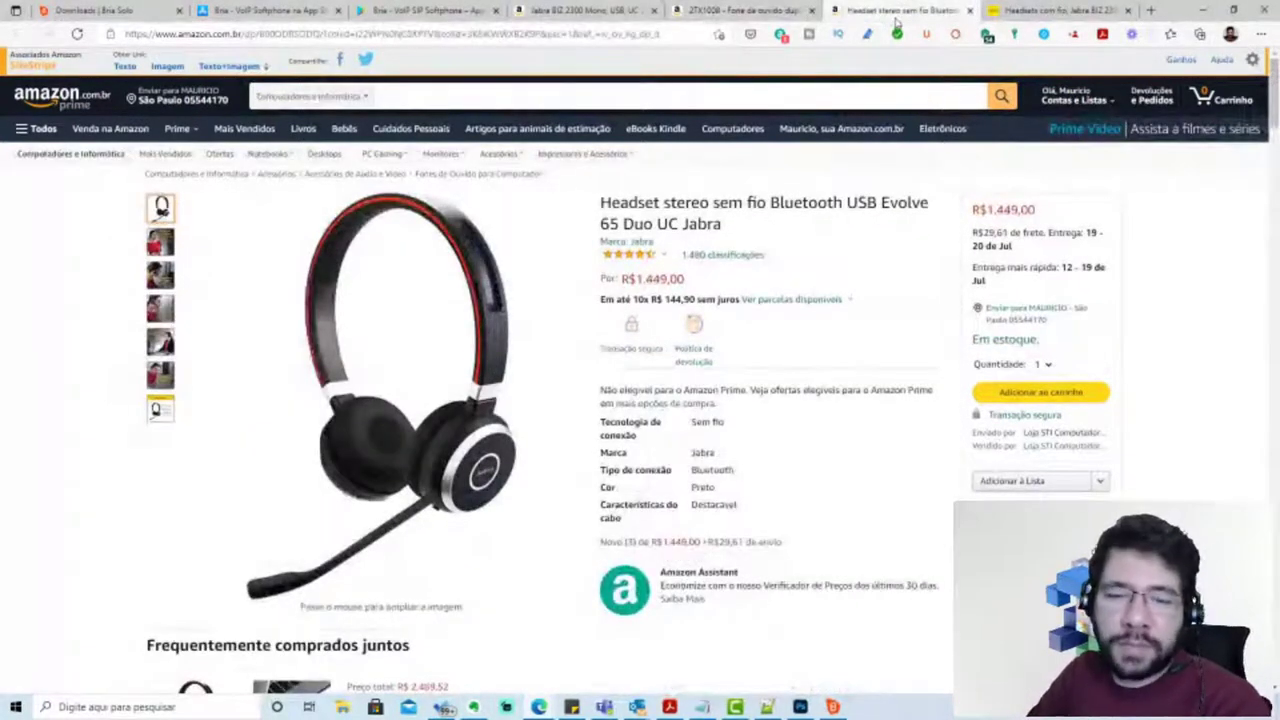
click(740, 10)
click(897, 12)
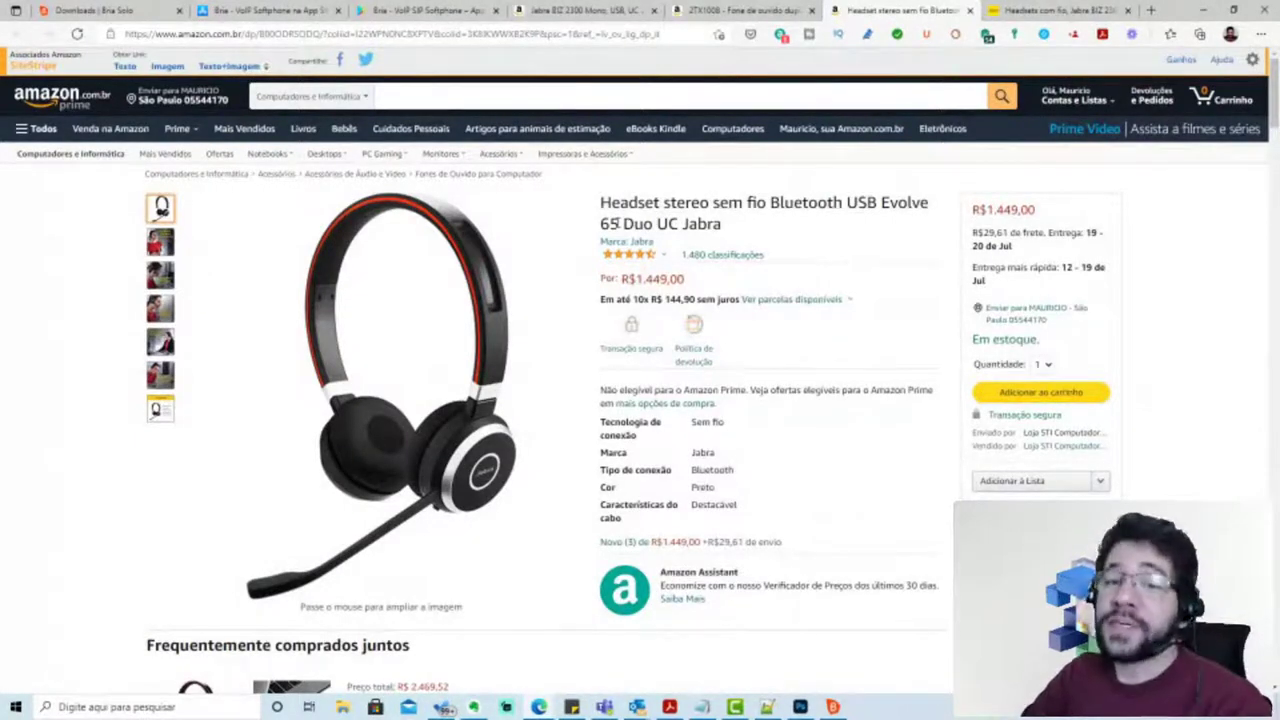
click(770, 12)
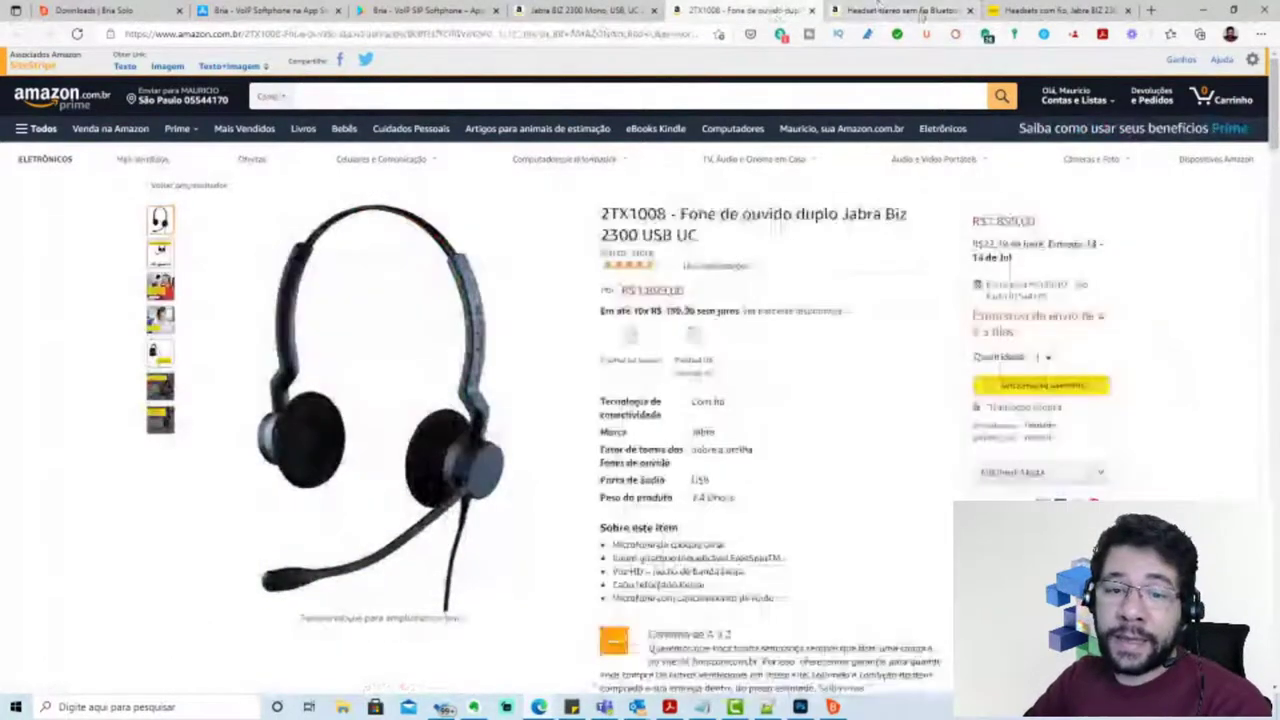
click(921, 14)
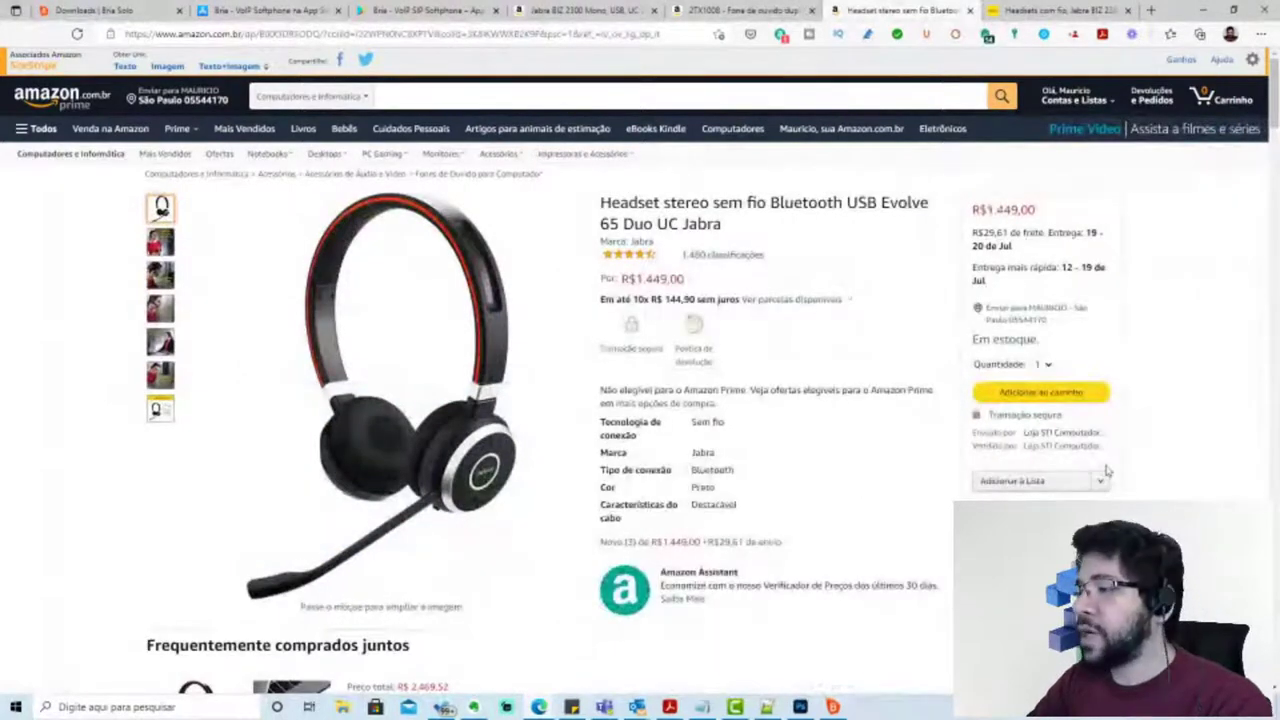
Close the Jabra headsets page, return to the BIZ 2300 Mono listing, and minimize the browser
click(1047, 14)
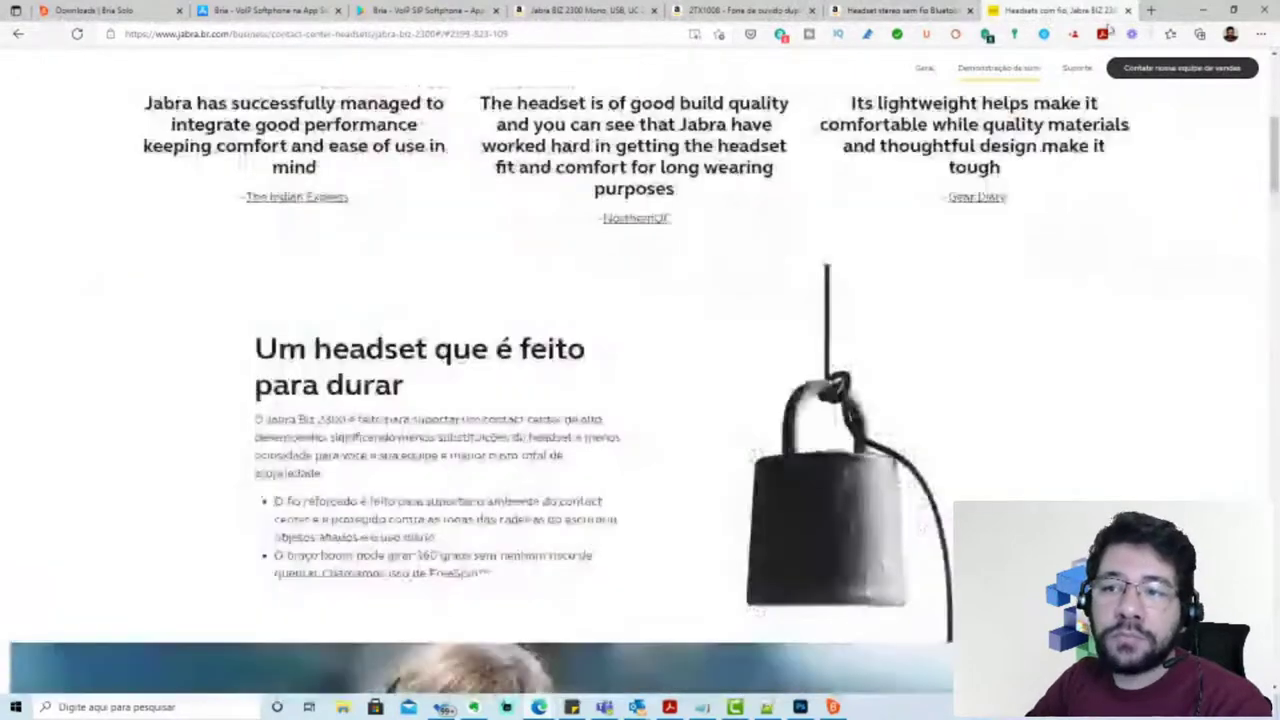
click(1127, 10)
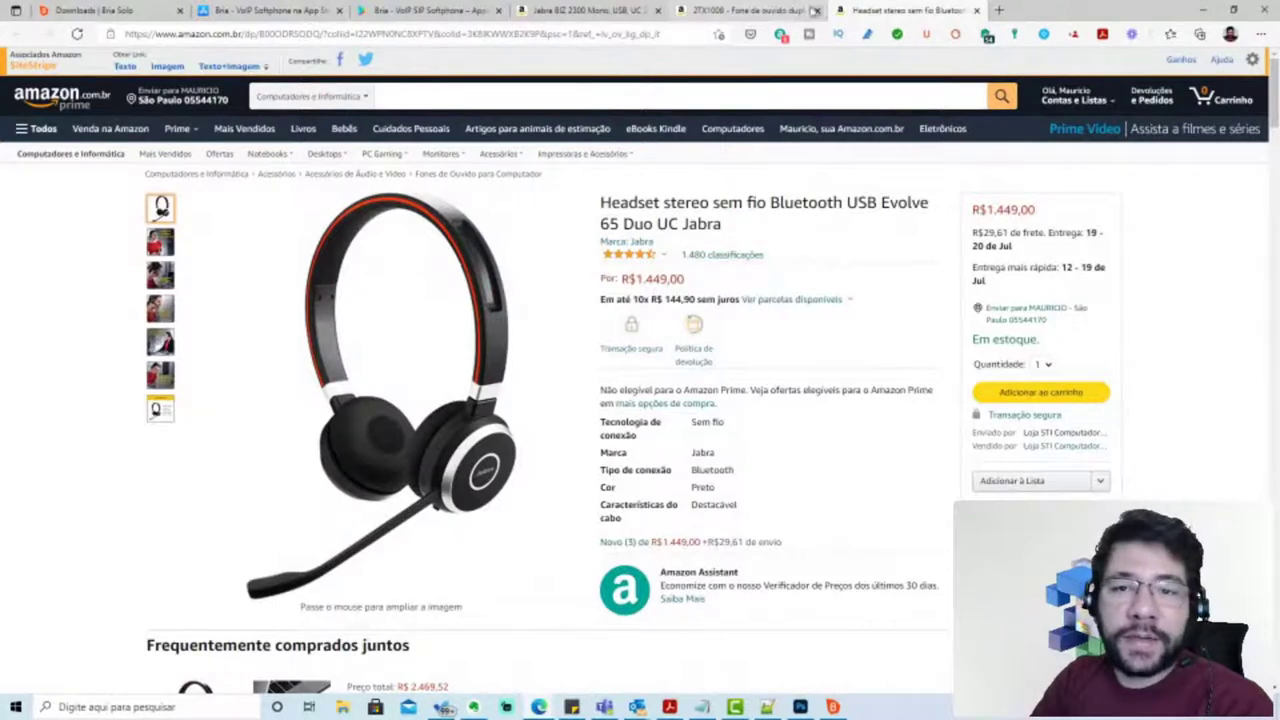
click(778, 12)
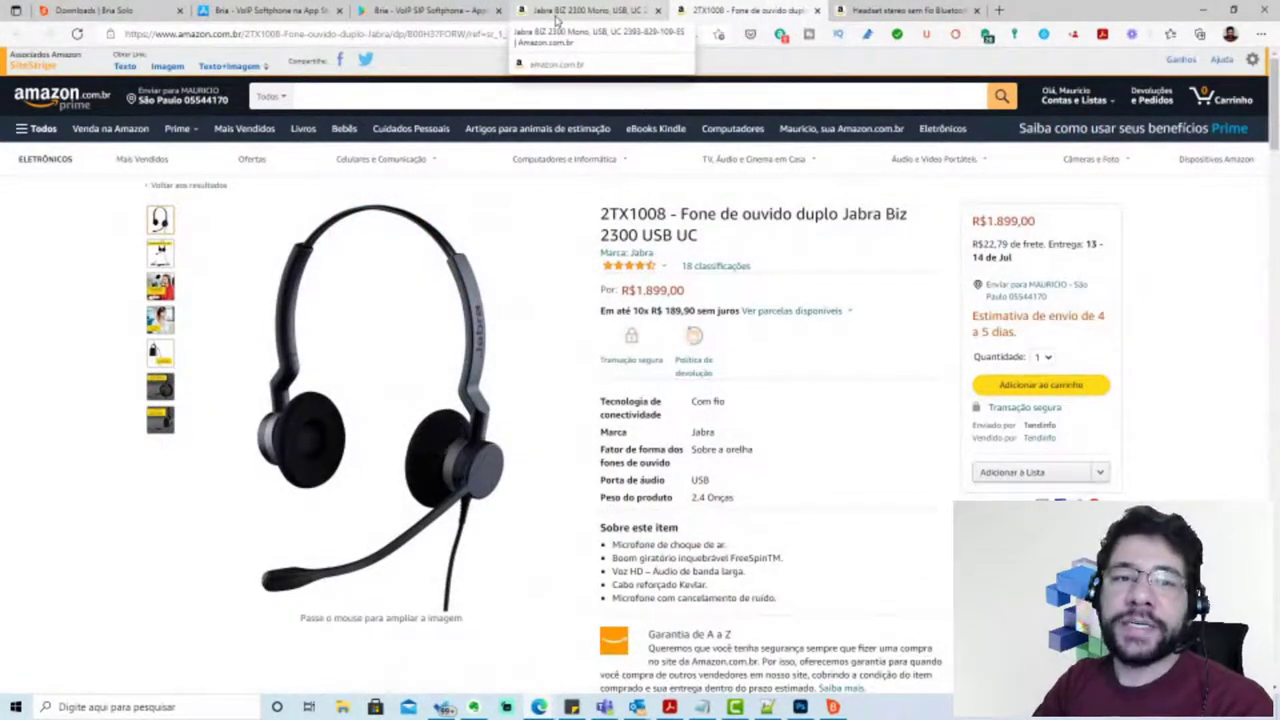
click(557, 18)
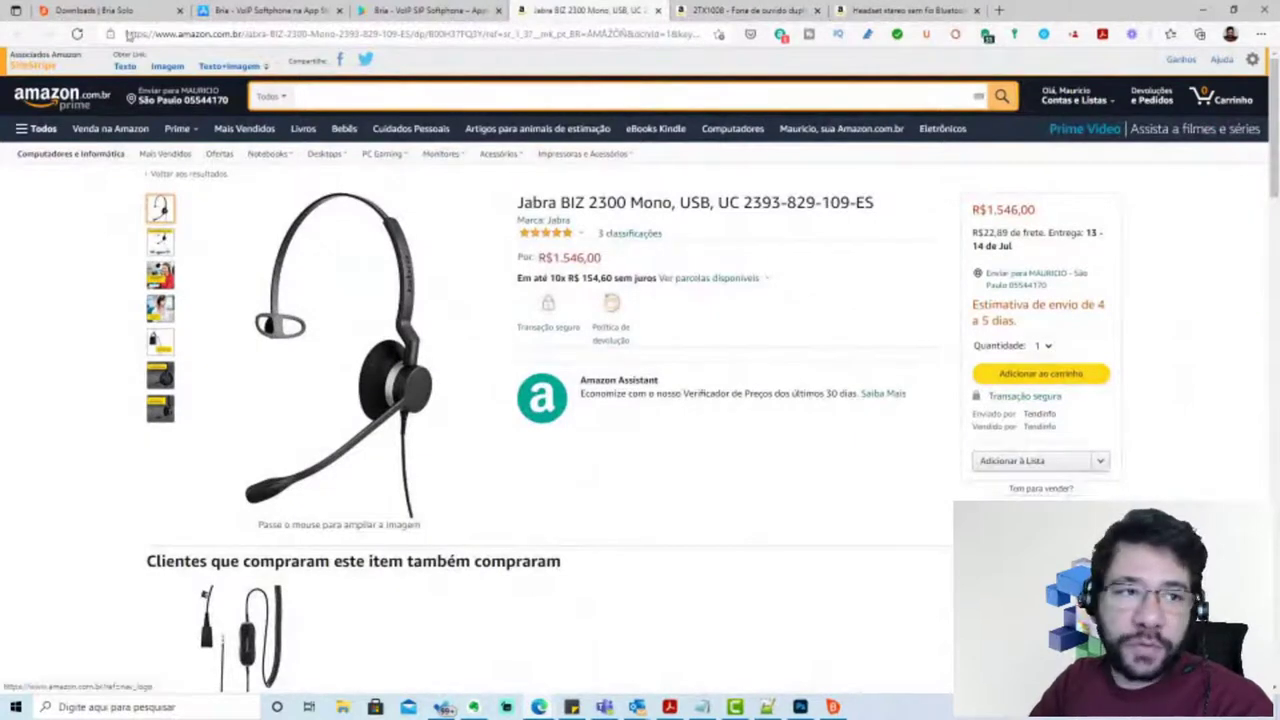
click(1203, 10)
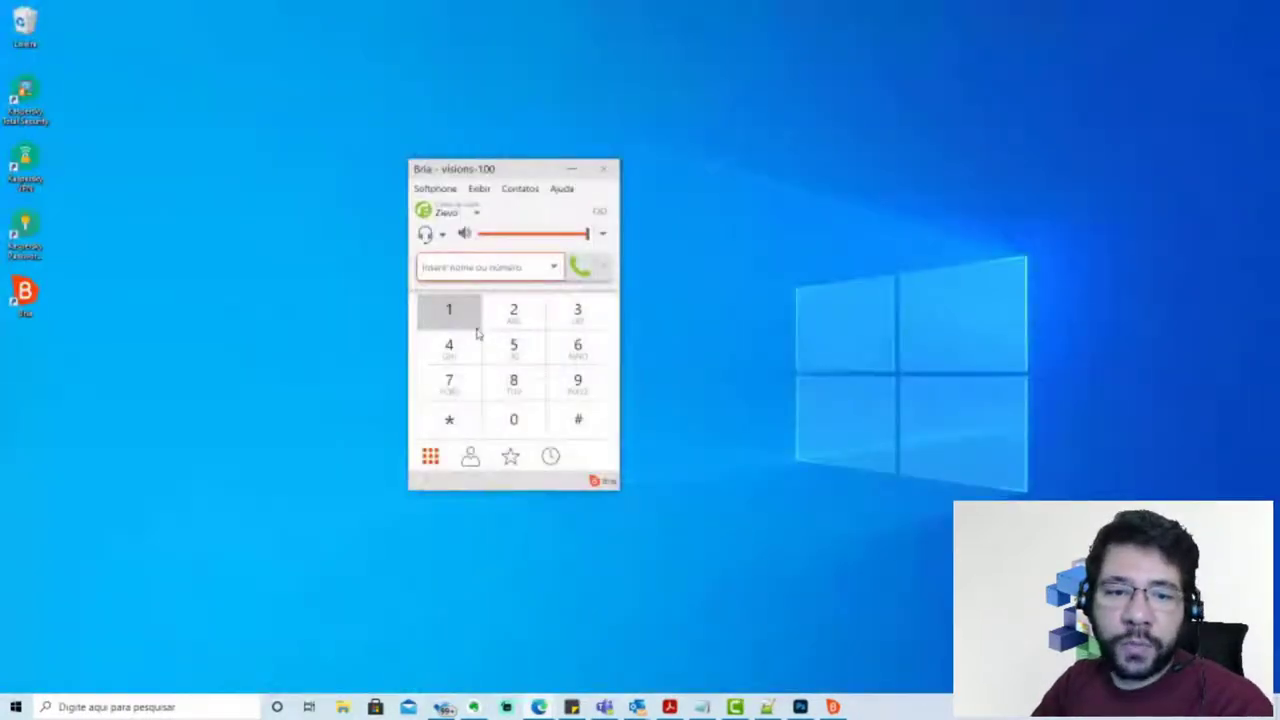
Reposition the Bria window and start a new contact via Contatos > Adicionar Contato
drag(526, 179, 400, 131)
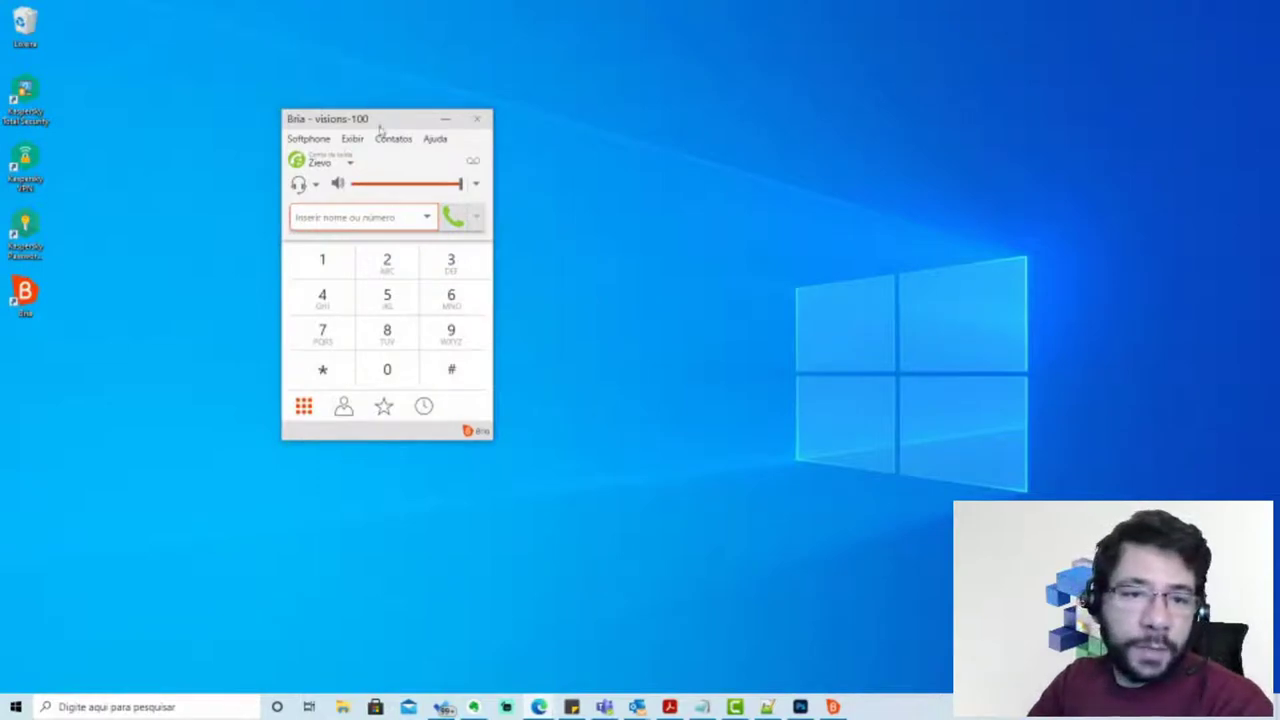
drag(381, 125, 446, 120)
click(457, 132)
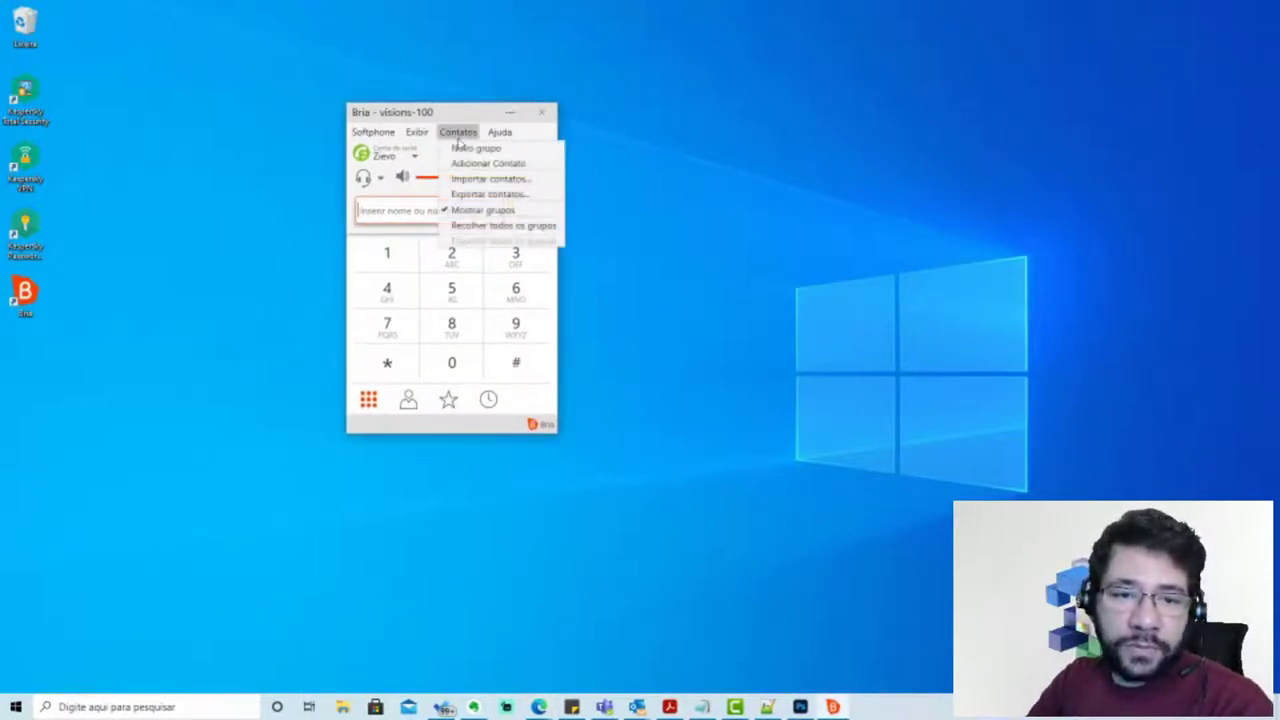
click(492, 163)
drag(657, 217, 831, 131)
Assign the contact to the Trabalho group only, removing Amigos
click(736, 155)
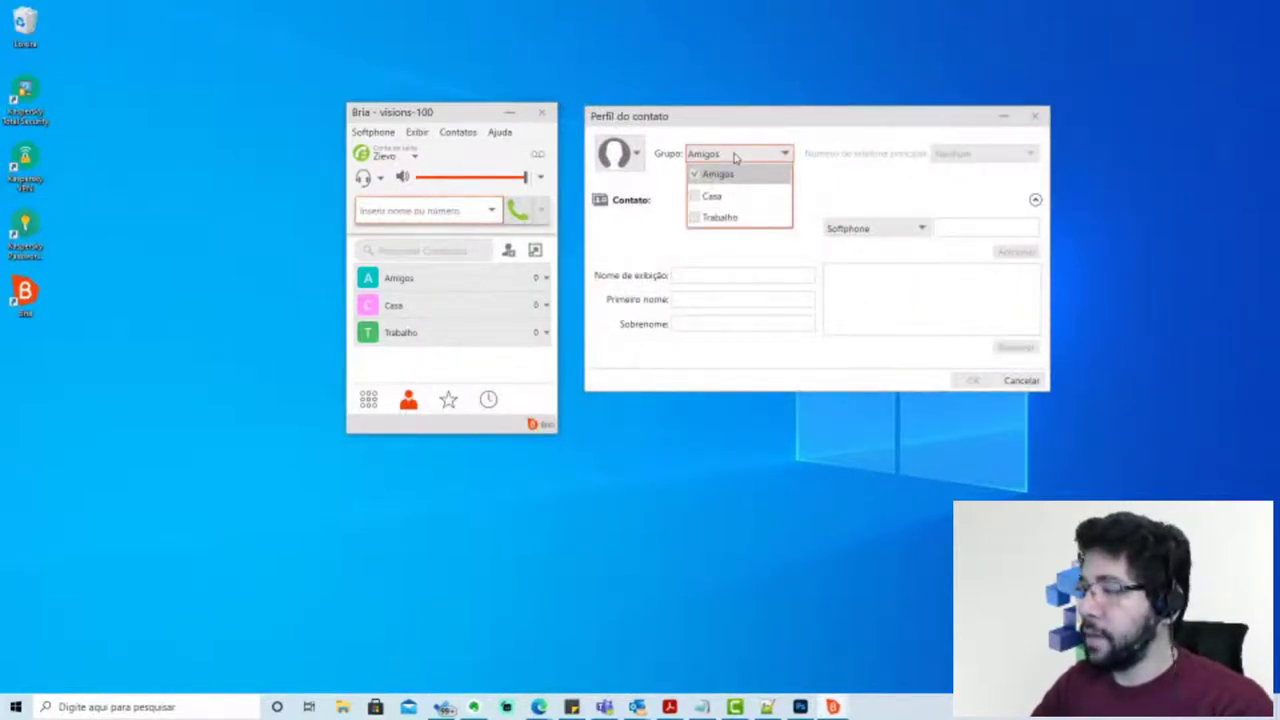
click(714, 220)
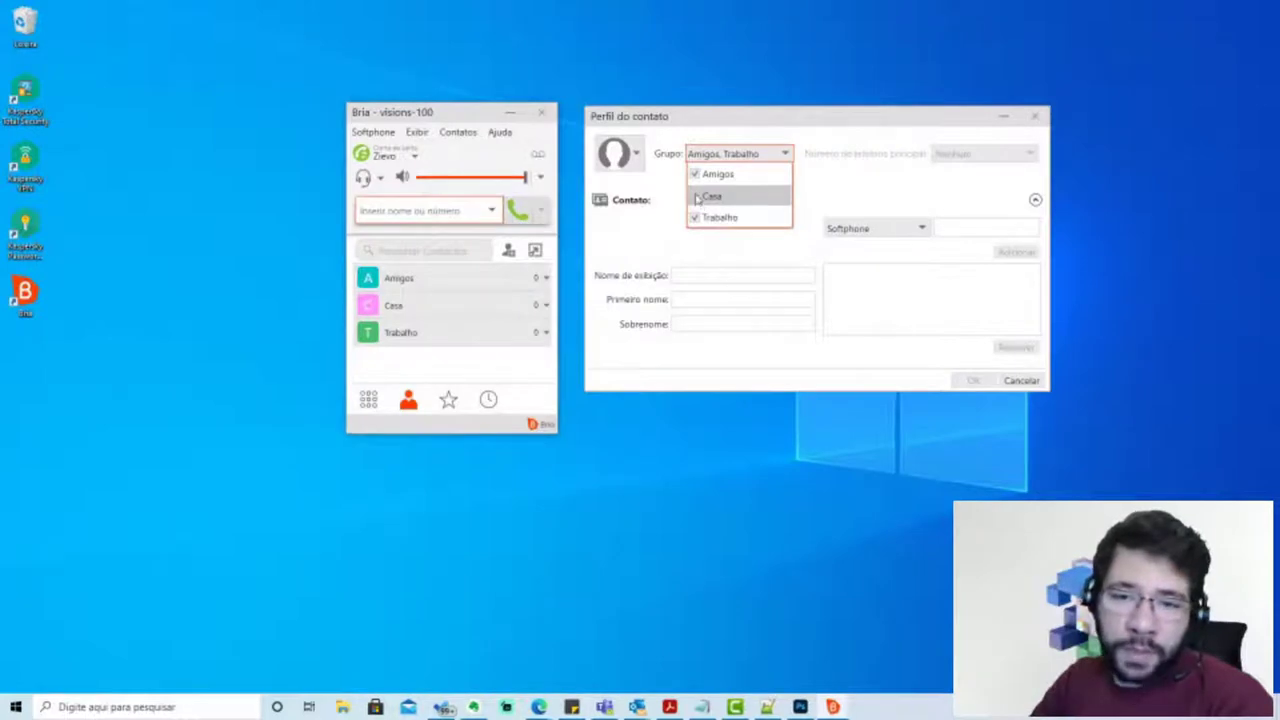
click(700, 174)
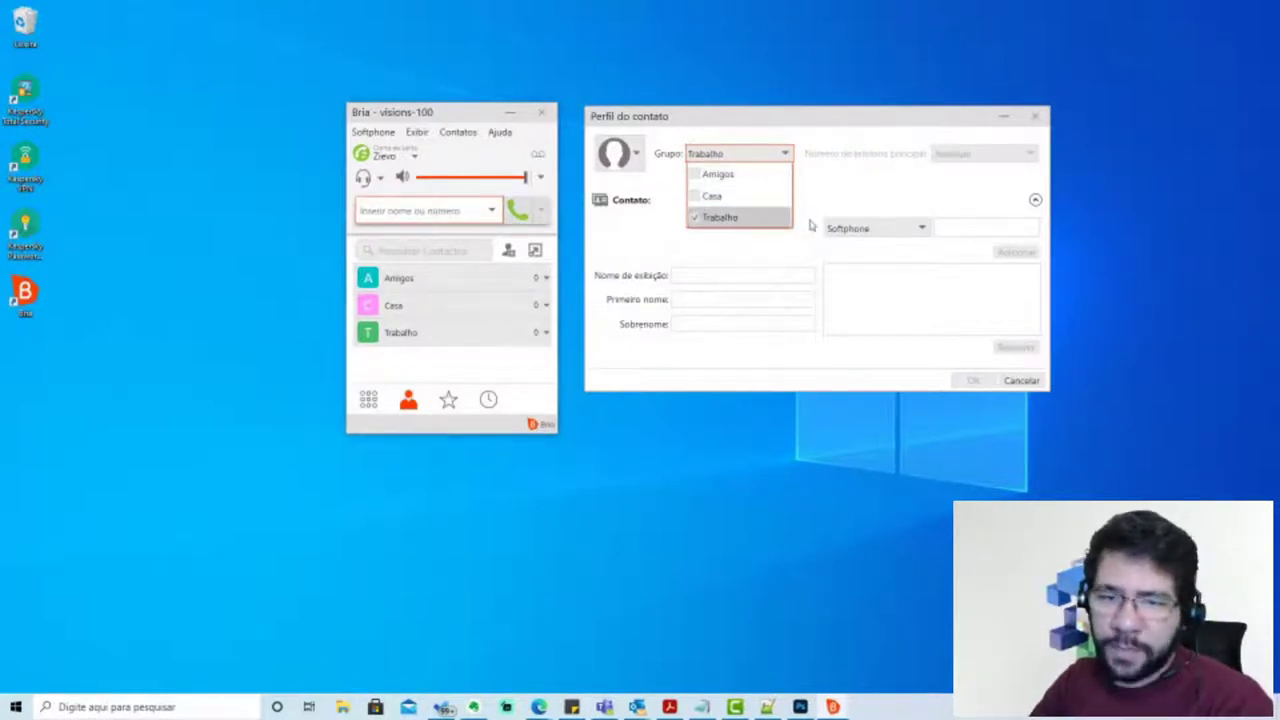
click(698, 276)
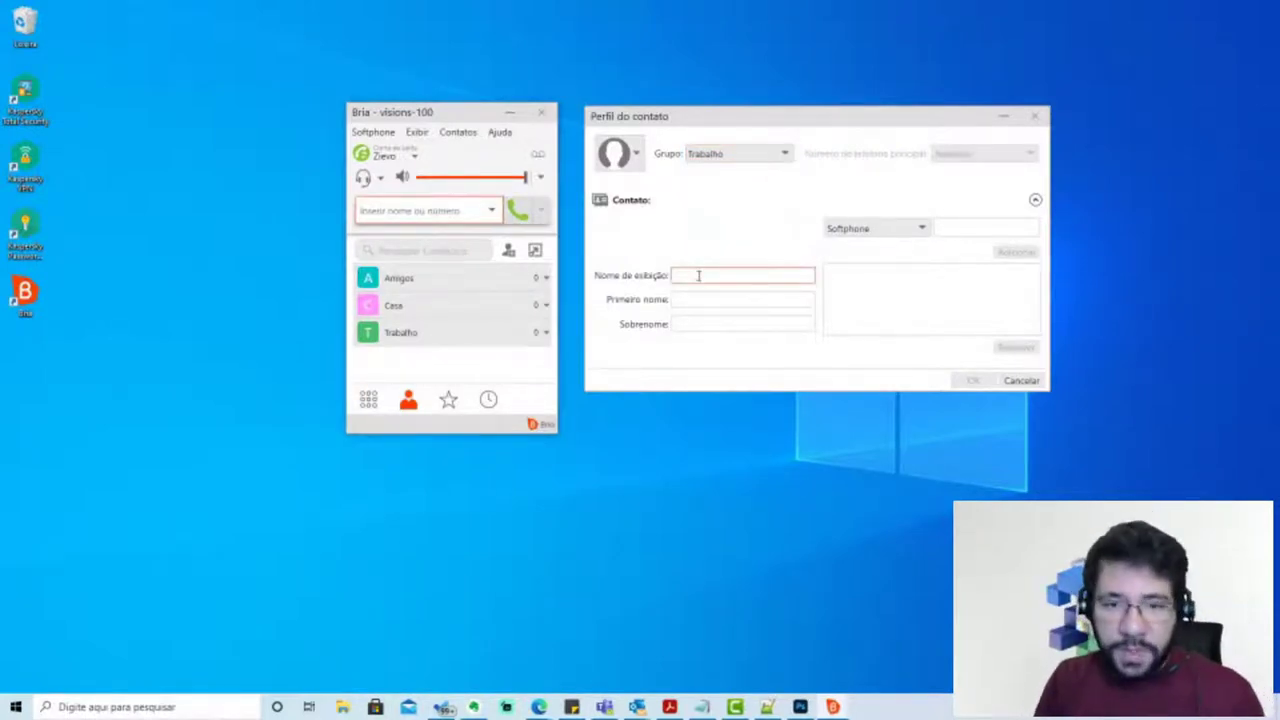
Enter the contact's full name plus '| VSTEC' as display name, then first name and surname
text(M)
key(BackSpace)
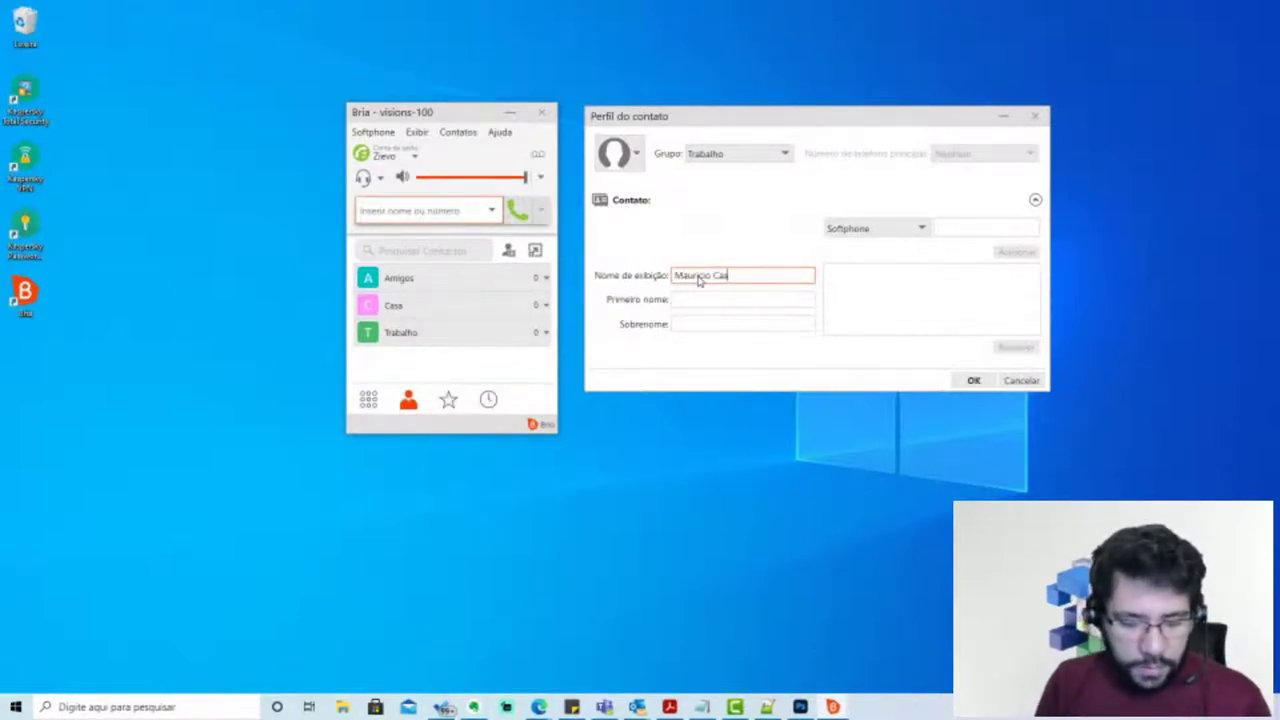
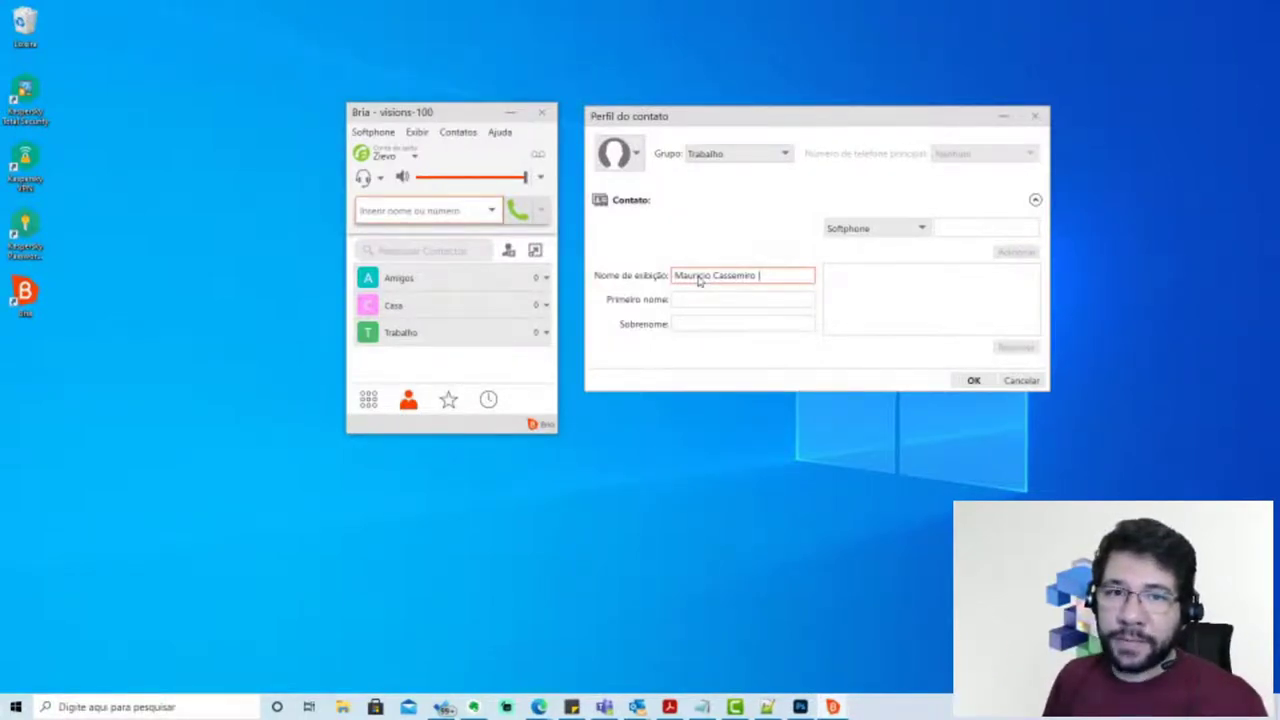
text(I)
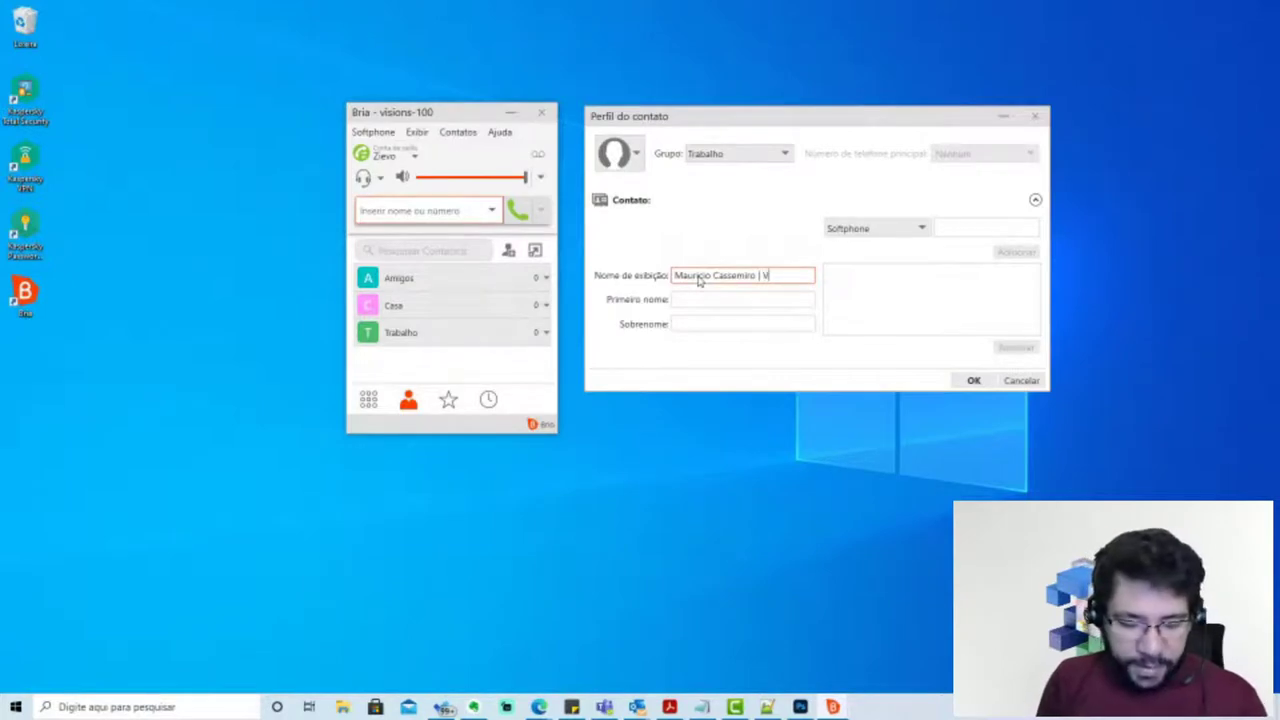
text( VSTEC)
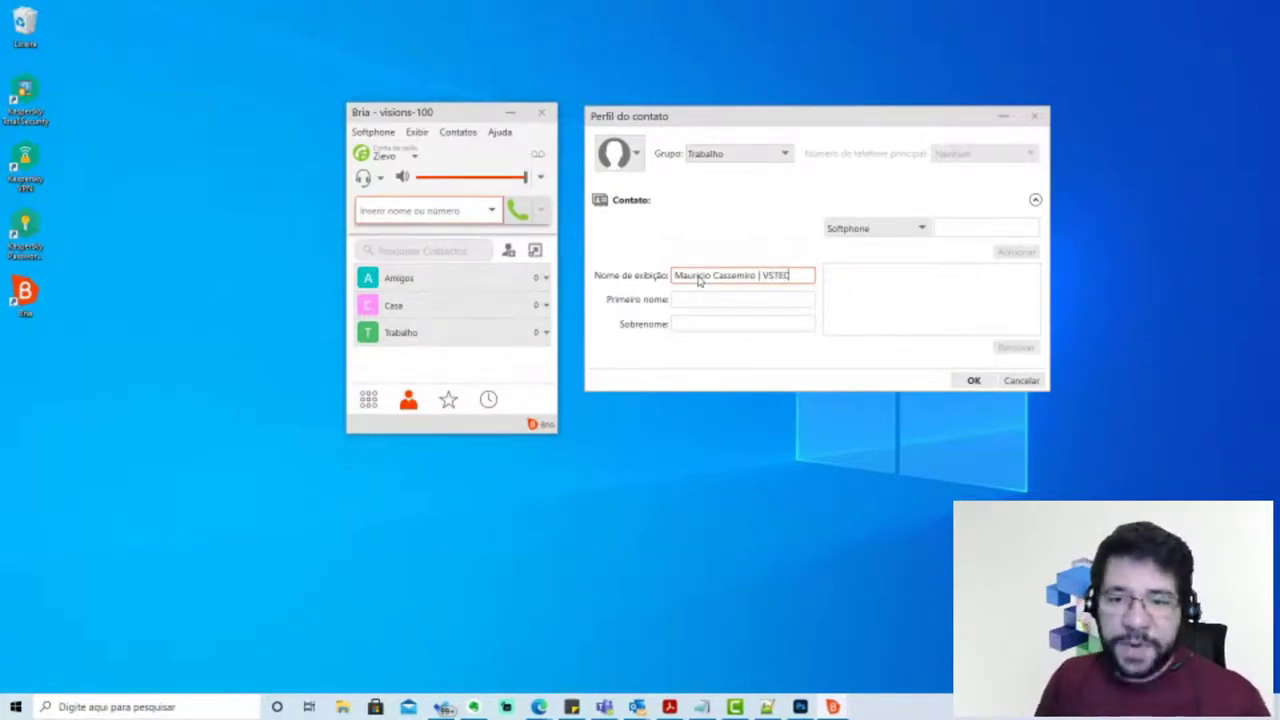
click(756, 297)
key(Tab)
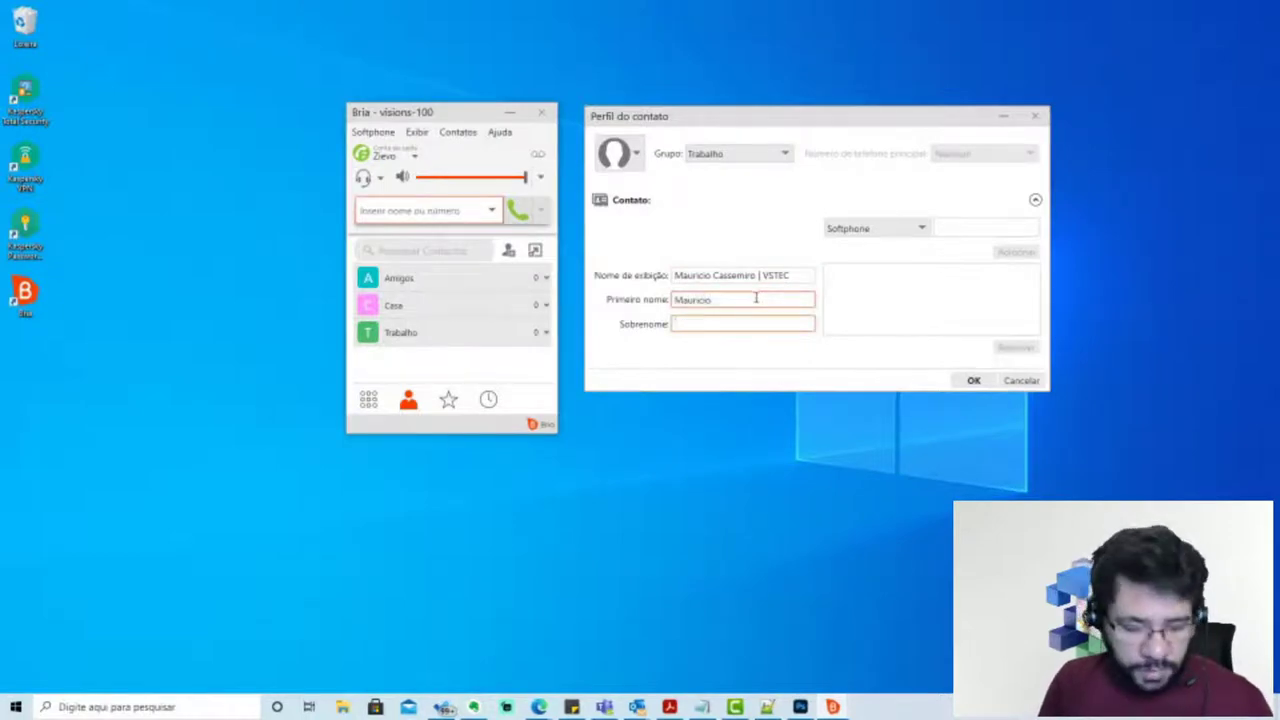
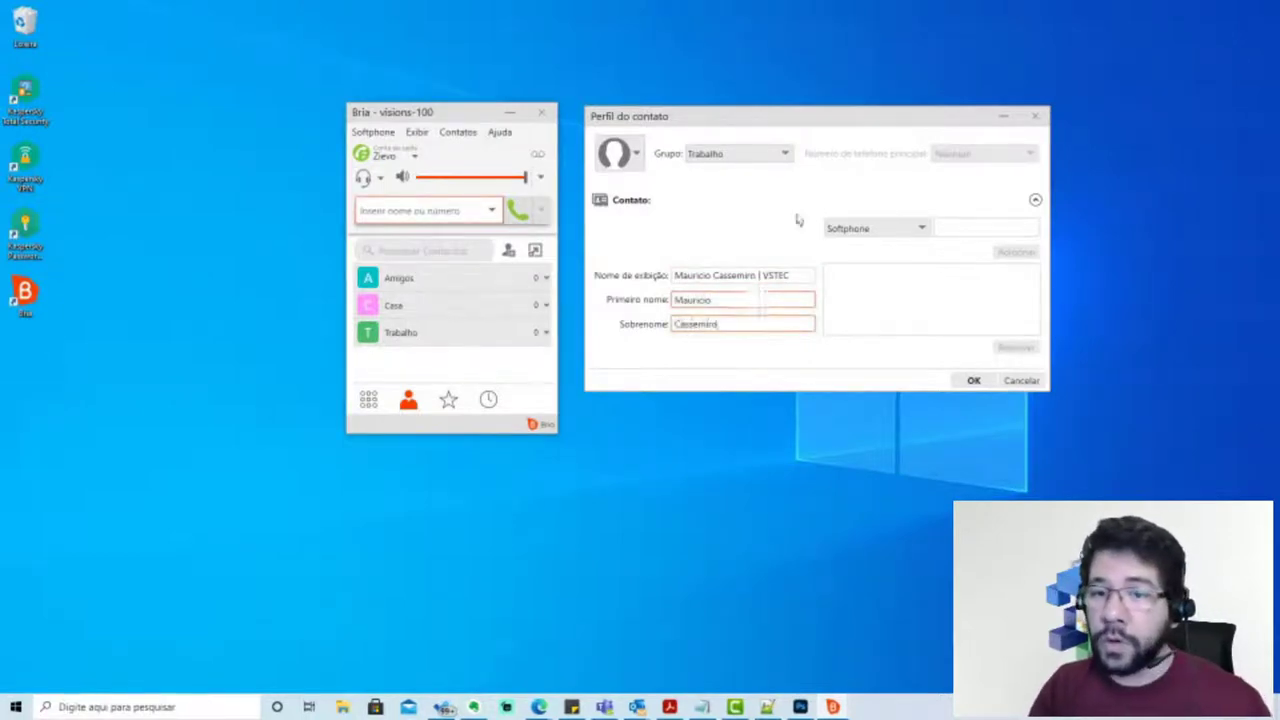
click(878, 230)
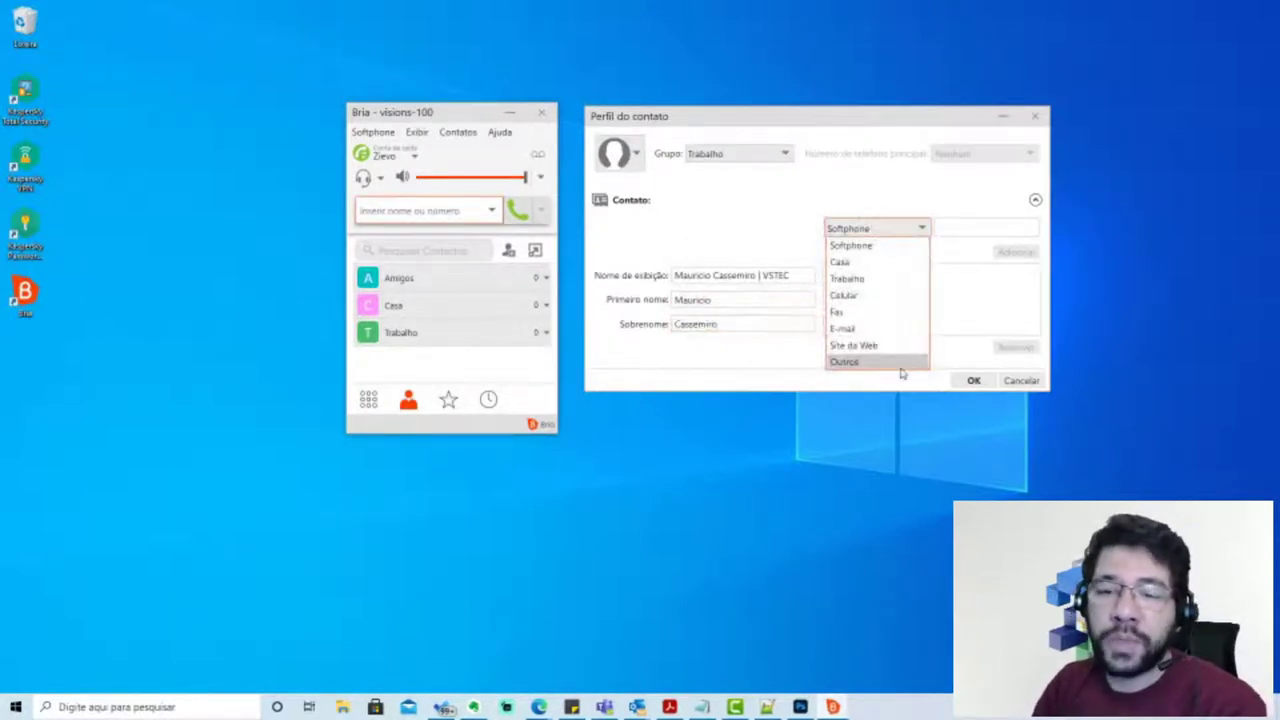
Add the contact's e-mail address and personal website as E-mail and Site da Web entries
click(886, 329)
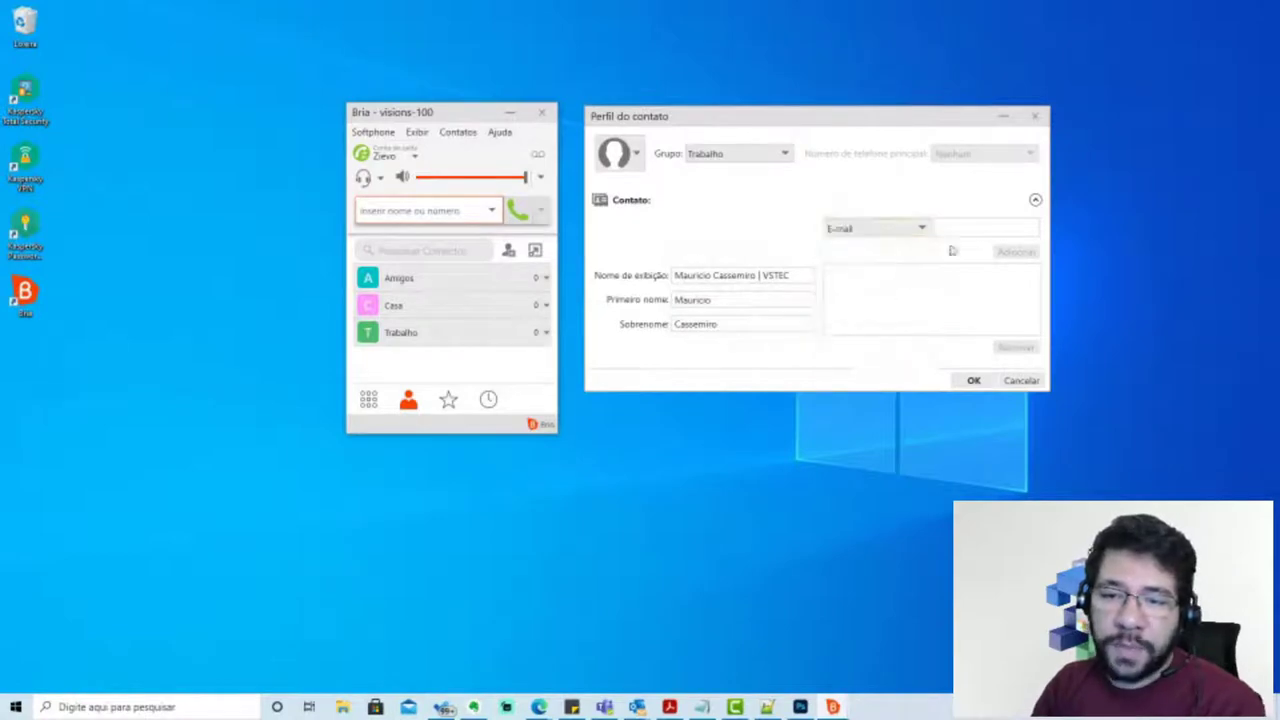
click(958, 228)
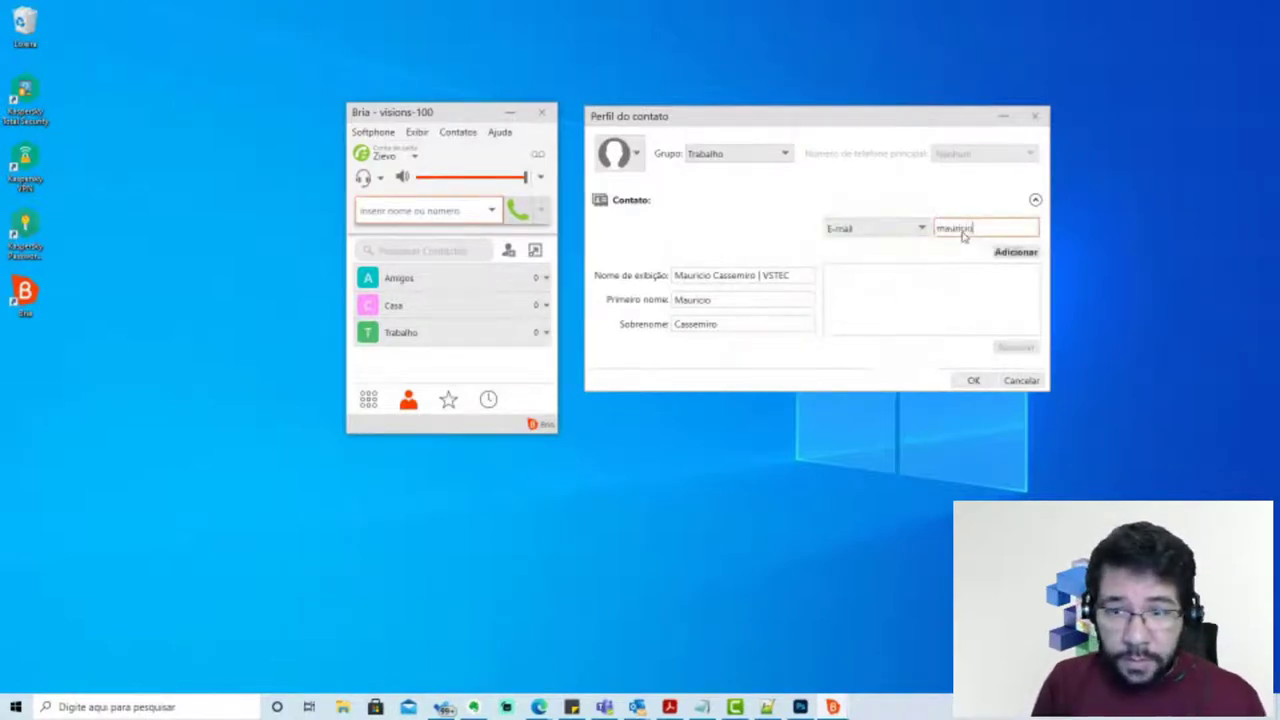
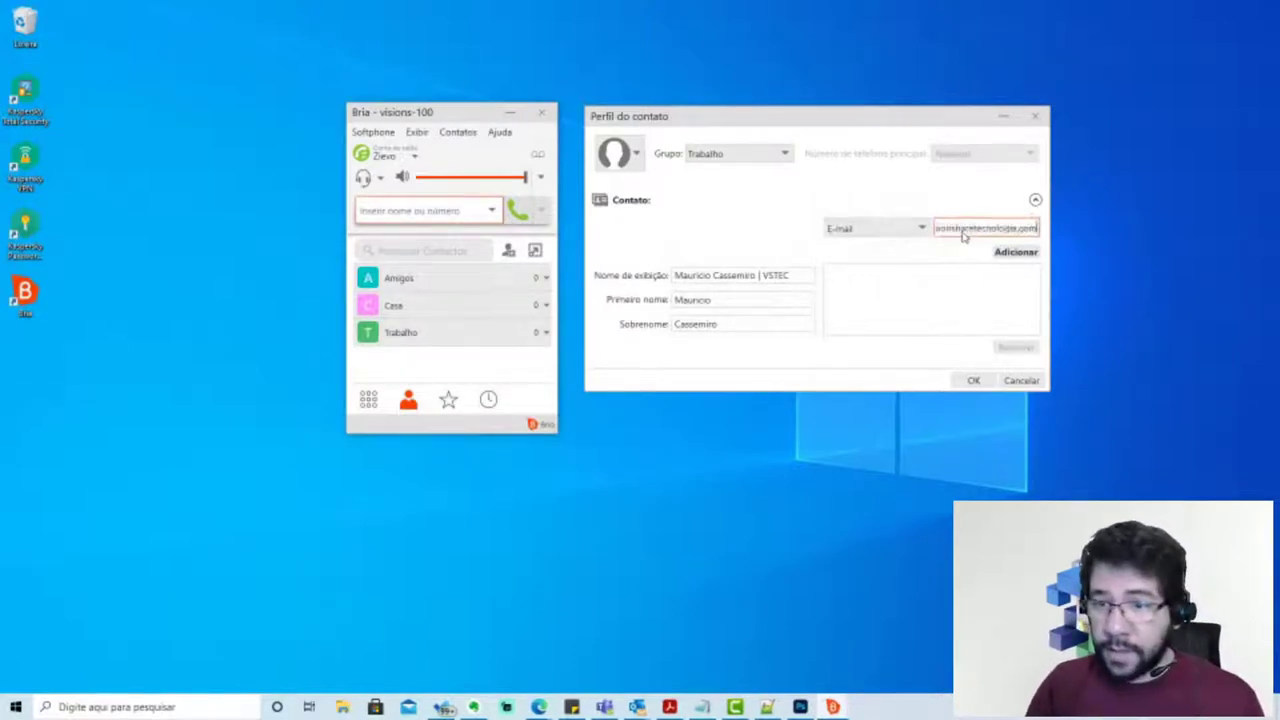
click(1016, 251)
click(915, 228)
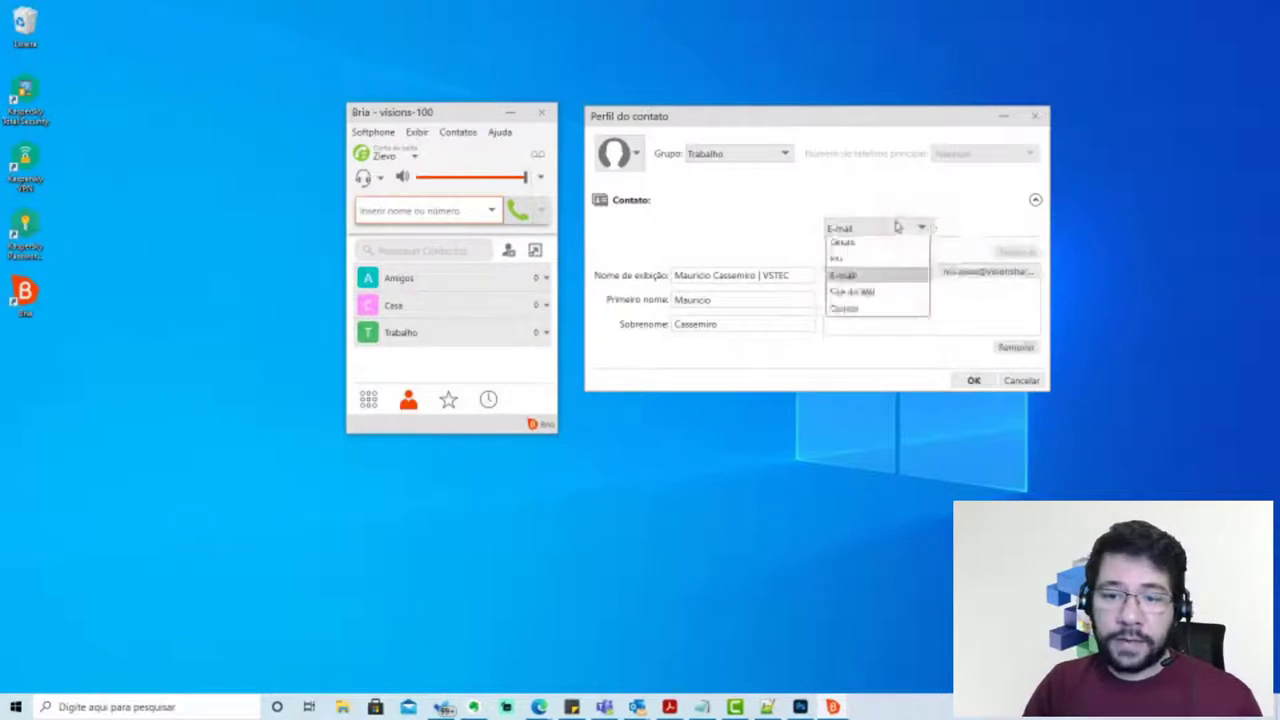
click(865, 340)
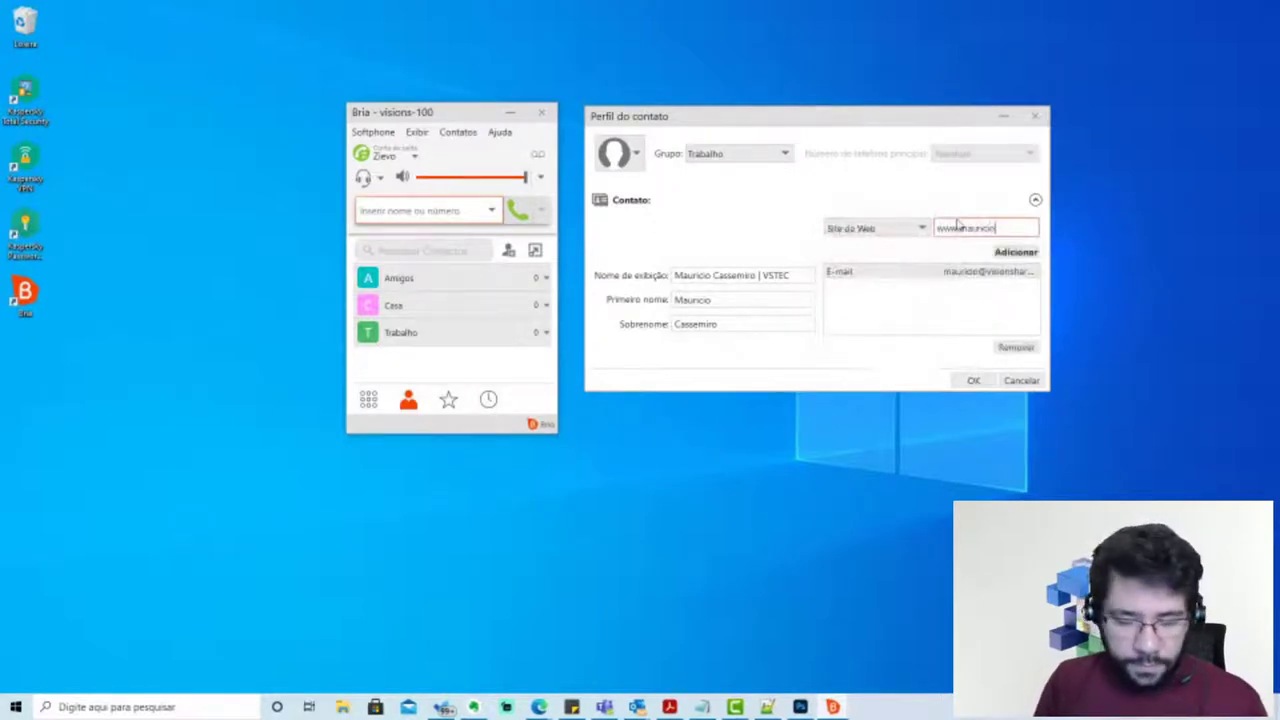
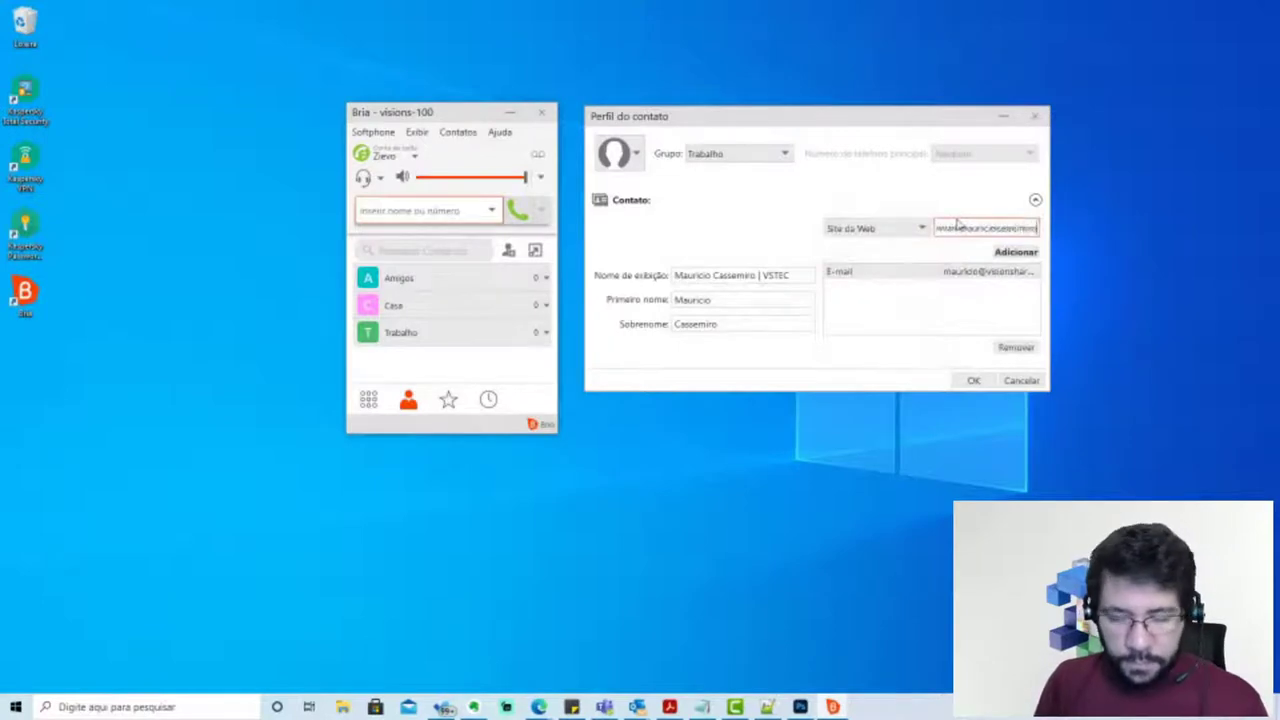
click(1016, 251)
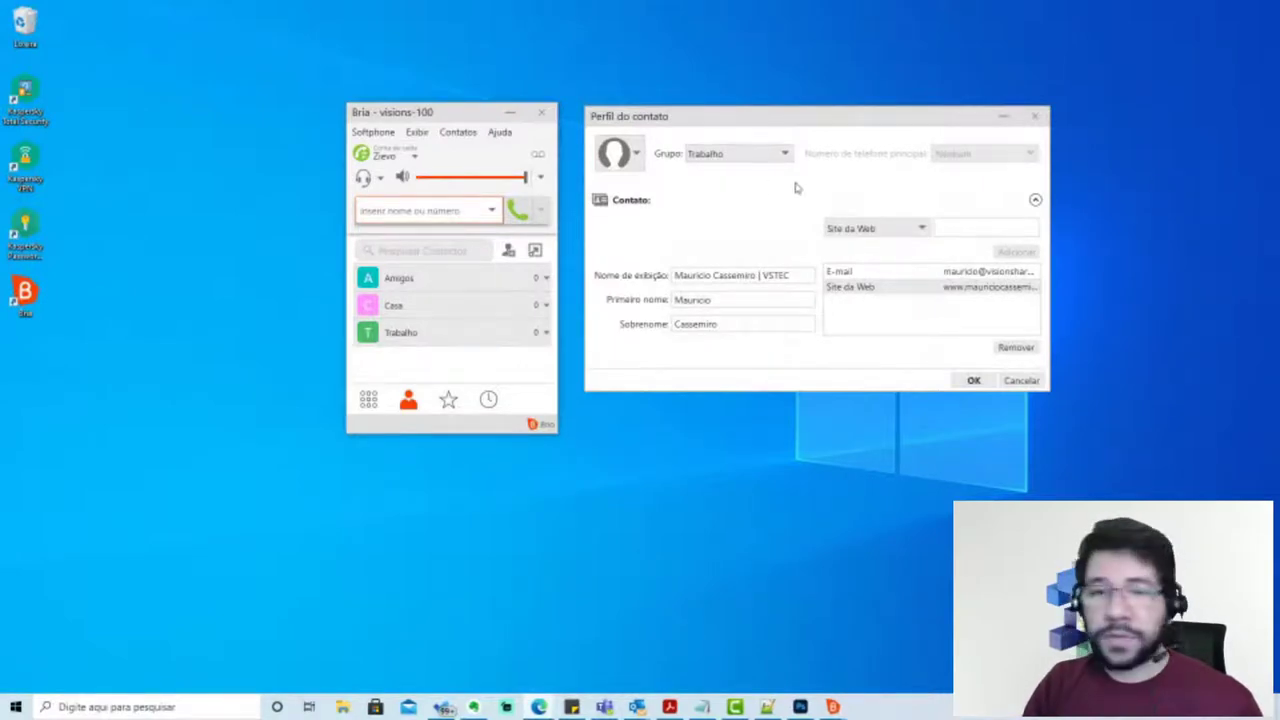
Add the contact's work phone as Trabalho and mobile number as Celular
click(875, 230)
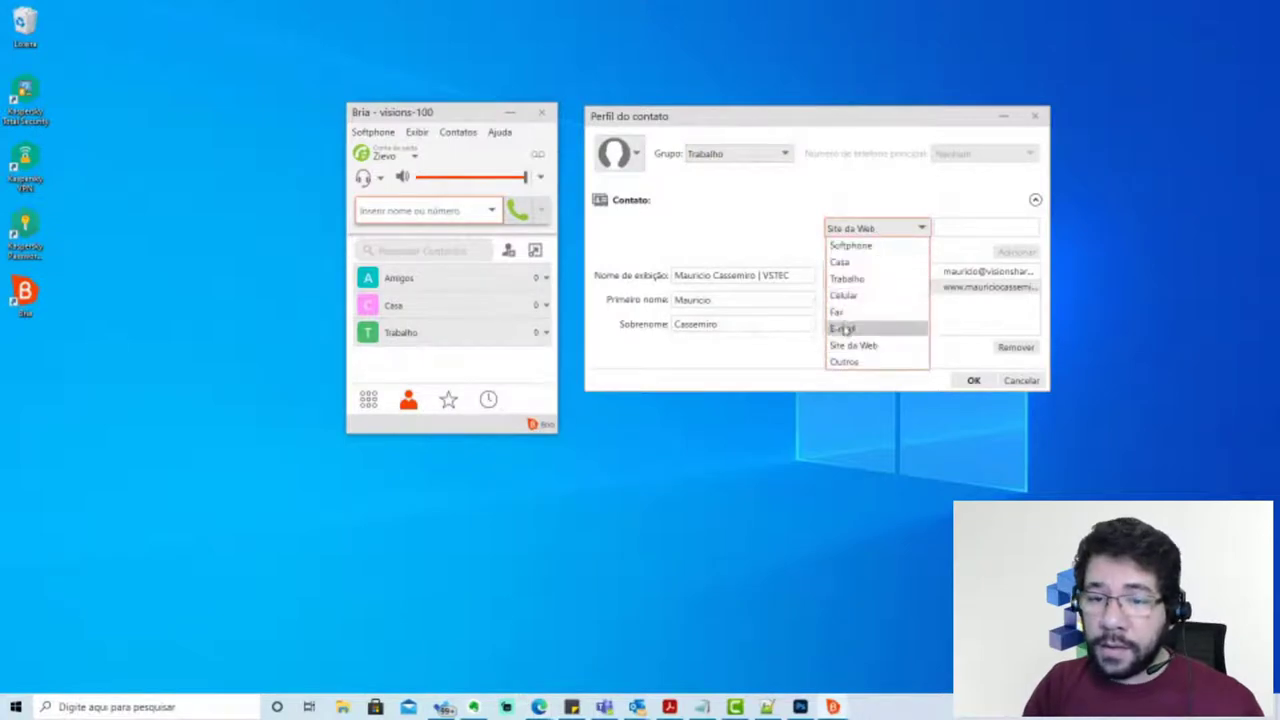
click(878, 279)
click(962, 227)
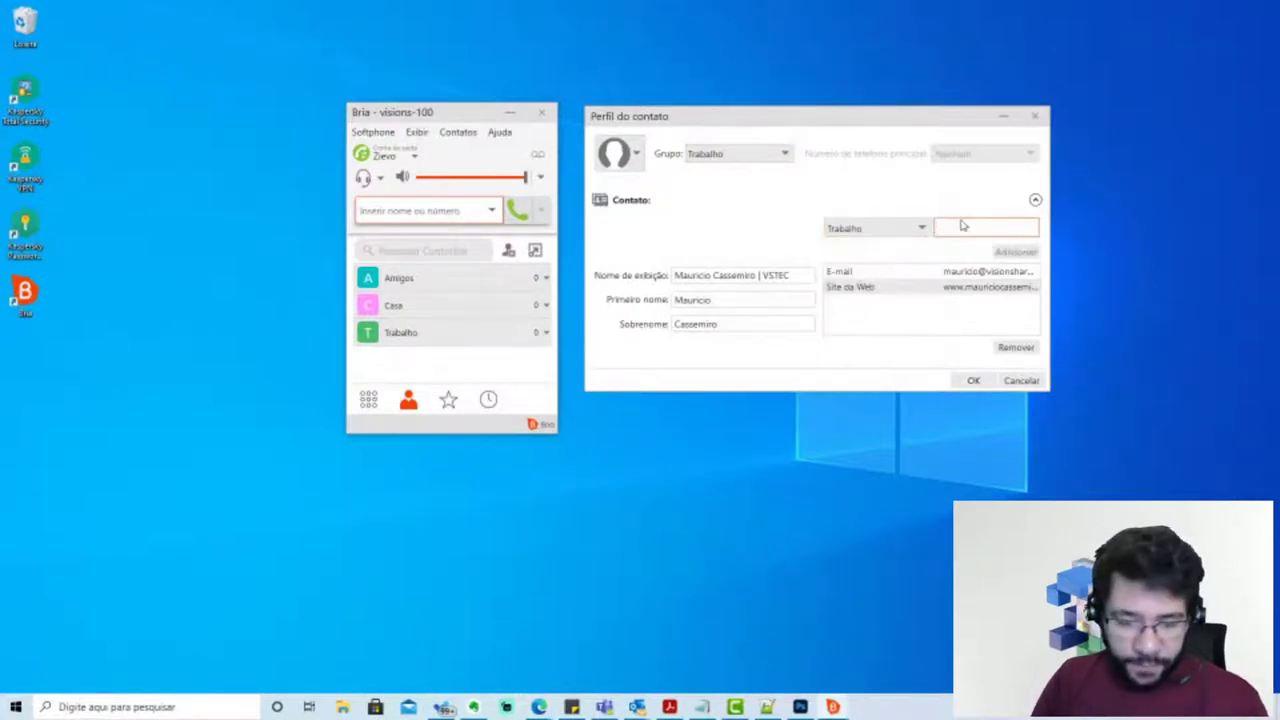
text(3890-2819)
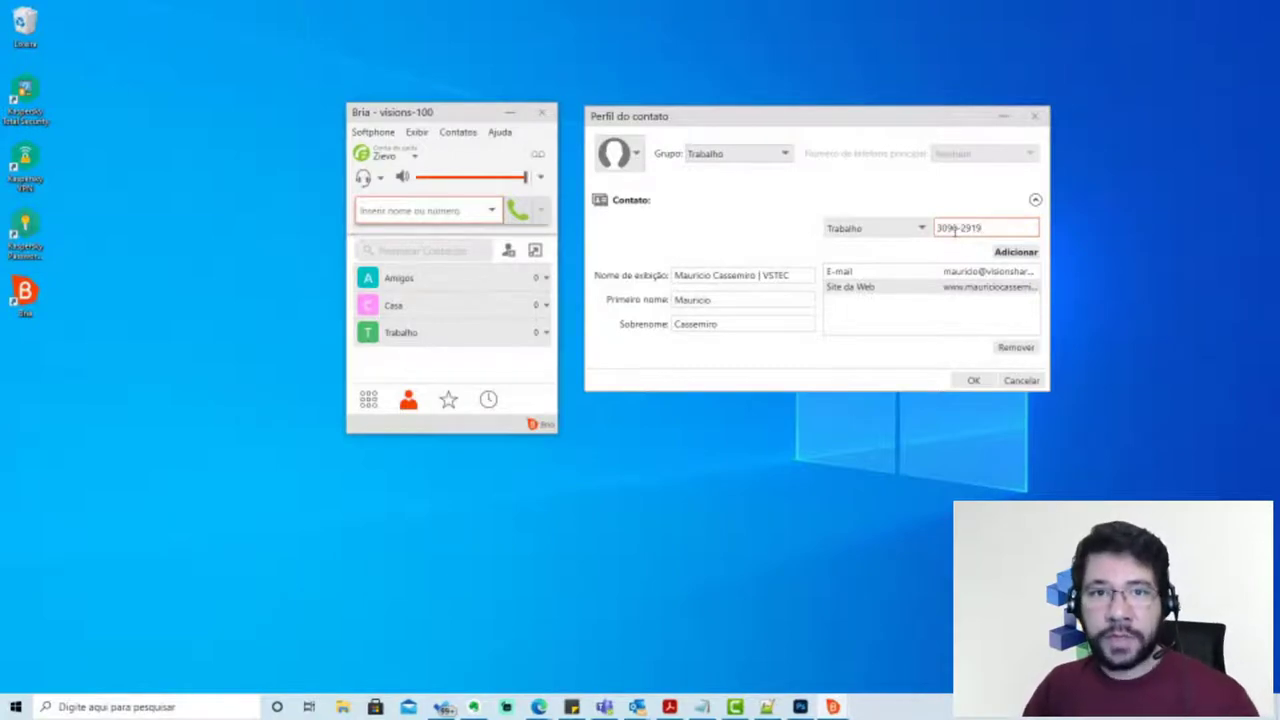
click(1017, 253)
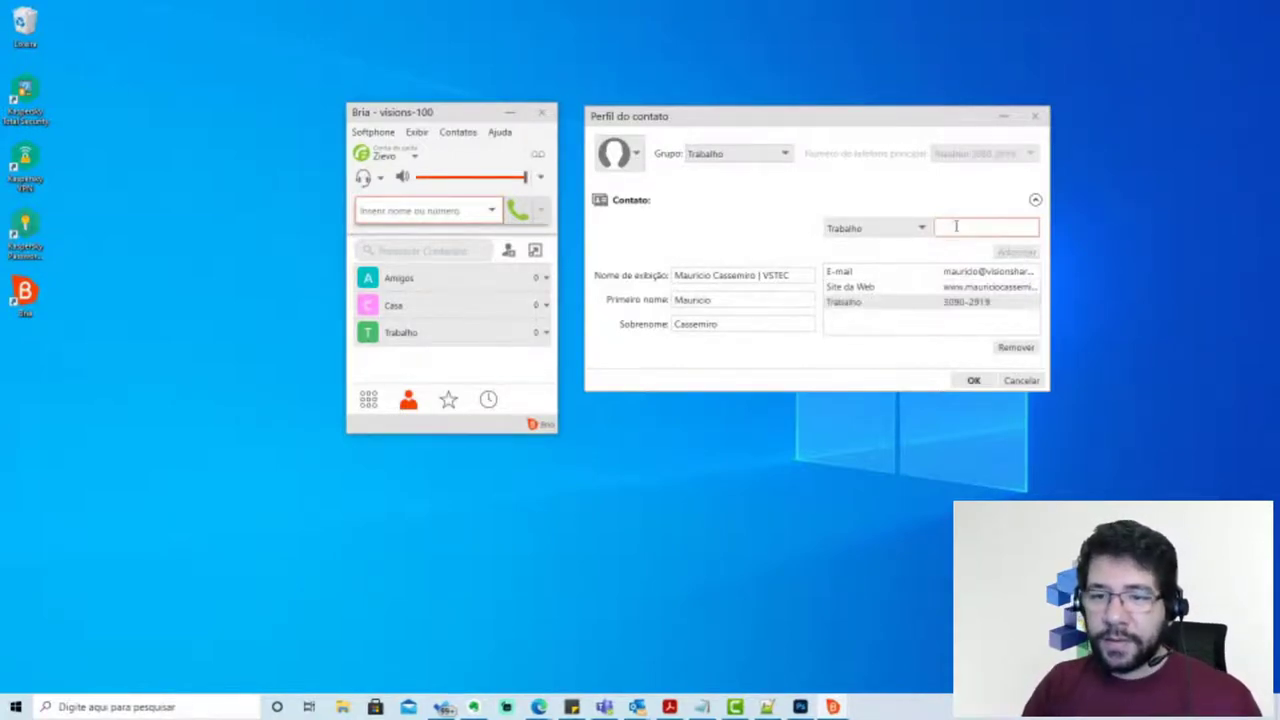
click(900, 228)
click(845, 295)
click(965, 227)
text(992)
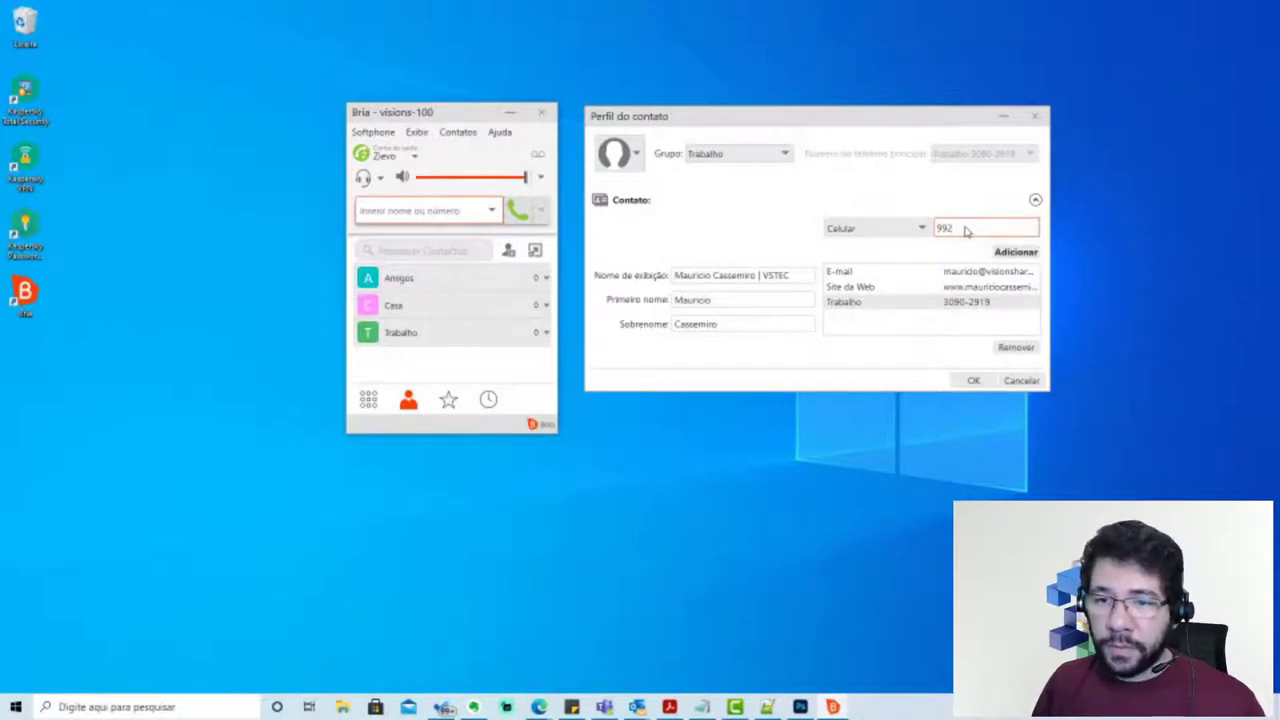
text(86-5179)
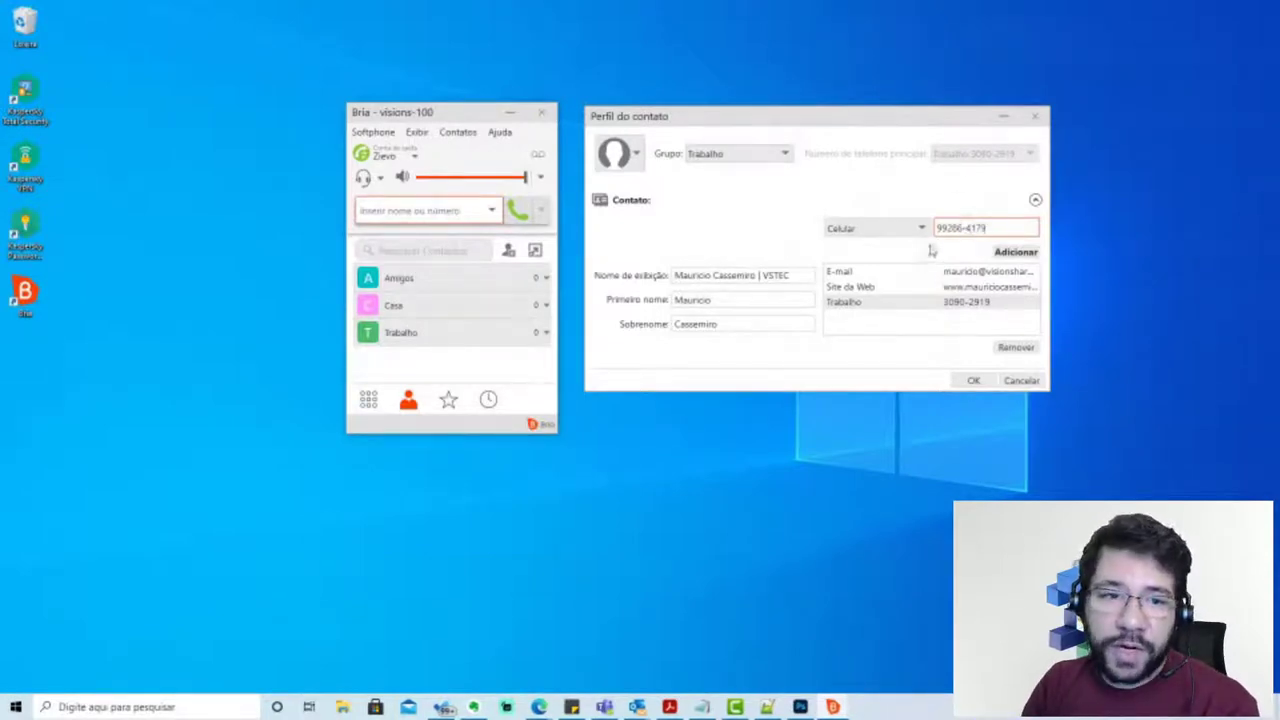
click(1030, 255)
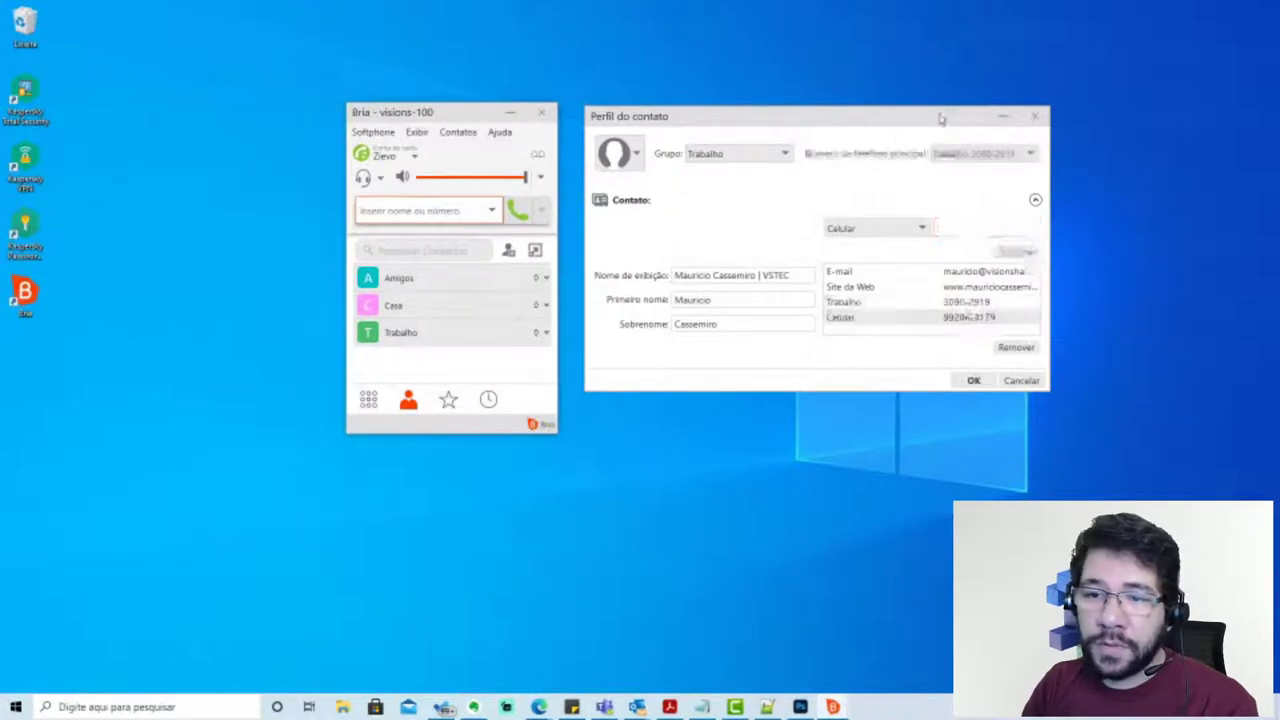
Set the new contact's avatar to a photo from the Imagens folder
drag(948, 122, 930, 118)
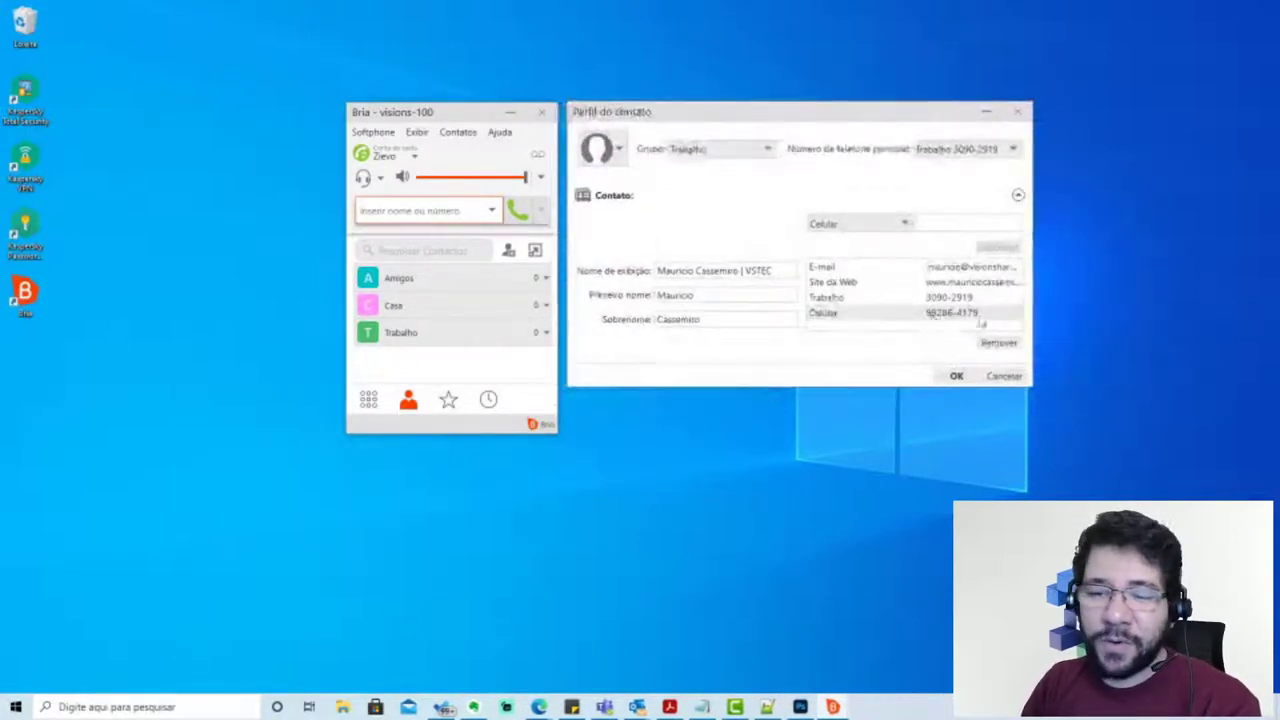
click(866, 225)
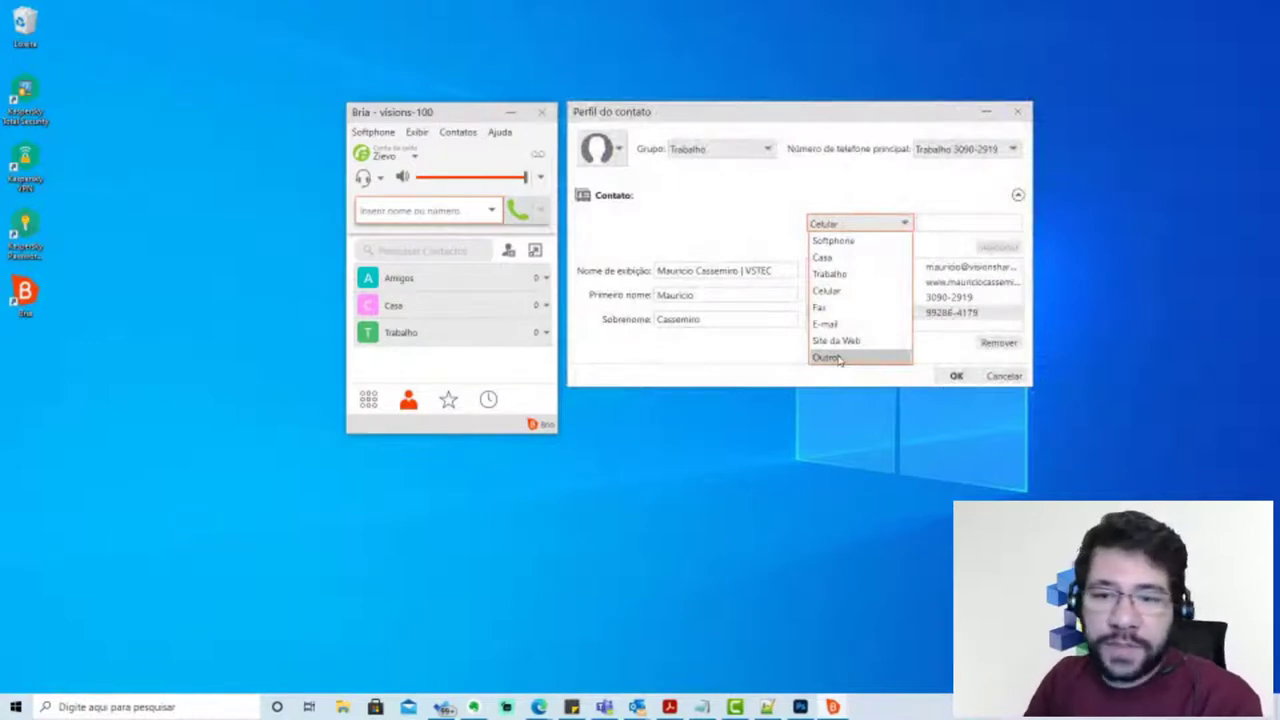
click(905, 218)
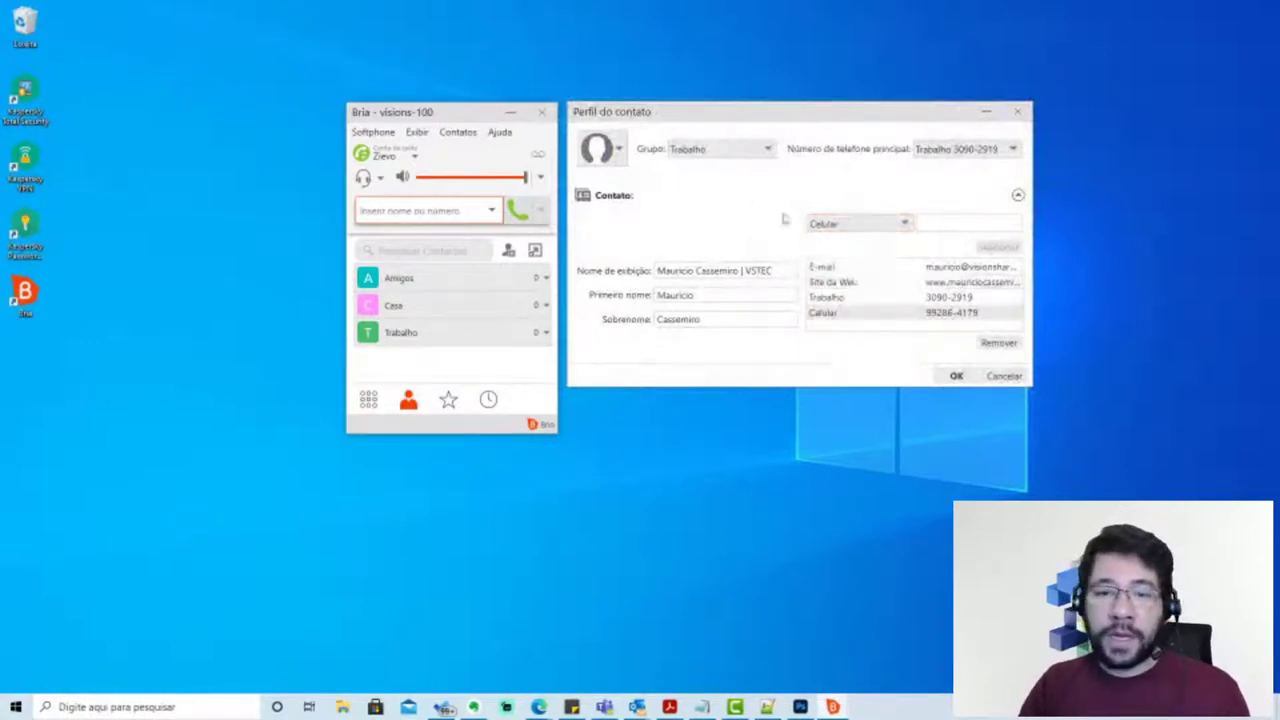
click(619, 150)
click(620, 228)
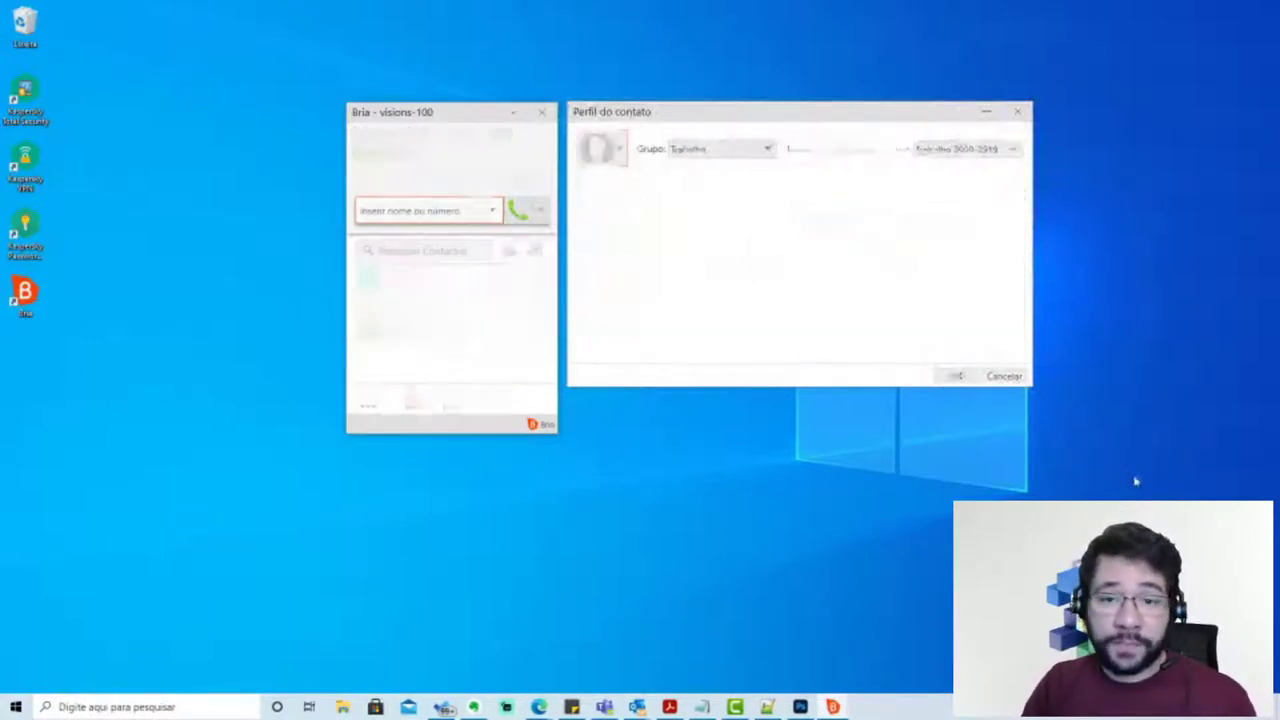
click(1068, 210)
click(1093, 438)
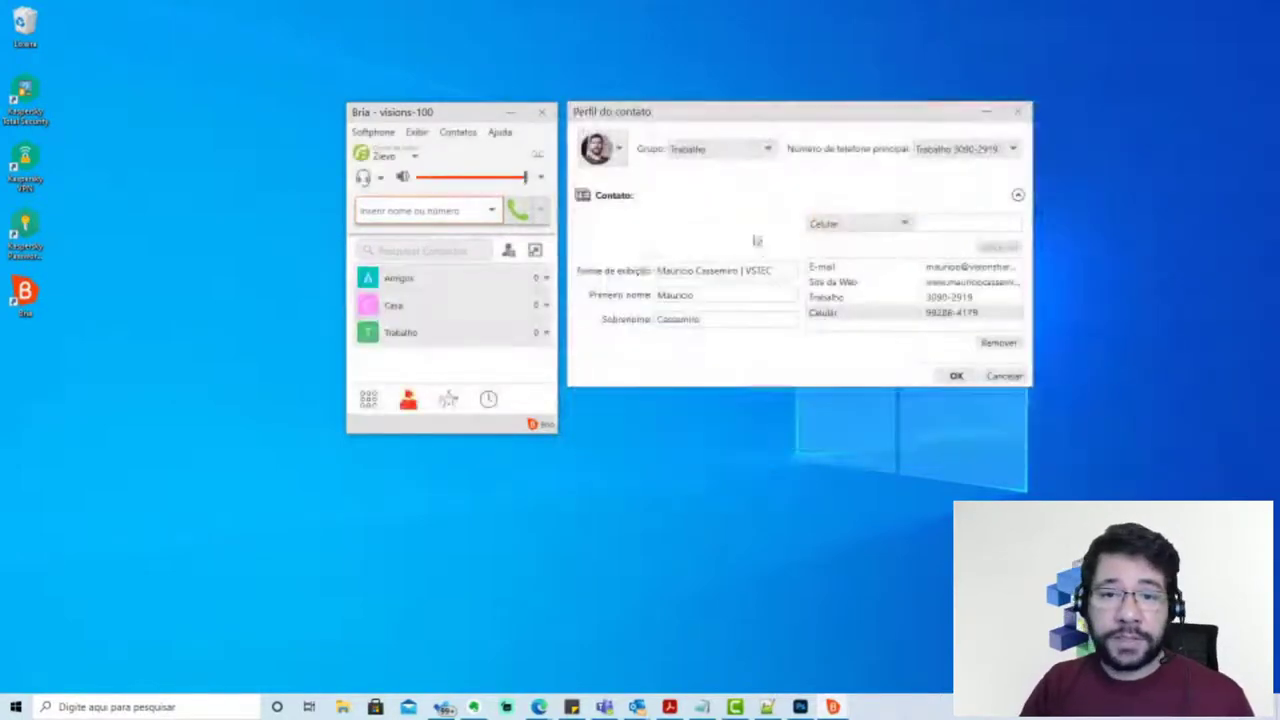
Save the contact into the Trabalho group, then show the dialpad and shift the window right
drag(779, 121, 774, 121)
click(951, 377)
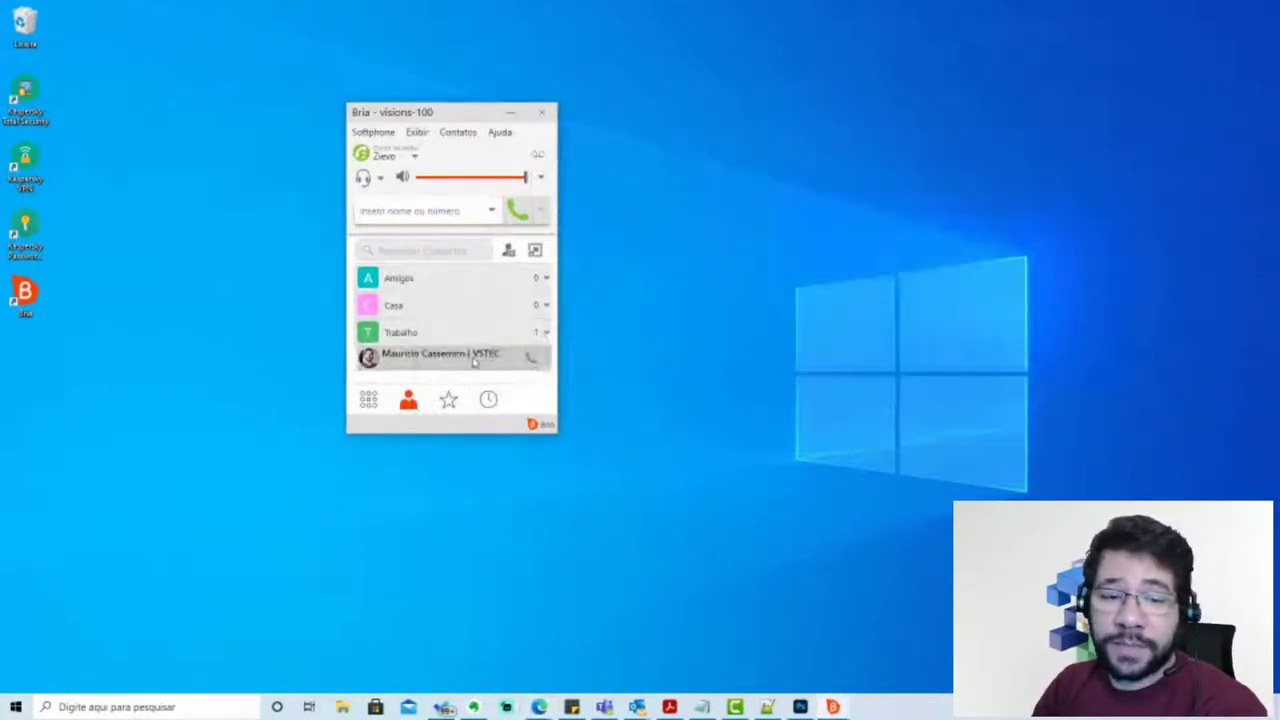
click(369, 399)
drag(480, 126, 575, 125)
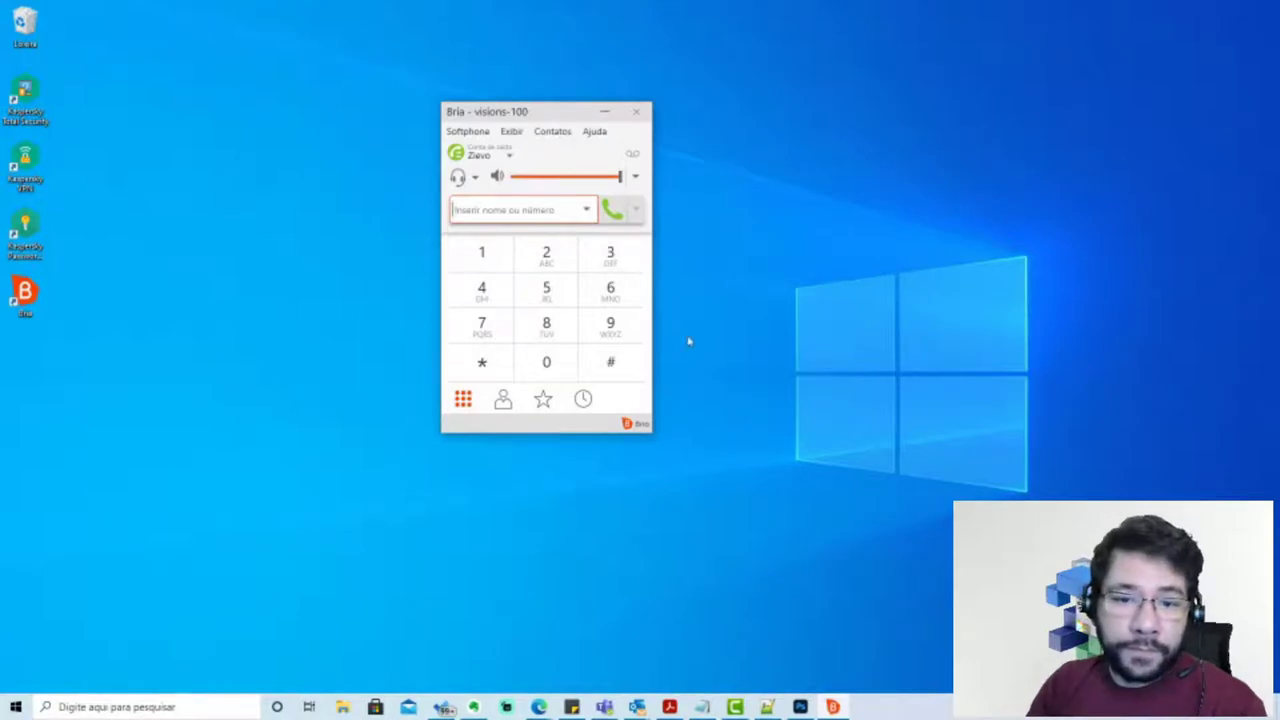
Dial the work contact's mobile number on the keypad and place the call
click(628, 340)
text(9286)
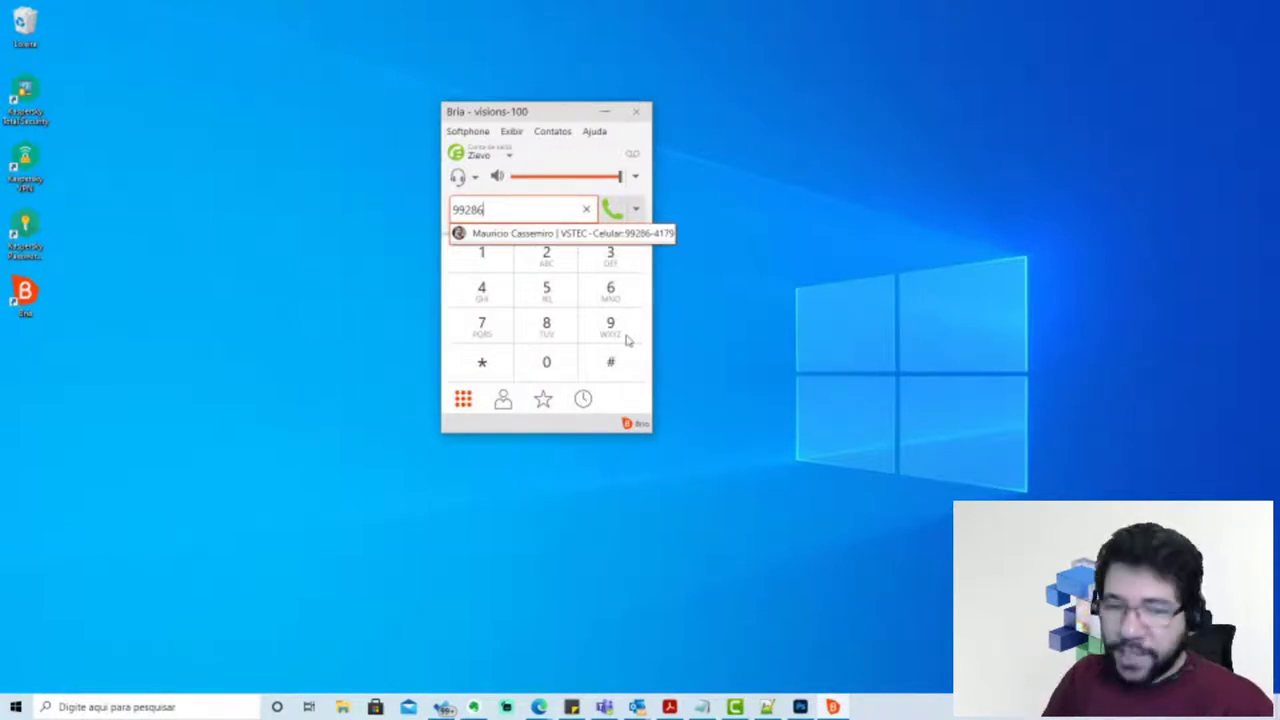
text(4179)
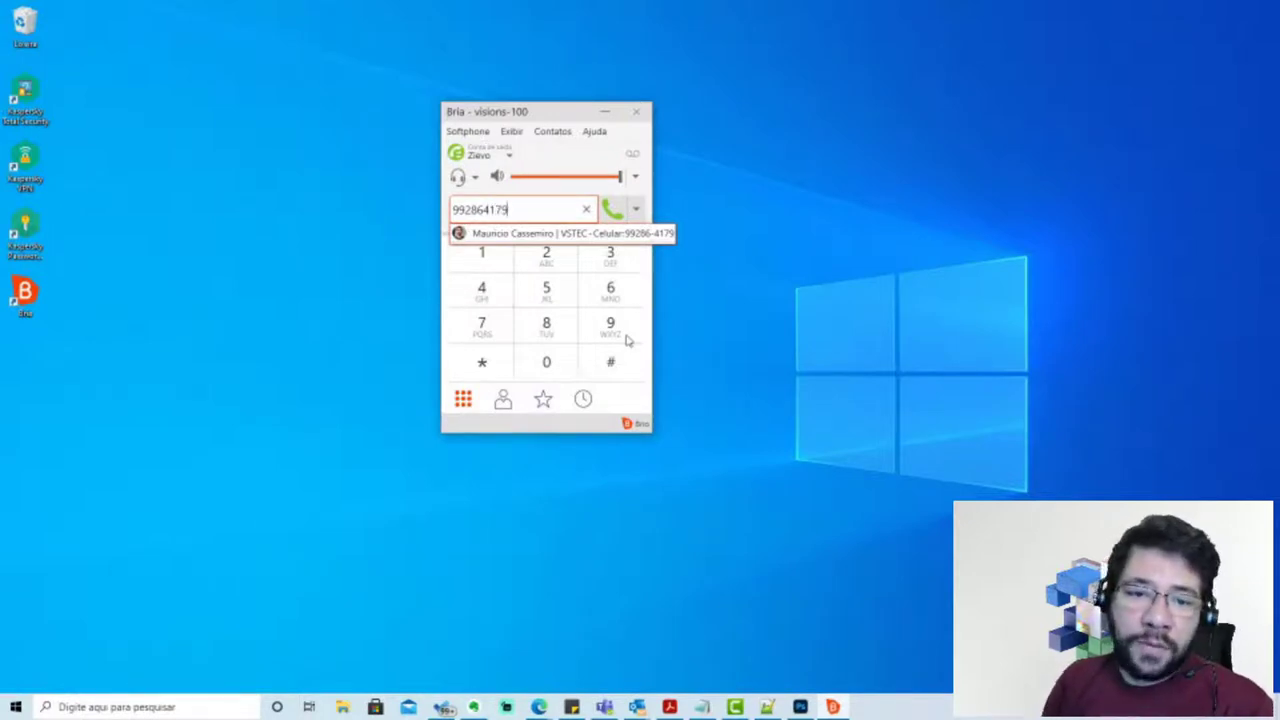
click(613, 211)
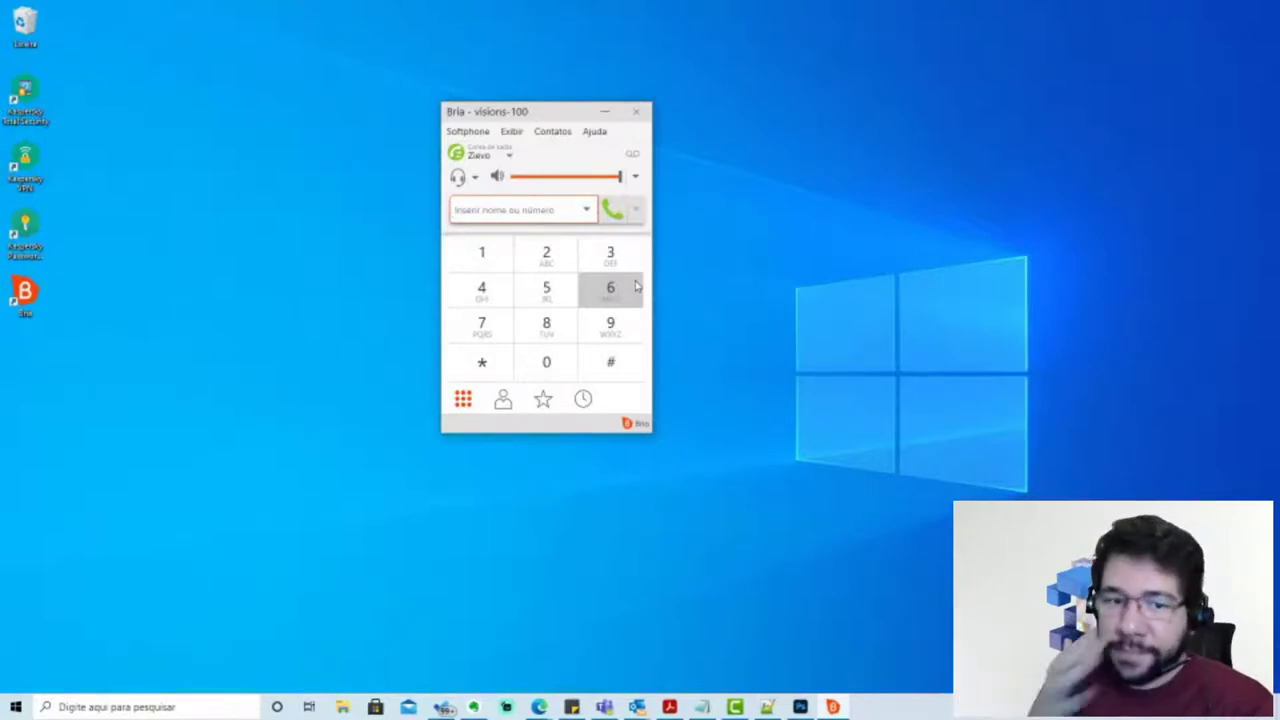
Expand the work contact's 12-second call entry in History and show the recent-numbers list
click(584, 400)
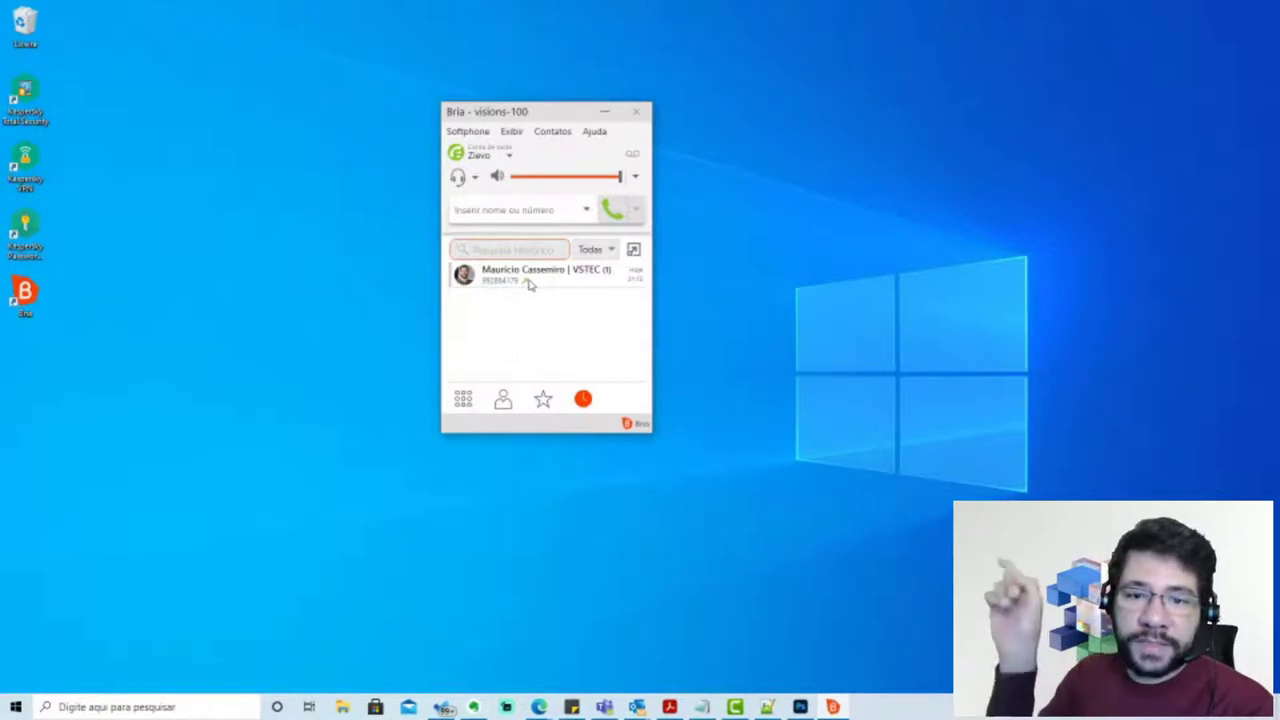
click(600, 287)
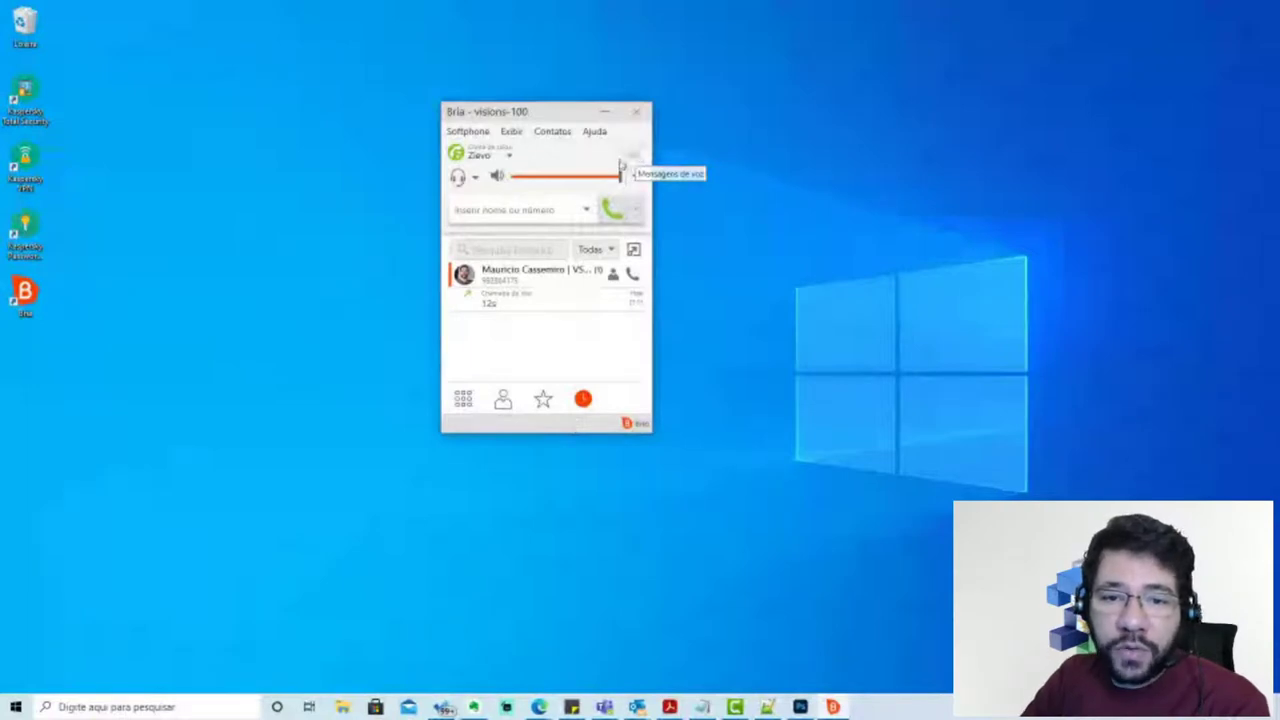
click(587, 213)
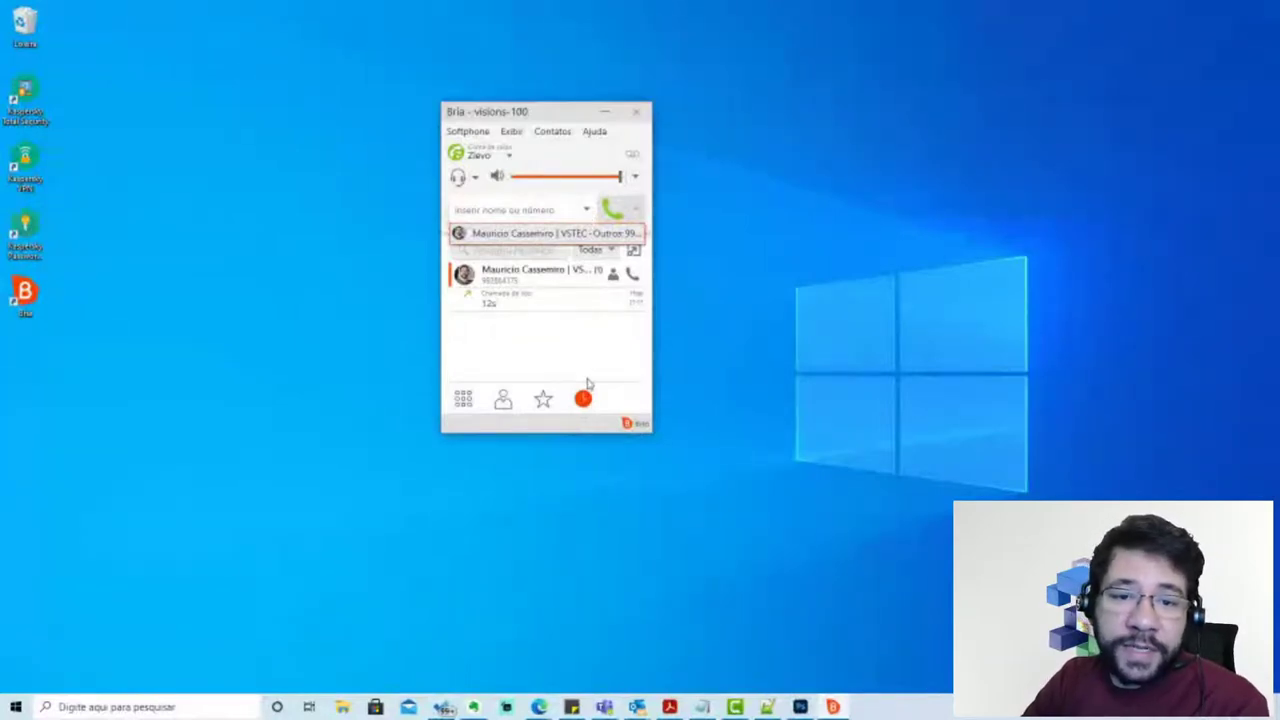
Close the recent-numbers dropdown and switch to the favourites list
click(512, 211)
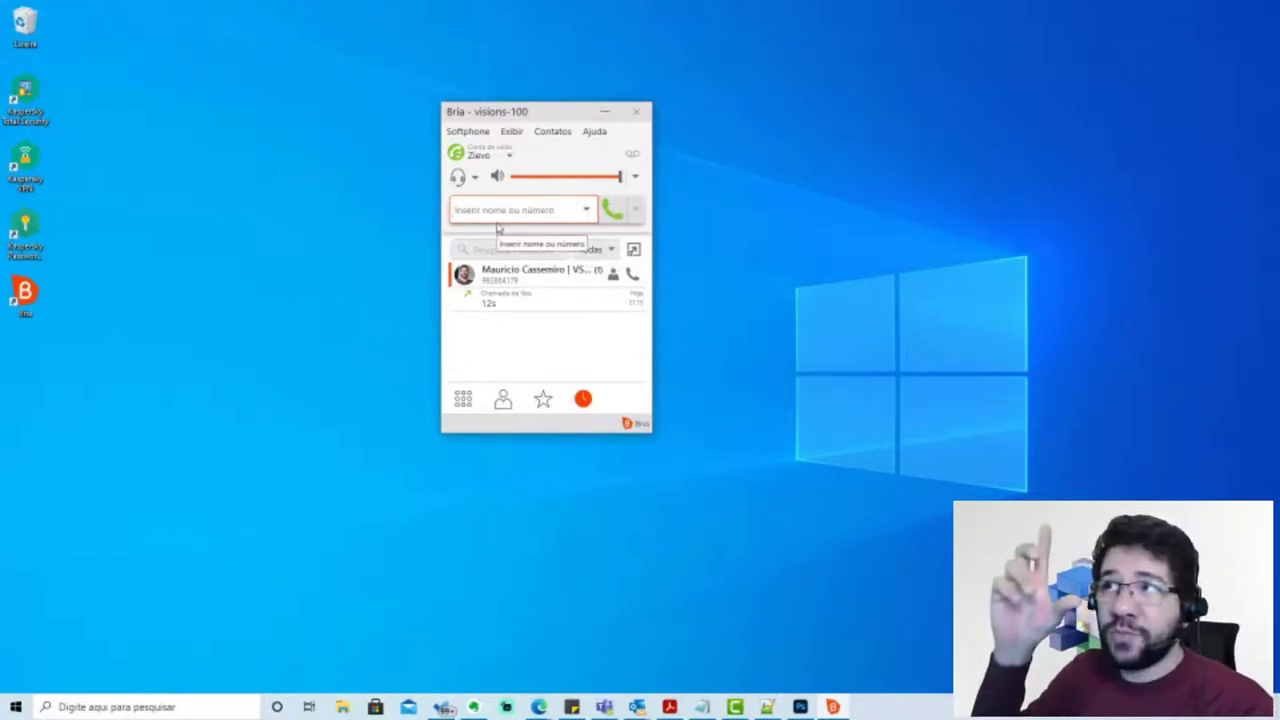
click(543, 400)
View the work contact's card with its phone numbers and e-mail in Contacts, then dismiss it
click(503, 400)
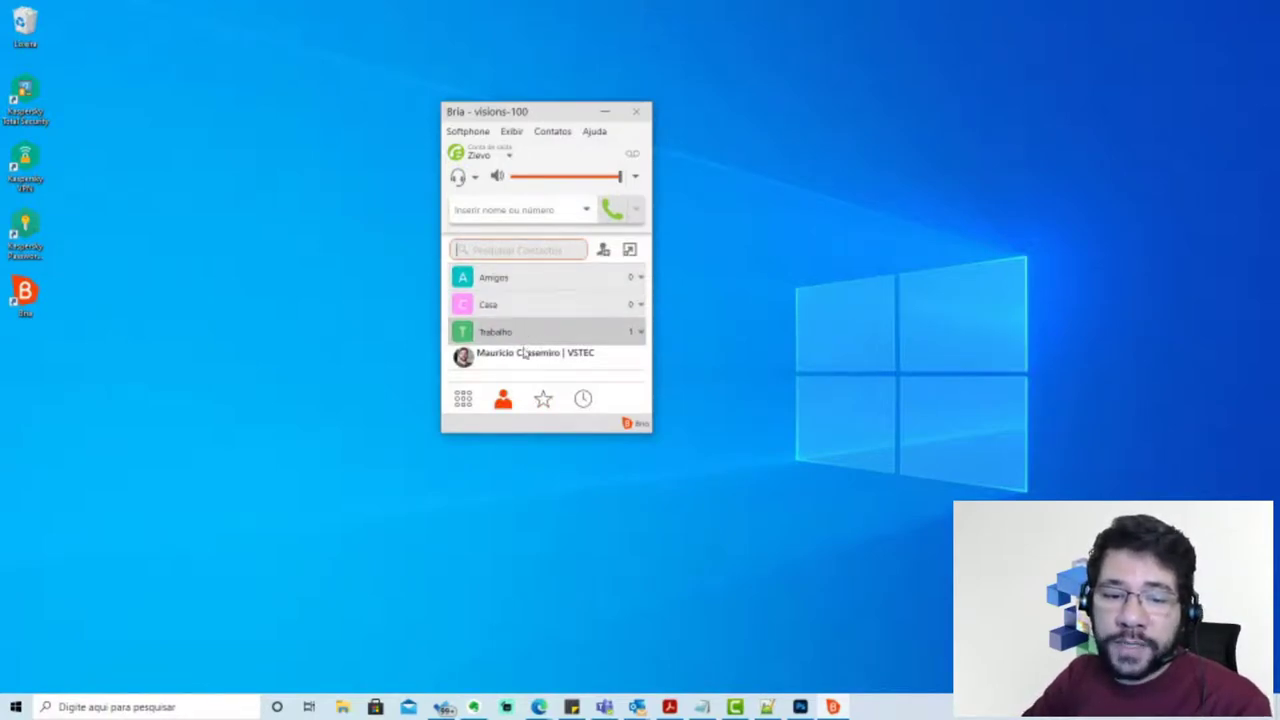
mouse_move(523, 362)
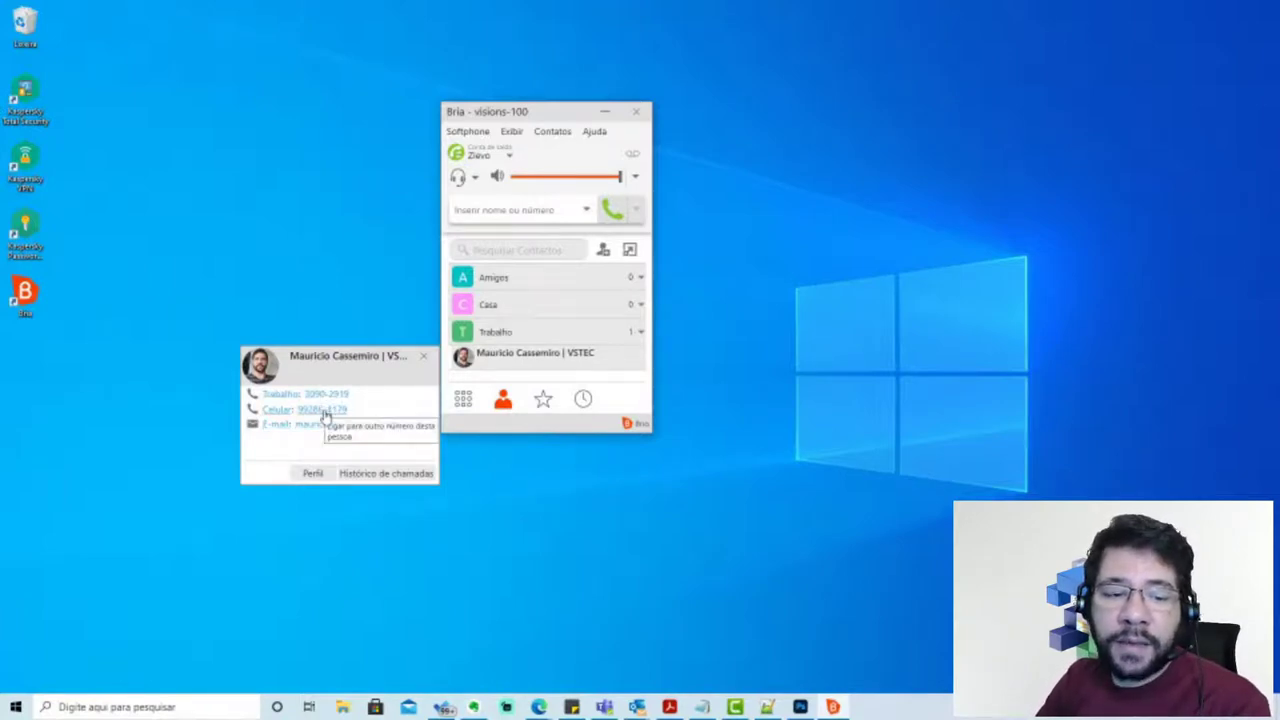
click(325, 412)
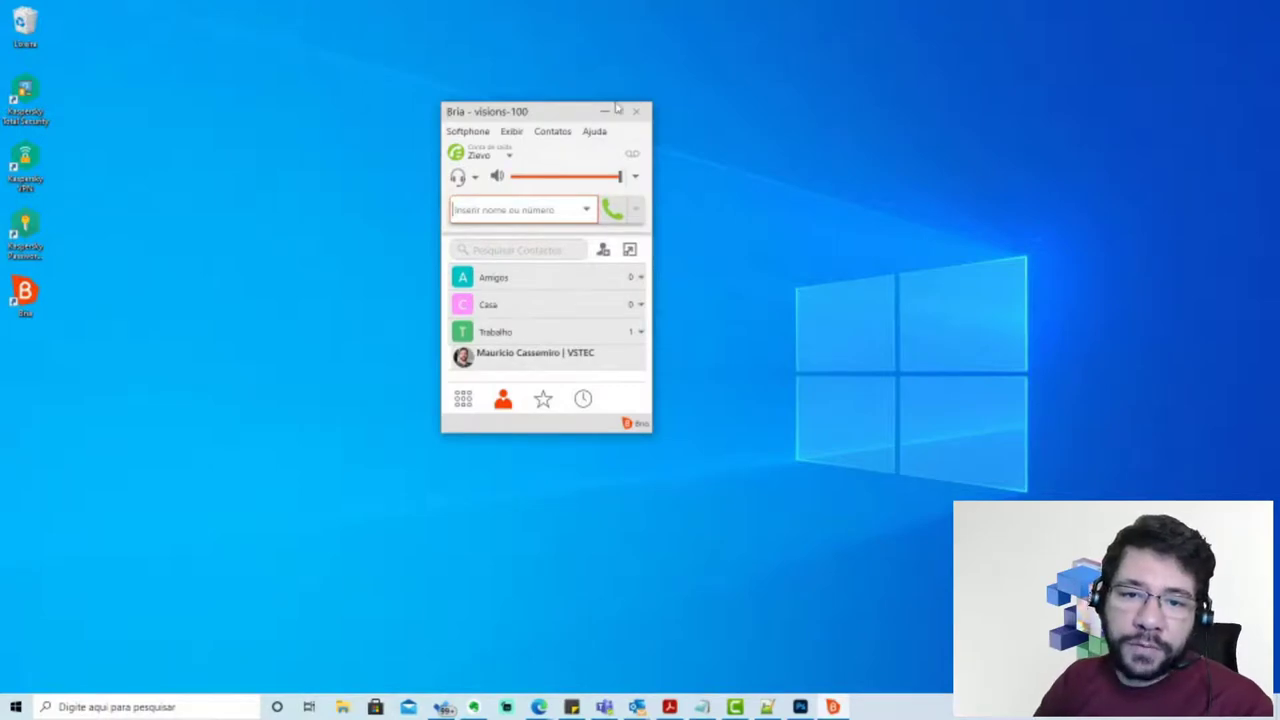
Switch Bria back to the dialpad and minimize the softphone window
click(464, 400)
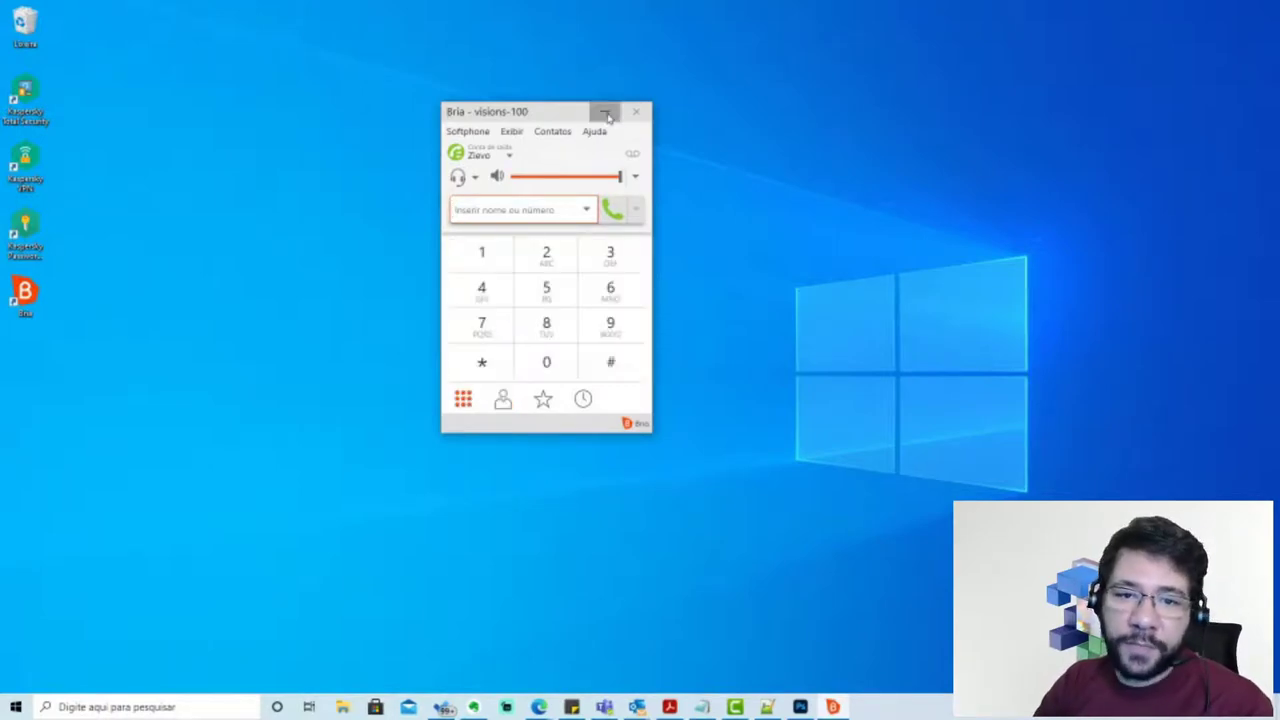
click(608, 110)
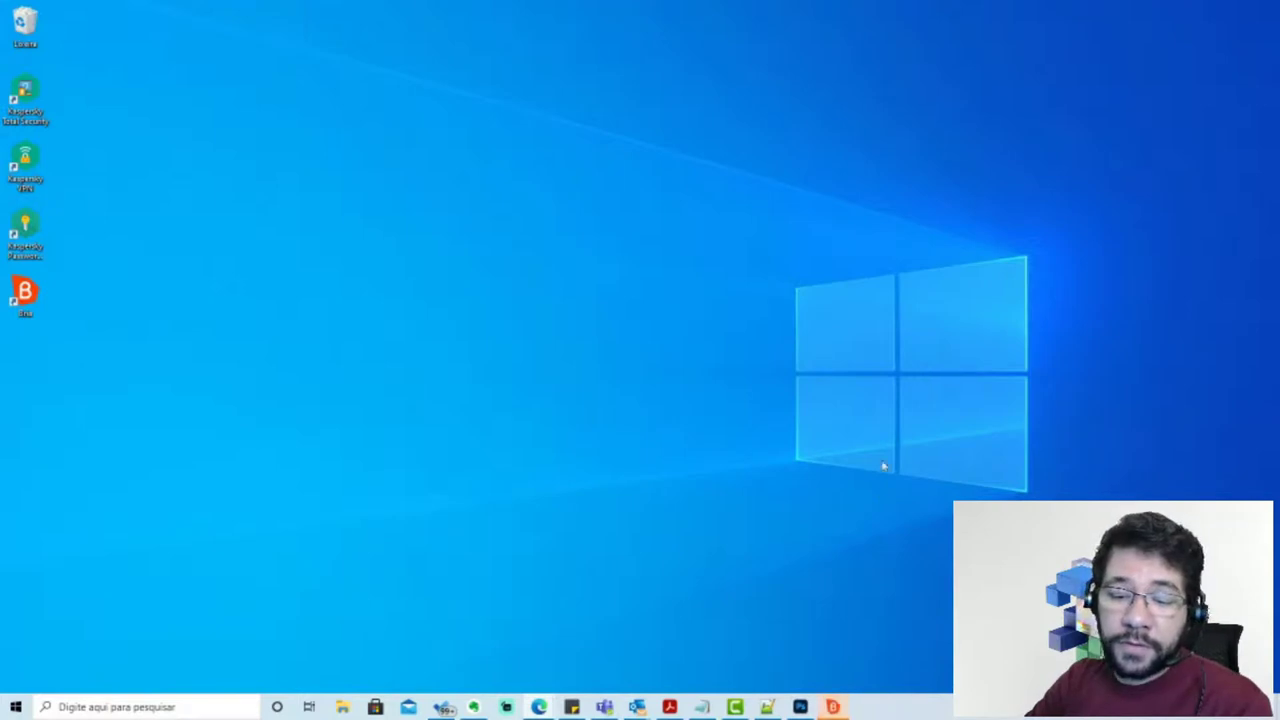
Restore Bria from the taskbar, move it right, and answer the work contact's incoming call
click(830, 707)
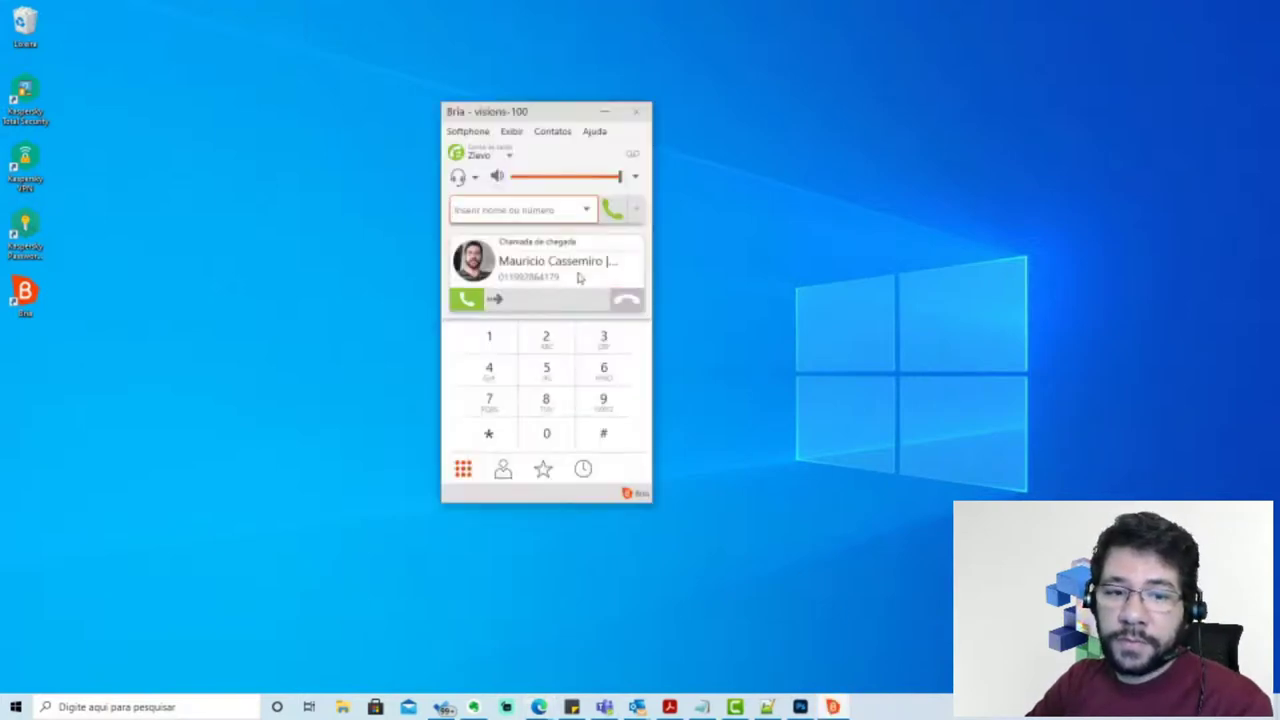
drag(582, 118, 662, 126)
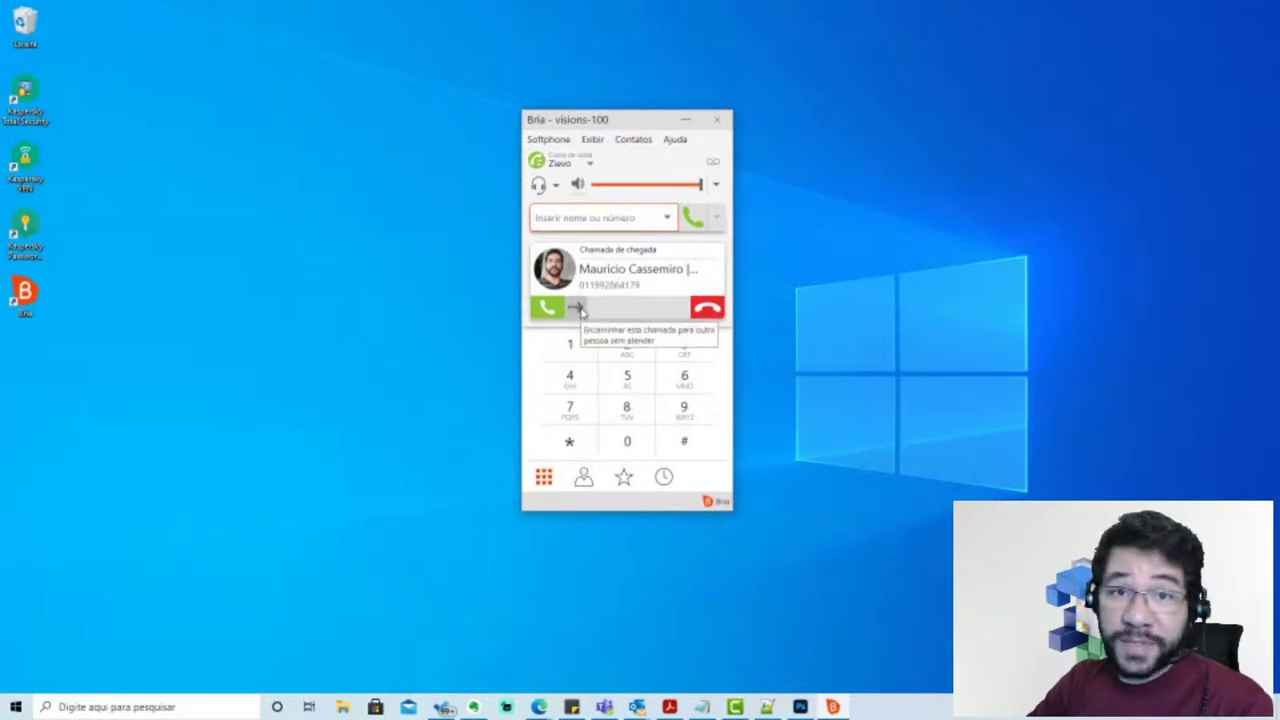
click(557, 309)
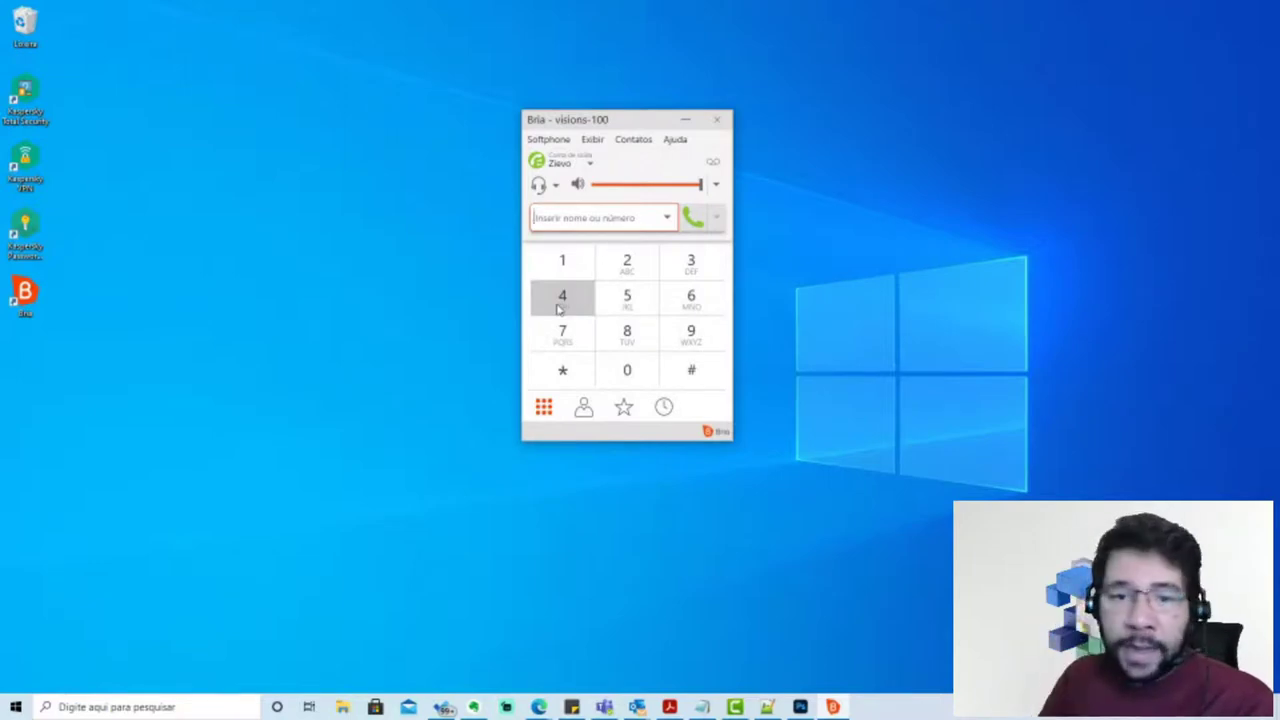
Nudge the Bria window slightly left, then minimize it to the taskbar
drag(636, 124, 607, 134)
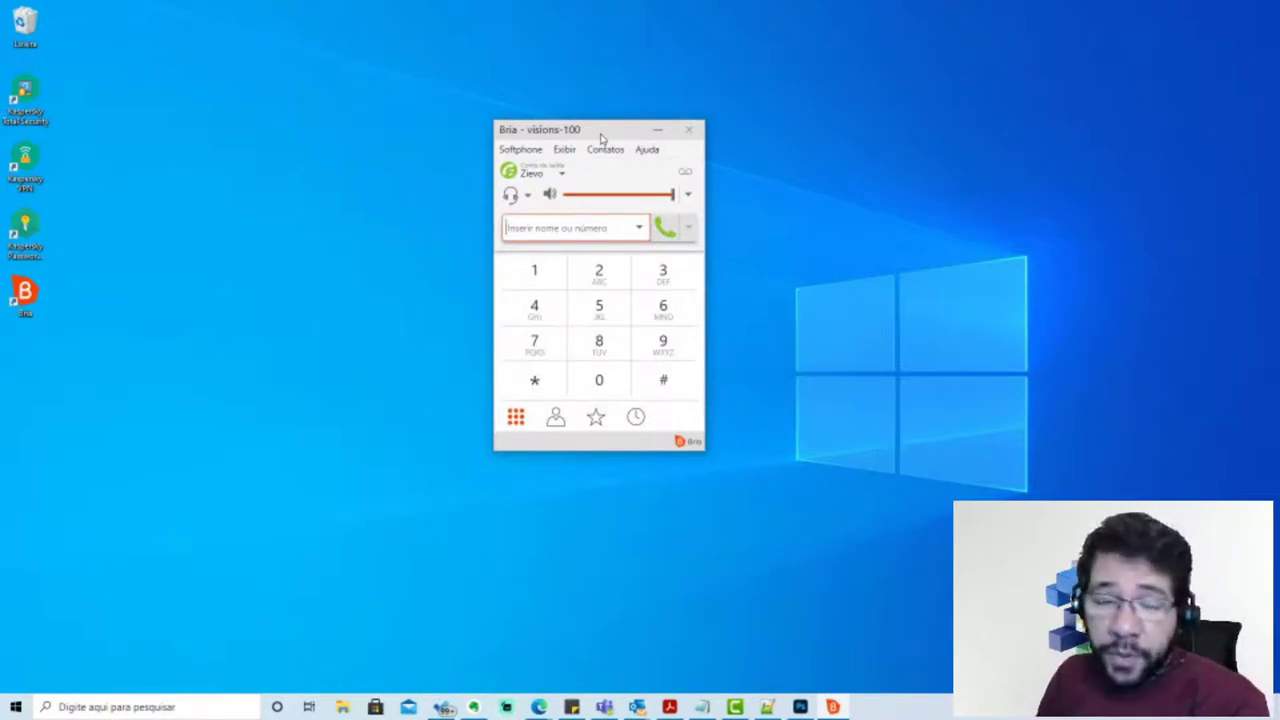
drag(601, 138, 603, 136)
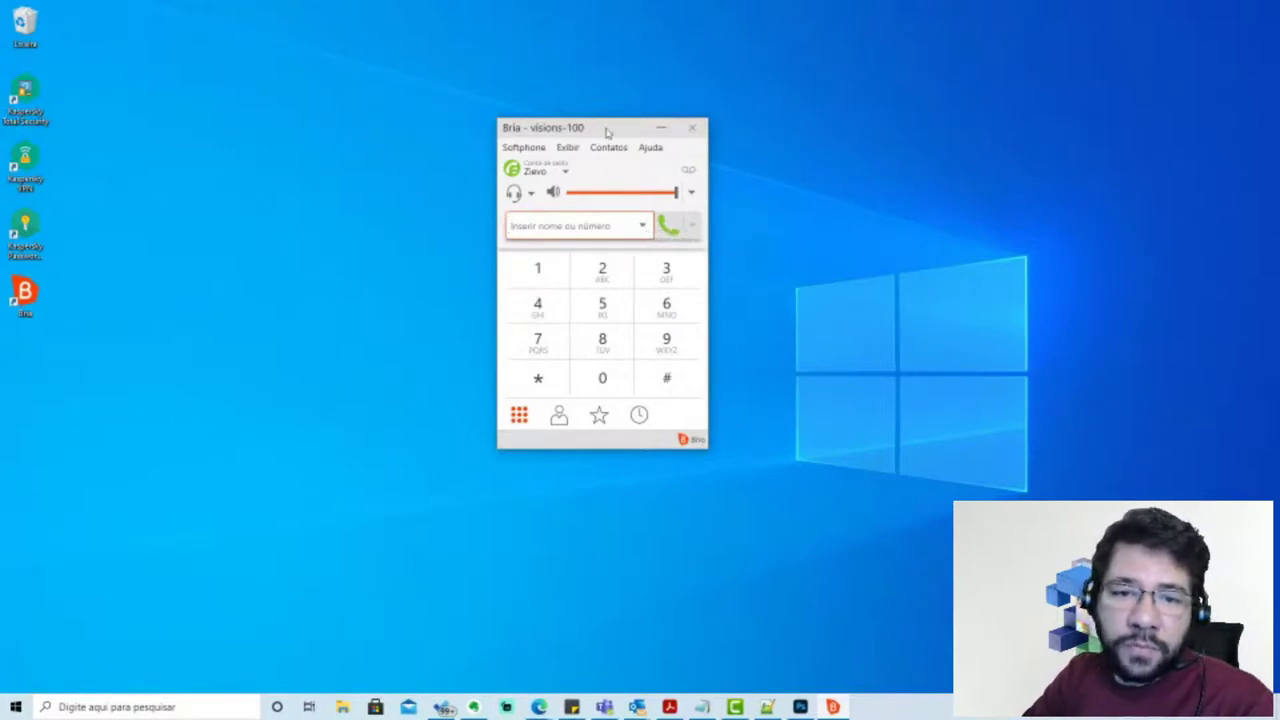
click(661, 129)
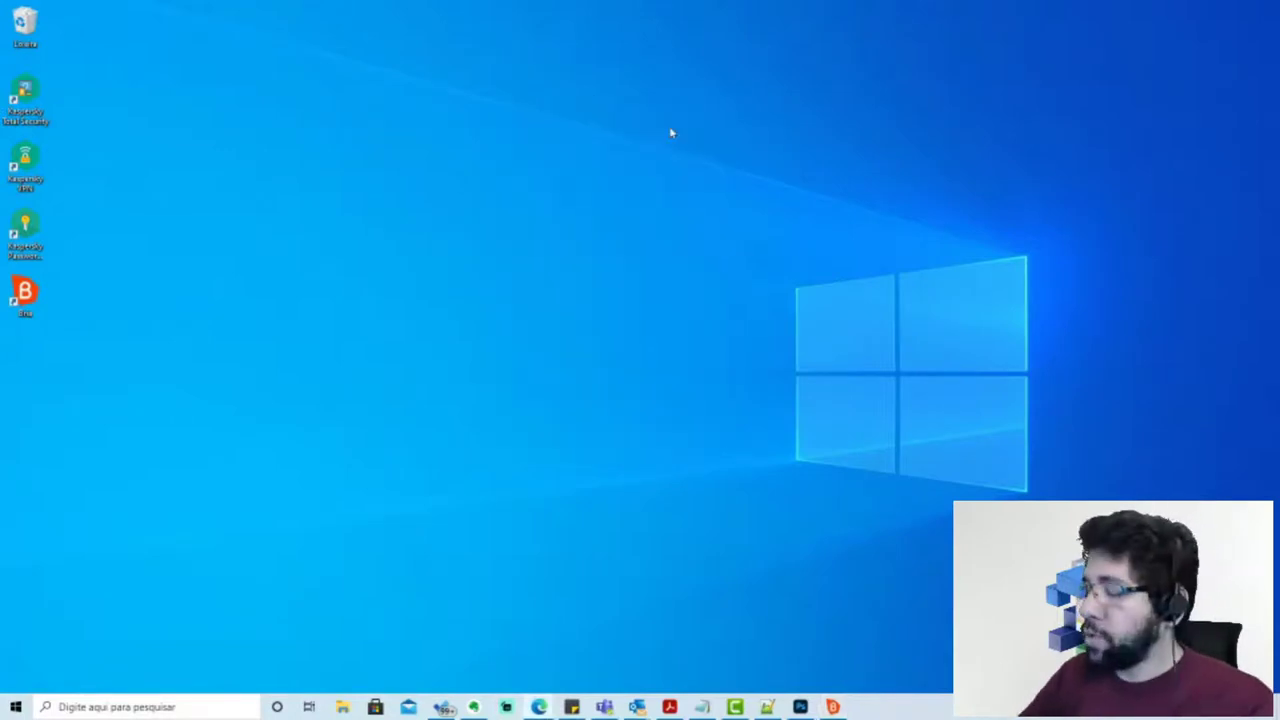